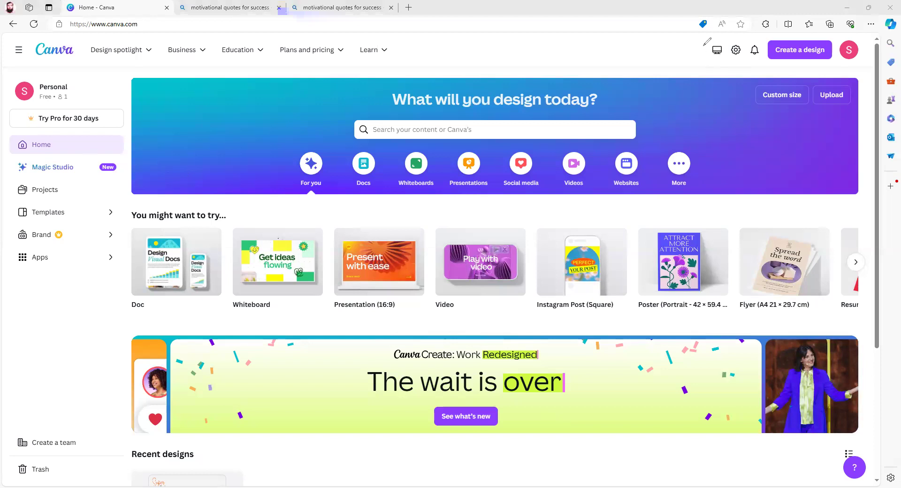
{"action": "mouse_move", "coordinate": [762, 37]}
{"action": "left_mouse_down"}
{"action": "mouse_move", "coordinate": [820, 29]}
{"action": "mouse_move", "coordinate": [844, 41]}
{"action": "mouse_move", "coordinate": [829, 69]}
{"action": "mouse_move", "coordinate": [764, 82]}
{"action": "mouse_move", "coordinate": [740, 62]}
{"action": "mouse_move", "coordinate": [765, 37]}
{"action": "left_mouse_up"}
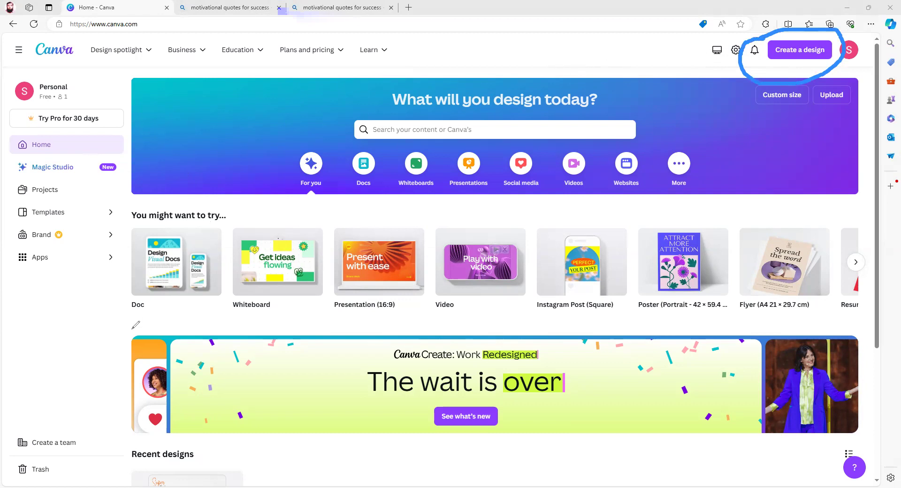
{"action": "left_click", "coordinate": [39, 282]}
{"action": "left_click_drag", "start_coordinate": [773, 72], "coordinate": [757, 92]}
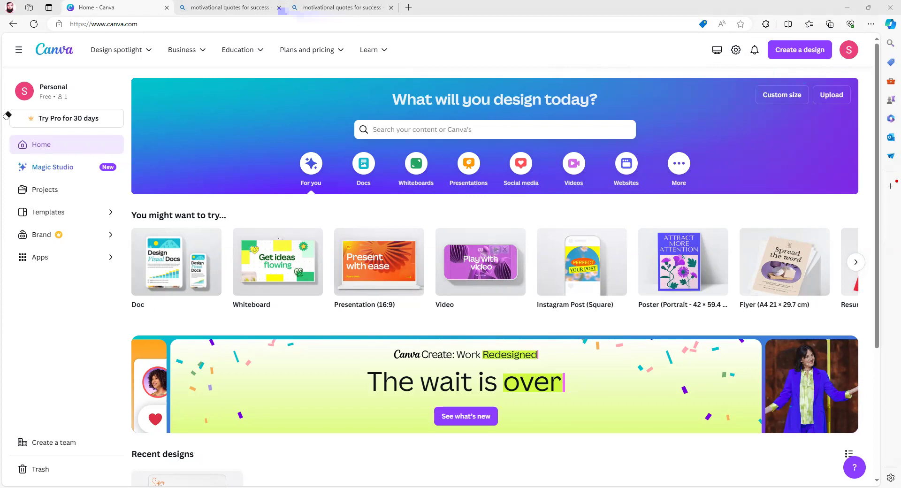
Step: Create a new custom-size design of 1080 × 1080 px
{"action": "left_click", "coordinate": [789, 56]}
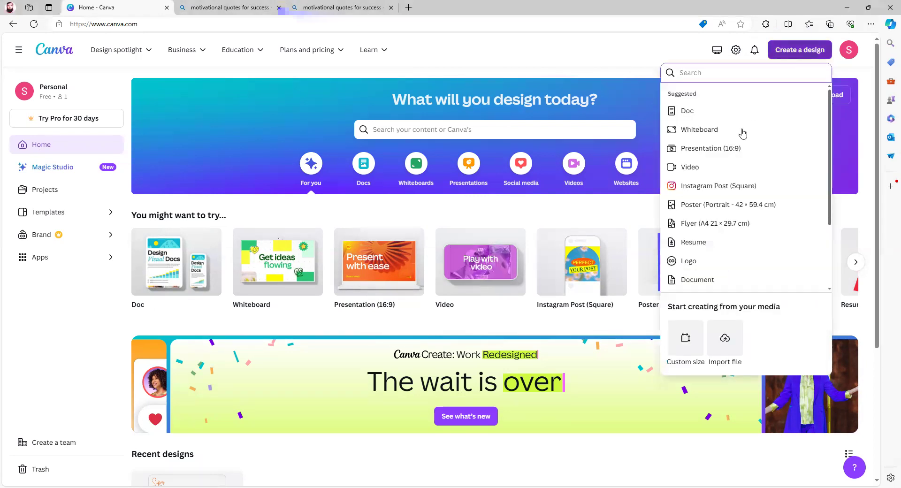
{"action": "left_click", "coordinate": [685, 347]}
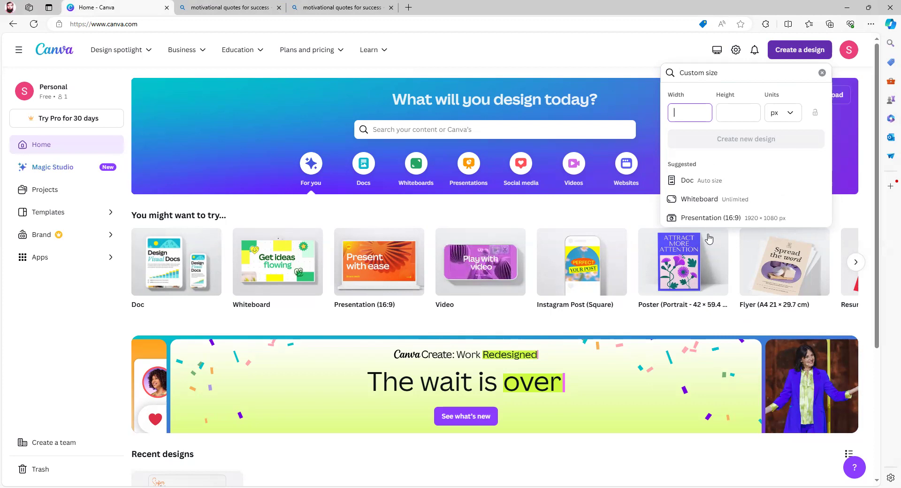
{"action": "left_click", "coordinate": [783, 117]}
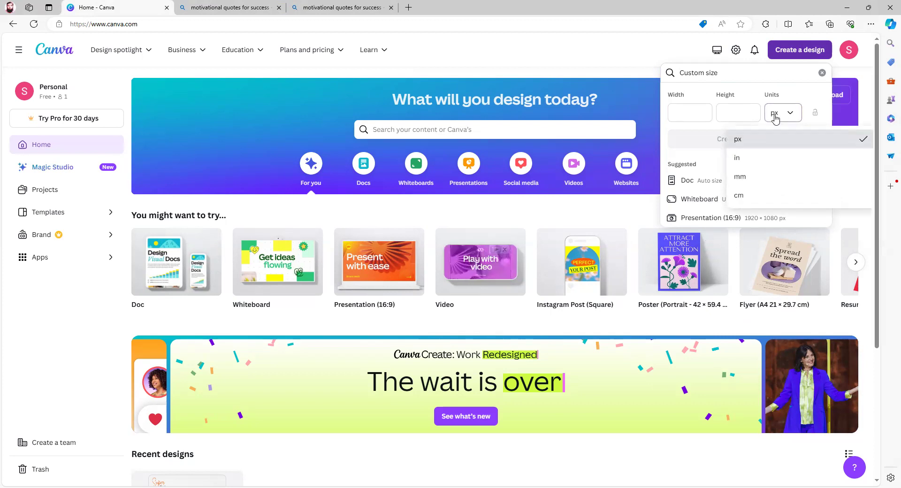
{"action": "left_click", "coordinate": [676, 109]}
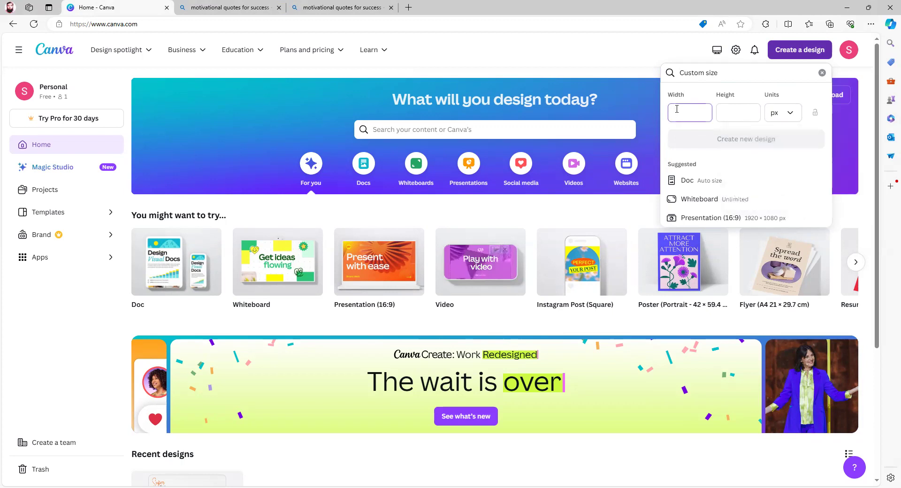
{"action": "type", "text": "1080"}
{"action": "left_click", "coordinate": [721, 113]}
{"action": "type", "text": "1080"}
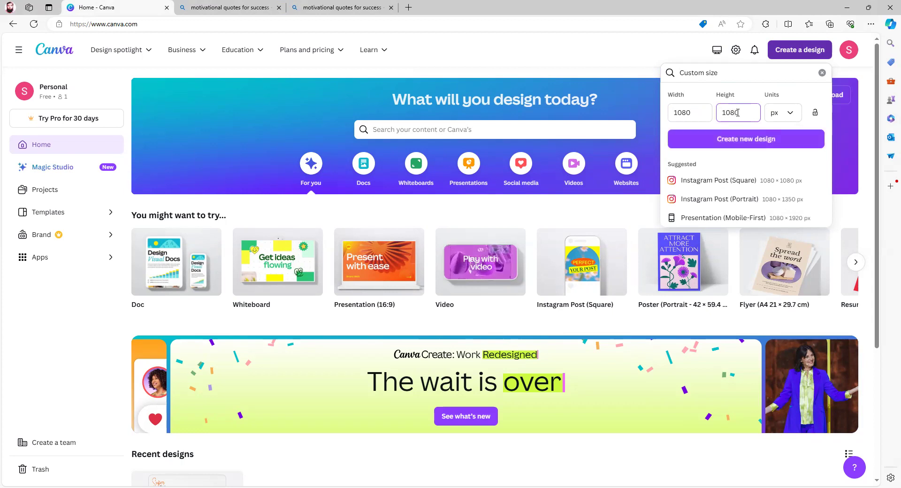
{"action": "left_click", "coordinate": [755, 140]}
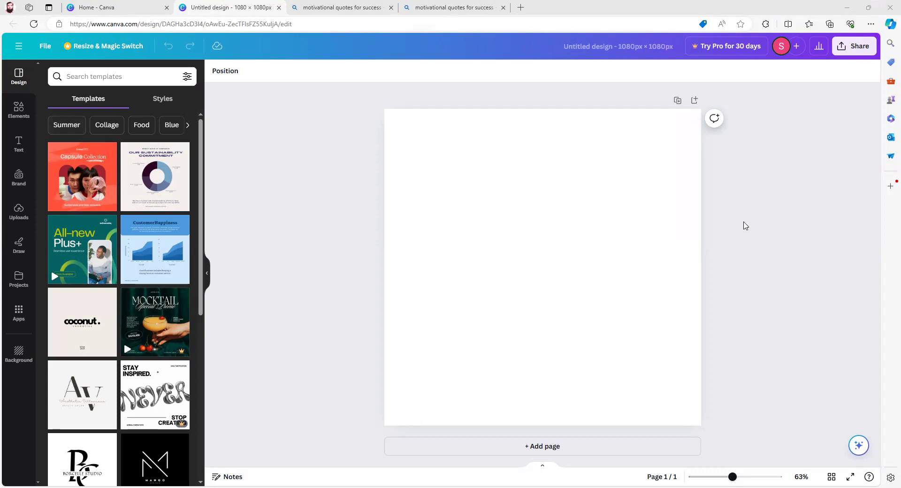
Step: Apply the black-and-white photo of a foggy city skyline as the page background
{"action": "mouse_move", "coordinate": [17, 337]}
{"action": "left_mouse_down"}
{"action": "mouse_move", "coordinate": [30, 370]}
{"action": "mouse_move", "coordinate": [8, 374]}
{"action": "mouse_move", "coordinate": [18, 338]}
{"action": "left_mouse_up"}
{"action": "left_click", "coordinate": [9, 362]}
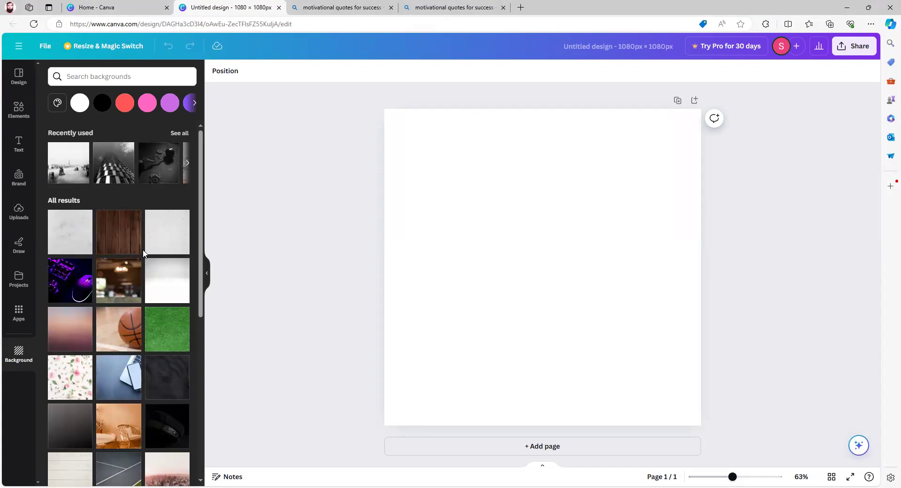
{"action": "scroll", "coordinate": [101, 289], "scroll_direction": "down", "scroll_amount": 2}
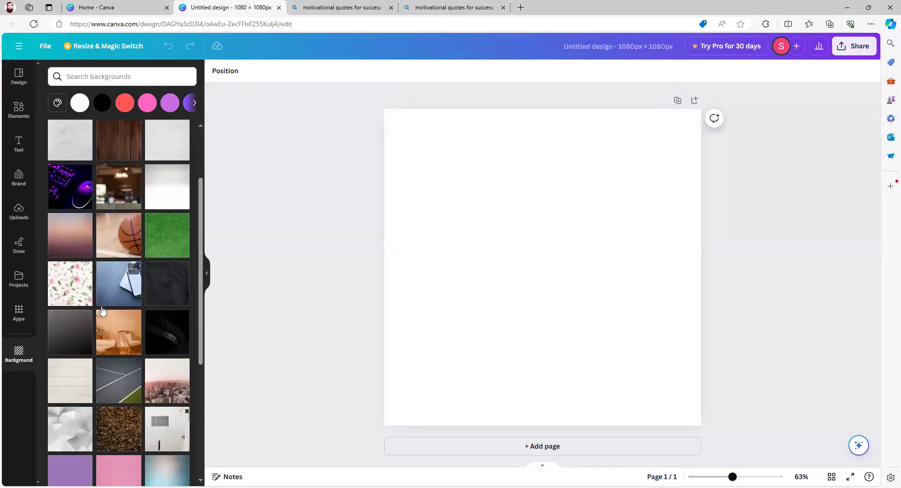
{"action": "scroll", "coordinate": [104, 312], "scroll_direction": "down", "scroll_amount": 2}
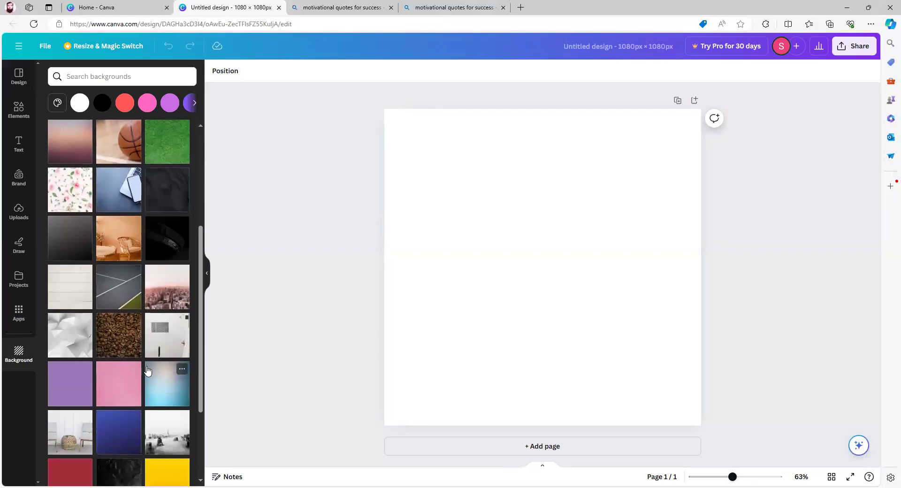
{"action": "scroll", "coordinate": [150, 362], "scroll_direction": "down", "scroll_amount": 3}
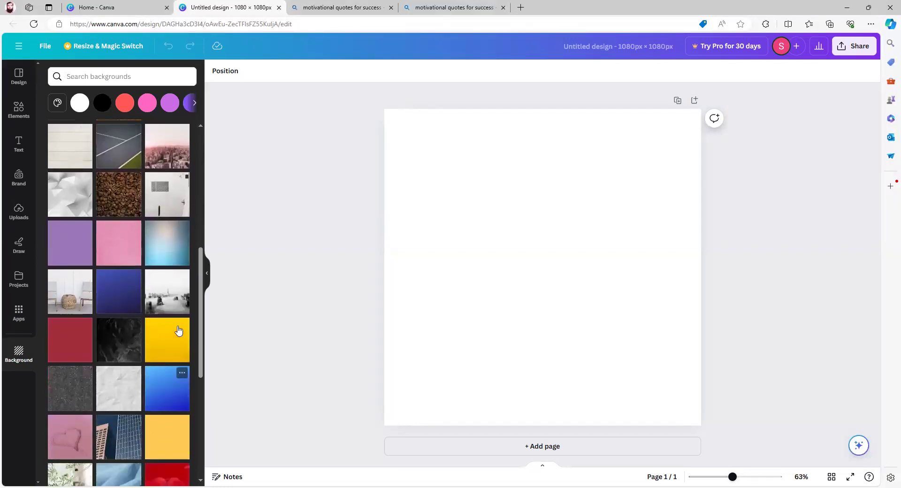
{"action": "left_click", "coordinate": [179, 306]}
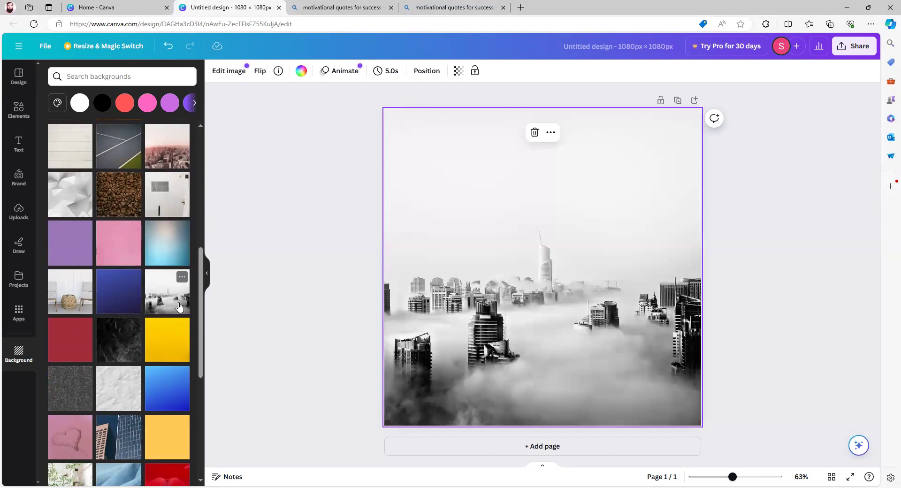
Step: Replace the page background with the black-and-white photo looking up at a curved high-rise building
{"action": "scroll", "coordinate": [99, 334], "scroll_direction": "down", "scroll_amount": 4}
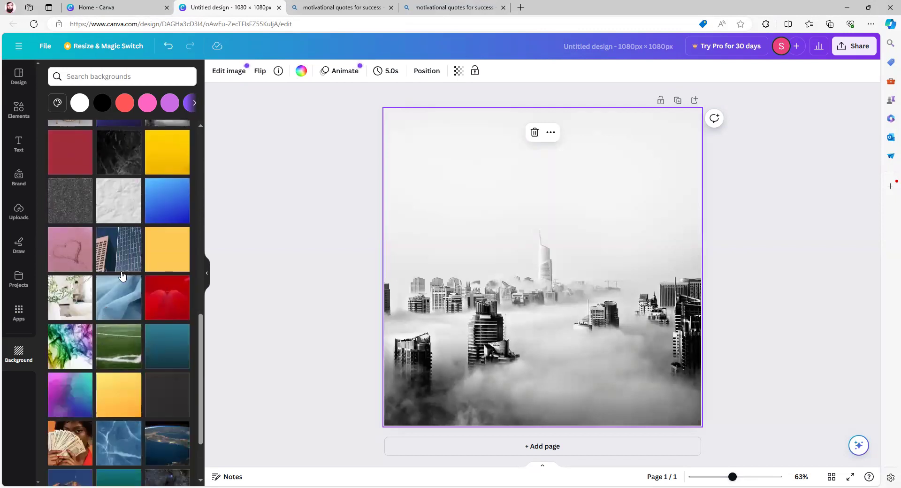
{"action": "scroll", "coordinate": [131, 300], "scroll_direction": "down", "scroll_amount": 5}
{"action": "scroll", "coordinate": [138, 328], "scroll_direction": "down", "scroll_amount": 5}
{"action": "scroll", "coordinate": [138, 324], "scroll_direction": "down", "scroll_amount": 5}
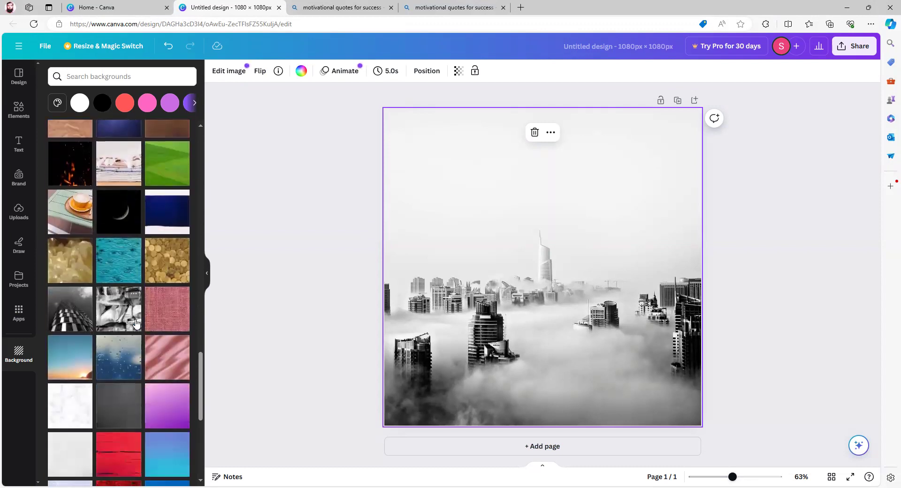
{"action": "scroll", "coordinate": [136, 324], "scroll_direction": "down", "scroll_amount": 2}
{"action": "left_click", "coordinate": [75, 266]}
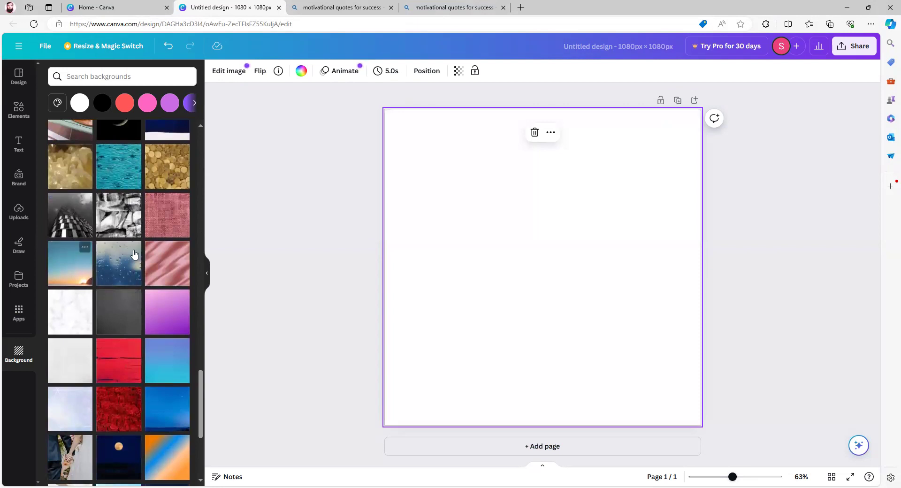
Step: Try the blurred sunset seascape as the background and settle on the photo of rising gold coin stacks
{"action": "scroll", "coordinate": [108, 375], "scroll_direction": "down", "scroll_amount": 2}
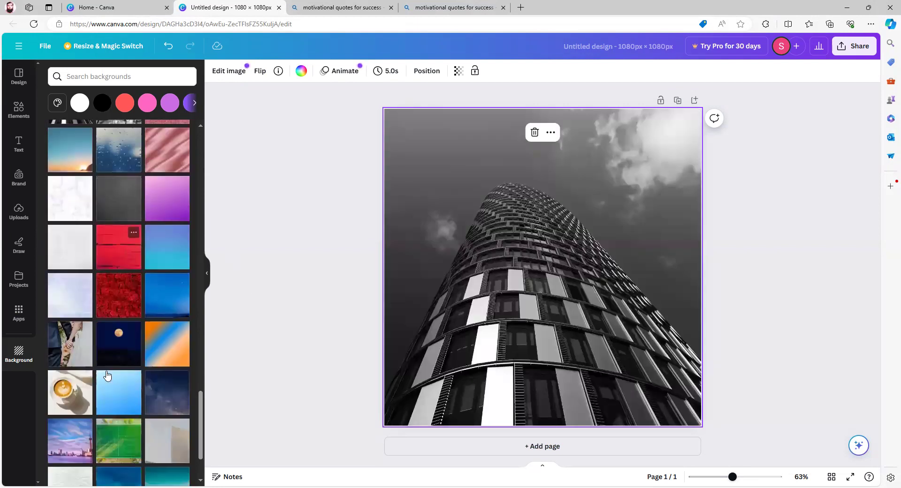
{"action": "scroll", "coordinate": [107, 376], "scroll_direction": "down", "scroll_amount": 1}
{"action": "scroll", "coordinate": [101, 366], "scroll_direction": "down", "scroll_amount": 1}
{"action": "scroll", "coordinate": [100, 362], "scroll_direction": "down", "scroll_amount": 1}
{"action": "scroll", "coordinate": [101, 364], "scroll_direction": "down", "scroll_amount": 1}
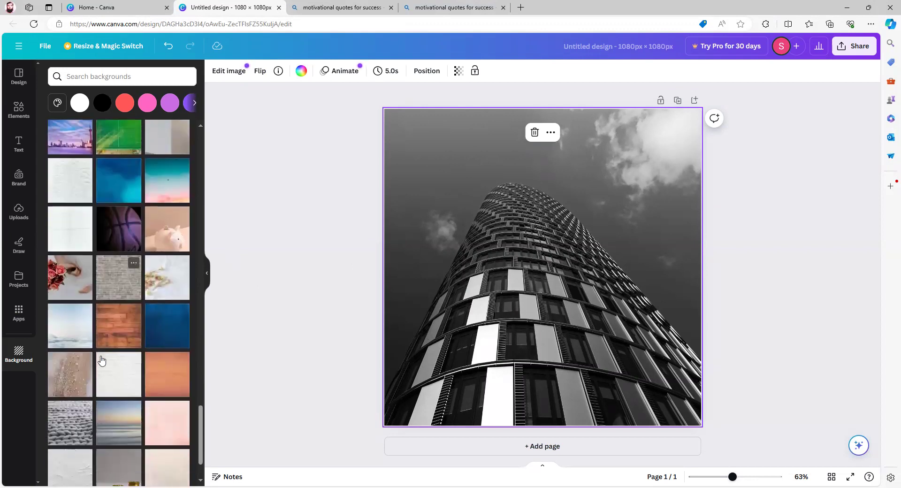
{"action": "scroll", "coordinate": [102, 362], "scroll_direction": "down", "scroll_amount": 1}
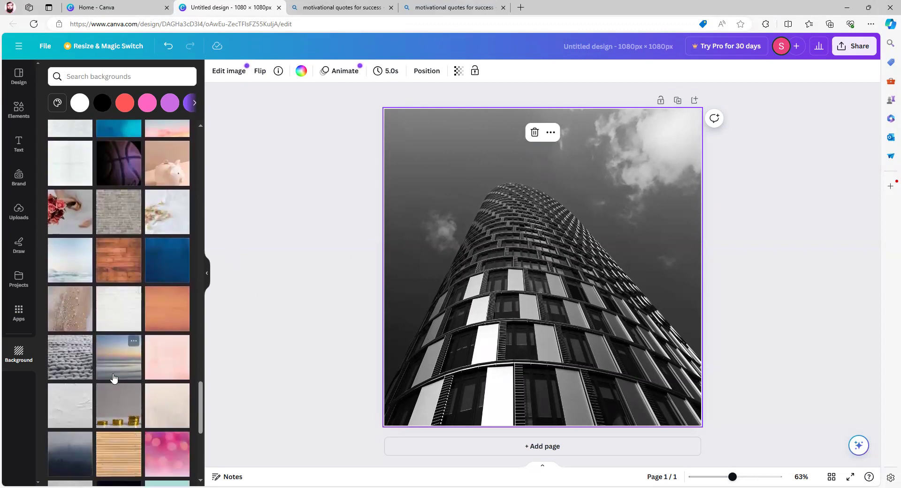
{"action": "left_click", "coordinate": [112, 376]}
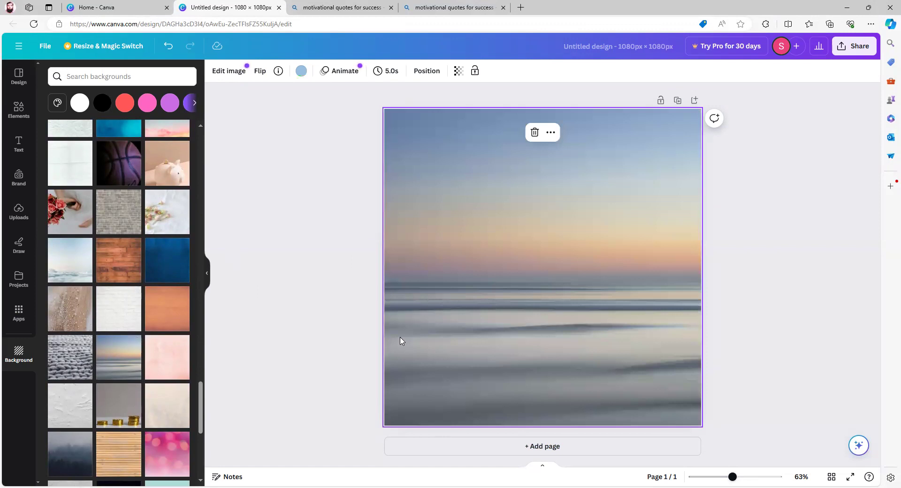
{"action": "left_click", "coordinate": [130, 411]}
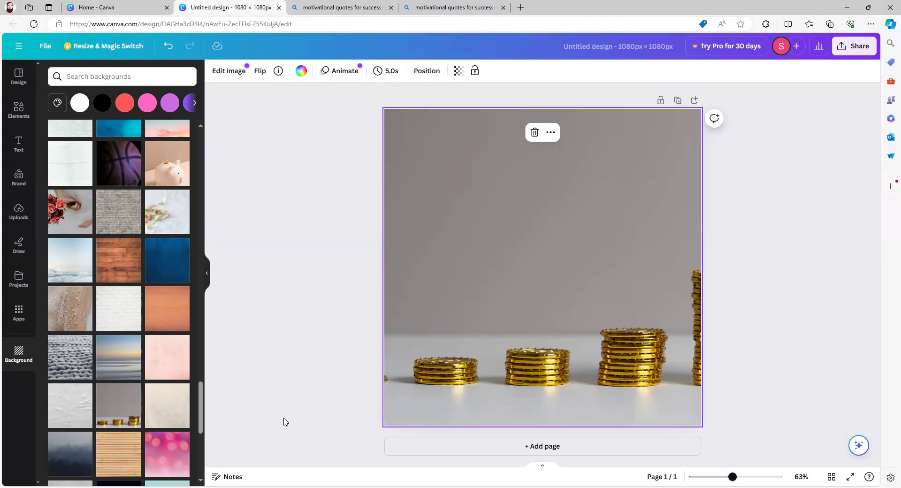
Step: Add a heading to the page reading "Dream It" with both words capitalized
{"action": "left_click", "coordinate": [14, 148]}
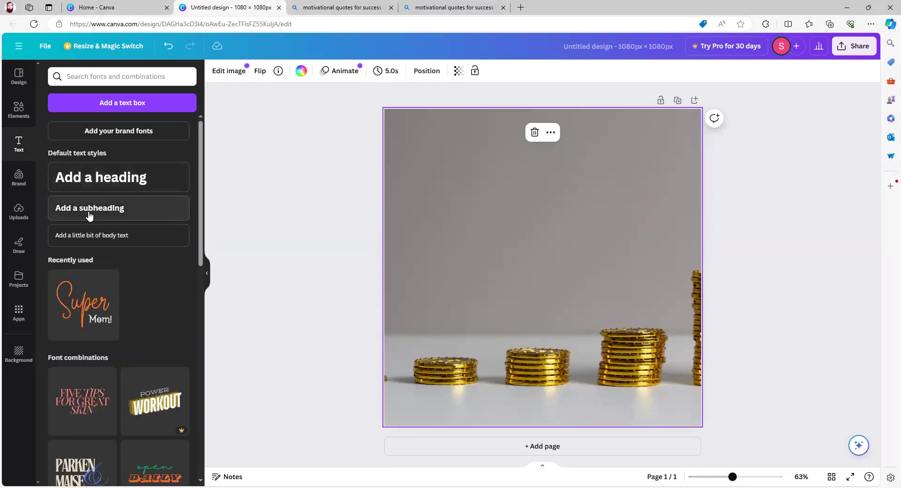
{"action": "left_click", "coordinate": [118, 183]}
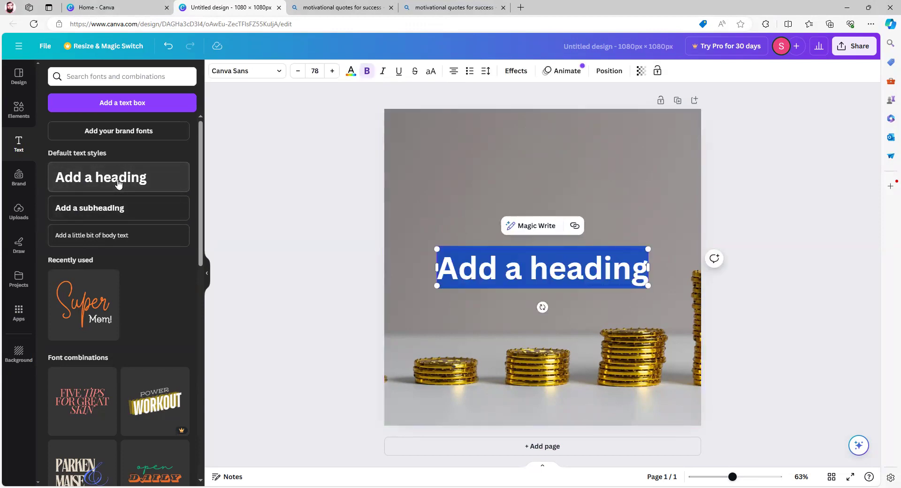
{"action": "type", "text": "Dream it"}
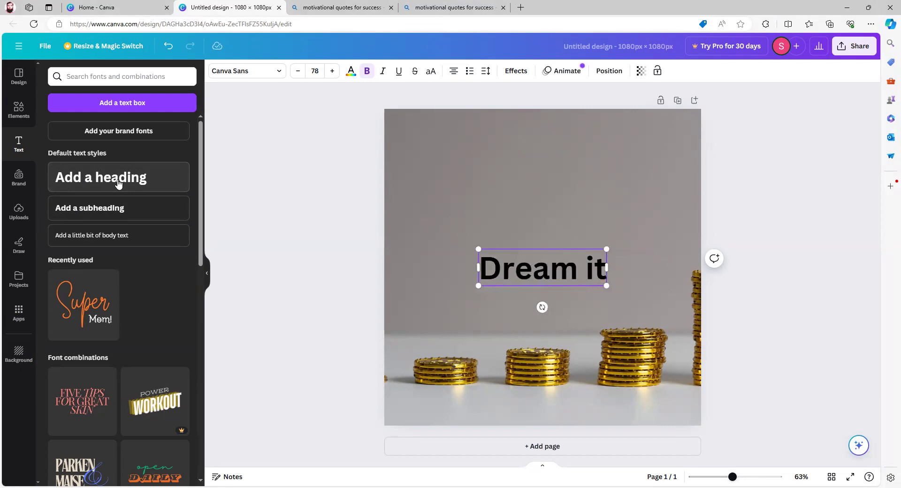
{"action": "key", "text": "BackSpace"}
{"action": "key", "text": "BackSpace"}
{"action": "type", "text": "I"}
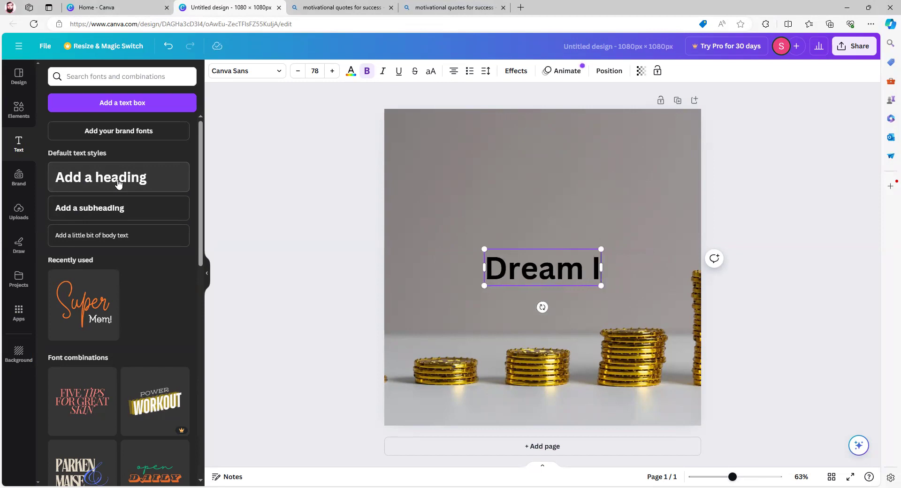
{"action": "type", "text": "t"}
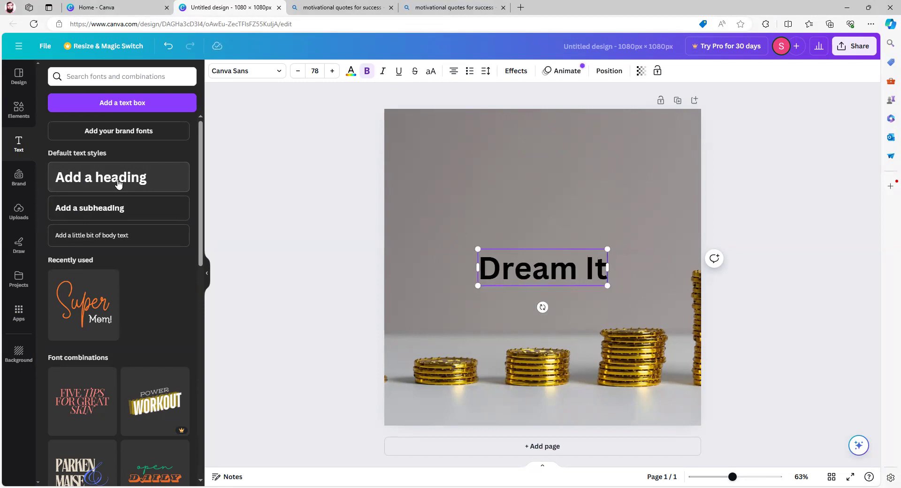
Step: Add the lines "Believe it" and "Do it" below "Dream It" and move the text block up above the coin stacks
{"action": "key", "text": "Return"}
{"action": "type", "text": "B"}
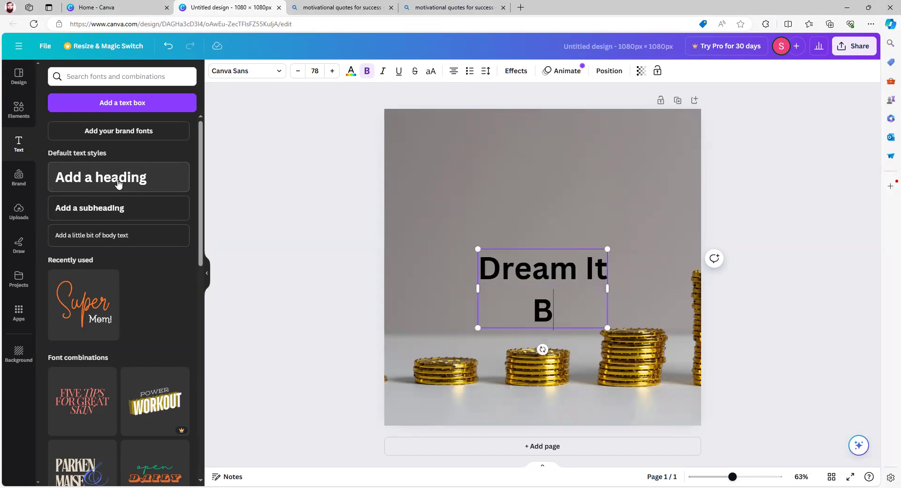
{"action": "type", "text": "elieve it"}
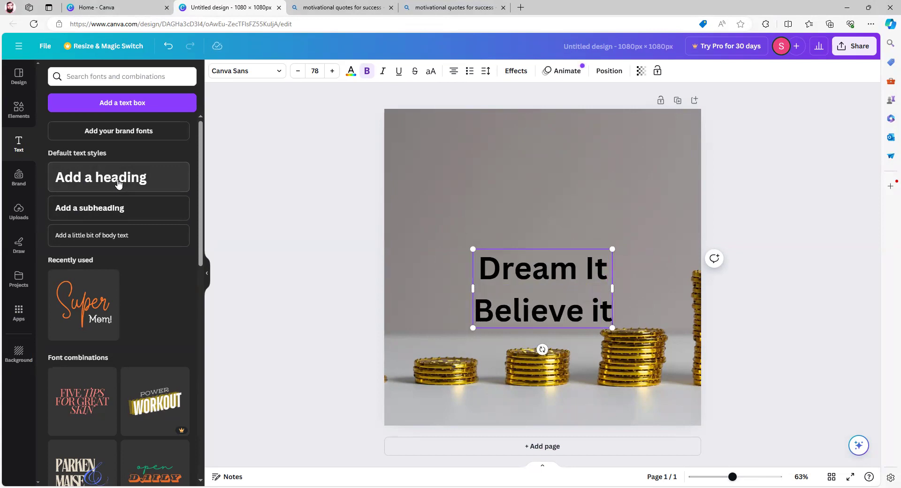
{"action": "key", "text": "Return"}
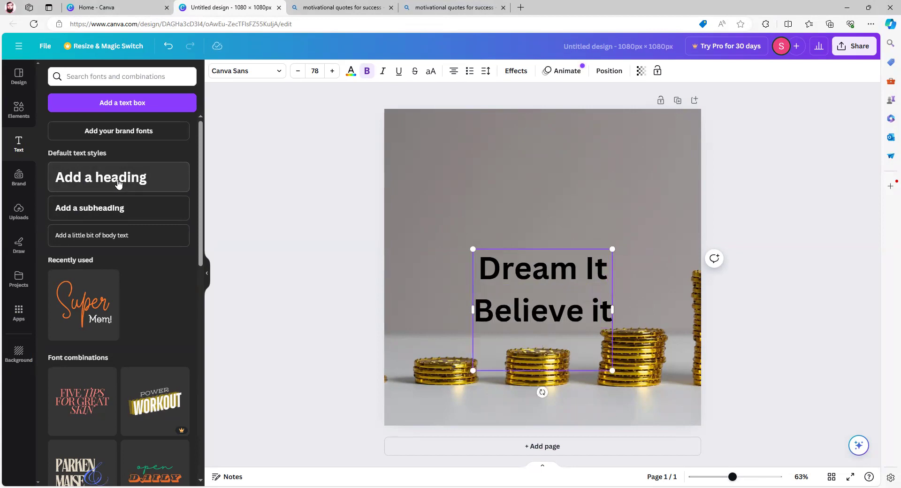
{"action": "type", "text": "B"}
{"action": "key", "text": "BackSpace"}
{"action": "type", "text": "Do it"}
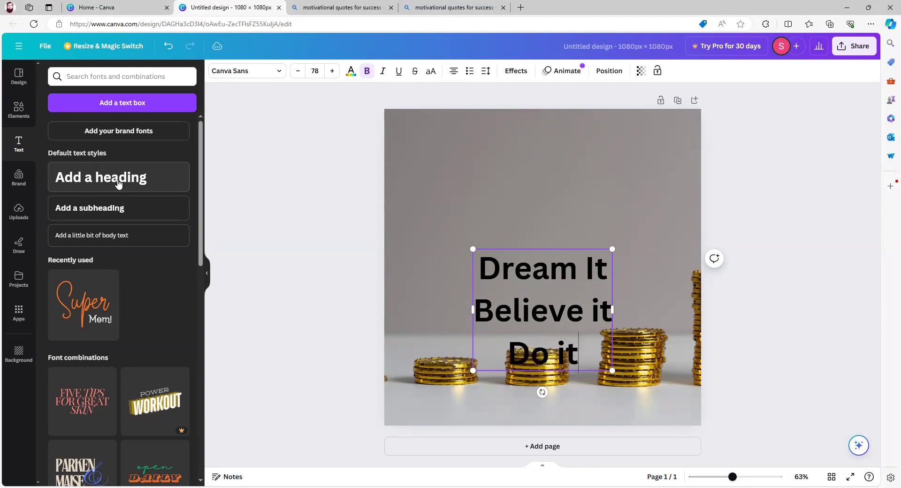
{"action": "left_click", "coordinate": [284, 196]}
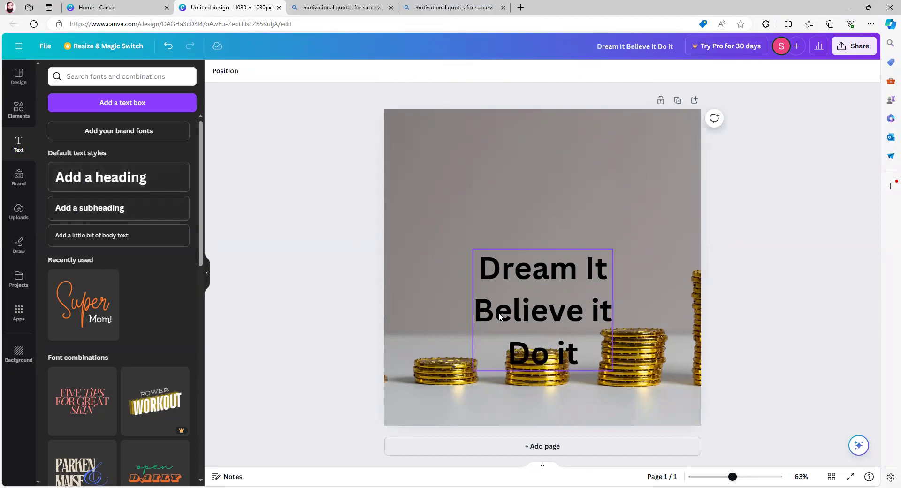
{"action": "left_click_drag", "start_coordinate": [538, 313], "coordinate": [502, 209]}
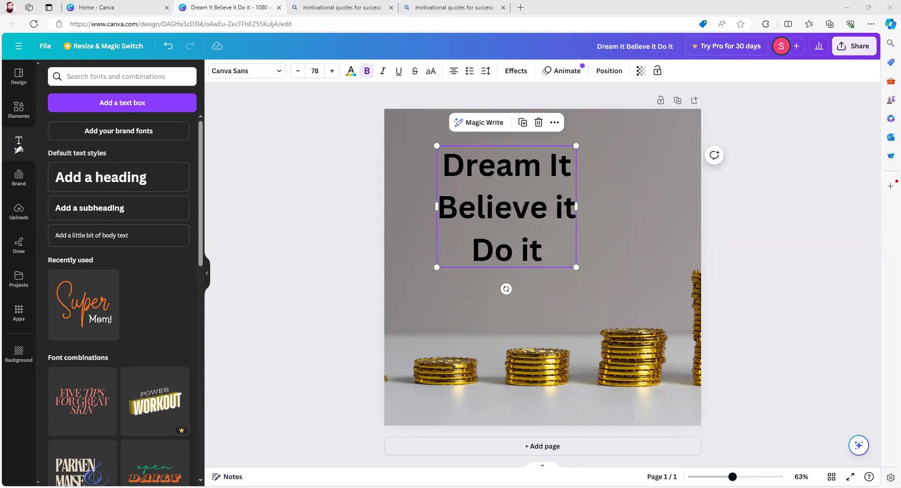
{"action": "mouse_move", "coordinate": [6, 142]}
{"action": "left_mouse_down"}
{"action": "mouse_move", "coordinate": [29, 130]}
{"action": "mouse_move", "coordinate": [10, 159]}
{"action": "mouse_move", "coordinate": [5, 137]}
{"action": "left_mouse_up"}
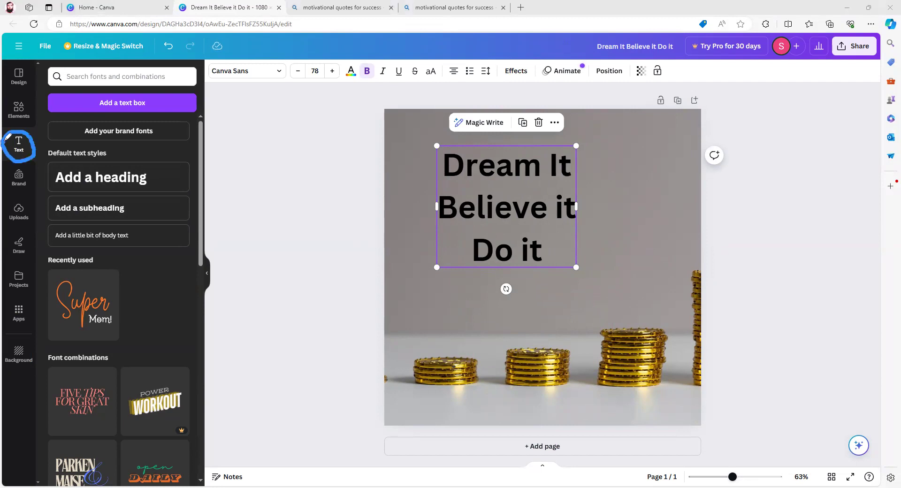
{"action": "mouse_move", "coordinate": [38, 90]}
{"action": "left_mouse_down"}
{"action": "mouse_move", "coordinate": [174, 100]}
{"action": "mouse_move", "coordinate": [193, 166]}
{"action": "mouse_move", "coordinate": [201, 268]}
{"action": "mouse_move", "coordinate": [193, 376]}
{"action": "mouse_move", "coordinate": [57, 356]}
{"action": "mouse_move", "coordinate": [42, 314]}
{"action": "mouse_move", "coordinate": [56, 181]}
{"action": "mouse_move", "coordinate": [49, 86]}
{"action": "left_mouse_up"}
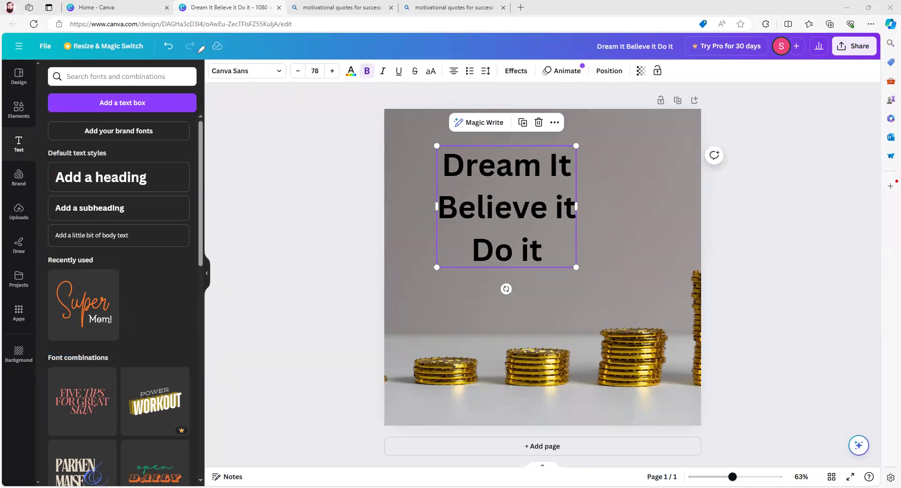
{"action": "mouse_move", "coordinate": [206, 55]}
{"action": "left_mouse_down"}
{"action": "mouse_move", "coordinate": [211, 95]}
{"action": "mouse_move", "coordinate": [450, 113]}
{"action": "mouse_move", "coordinate": [690, 103]}
{"action": "mouse_move", "coordinate": [715, 66]}
{"action": "mouse_move", "coordinate": [384, 34]}
{"action": "mouse_move", "coordinate": [217, 48]}
{"action": "mouse_move", "coordinate": [207, 76]}
{"action": "left_mouse_up"}
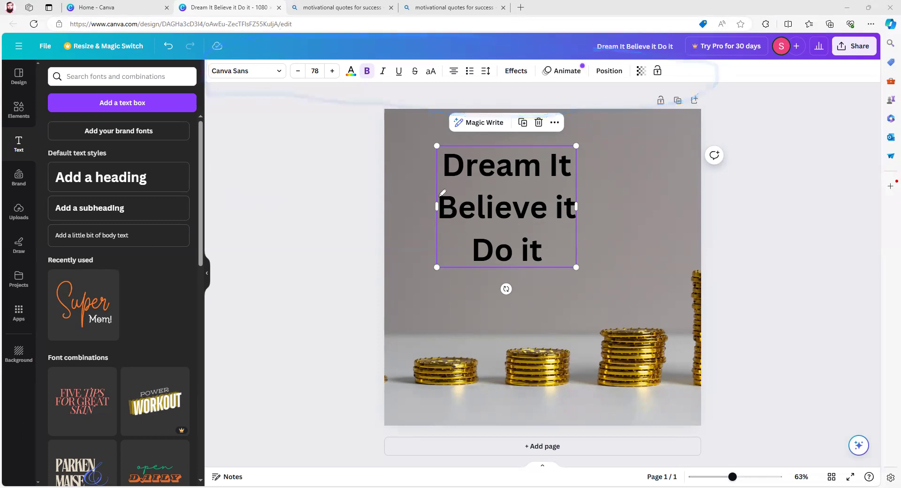
{"action": "mouse_move", "coordinate": [436, 178]}
{"action": "left_mouse_down"}
{"action": "mouse_move", "coordinate": [316, 85]}
{"action": "mouse_move", "coordinate": [290, 82]}
{"action": "mouse_move", "coordinate": [300, 97]}
{"action": "mouse_move", "coordinate": [318, 78]}
{"action": "left_mouse_up"}
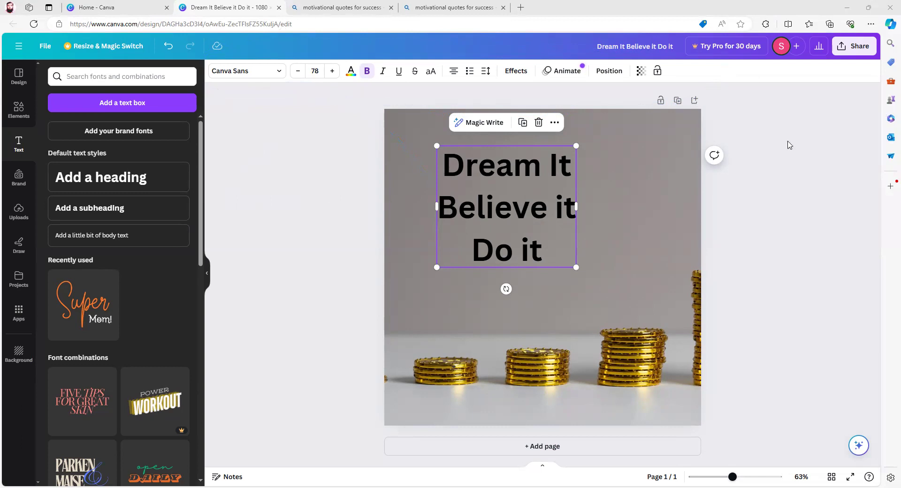
Step: Enlarge the quote text to size 94 and widen its box across most of the page above the coin stacks
{"action": "left_click_drag", "start_coordinate": [488, 215], "coordinate": [484, 208]}
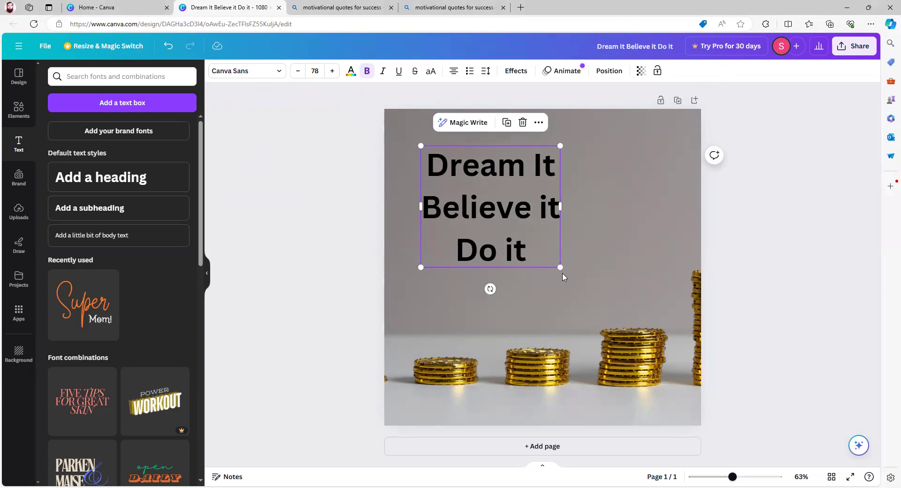
{"action": "left_click_drag", "start_coordinate": [564, 271], "coordinate": [589, 292]}
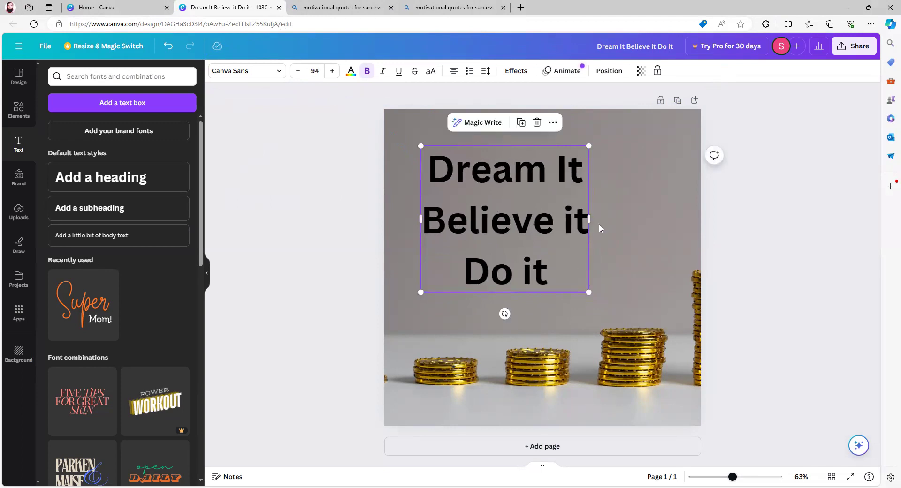
{"action": "left_click_drag", "start_coordinate": [589, 221], "coordinate": [631, 221]}
{"action": "left_click_drag", "start_coordinate": [591, 218], "coordinate": [663, 231]}
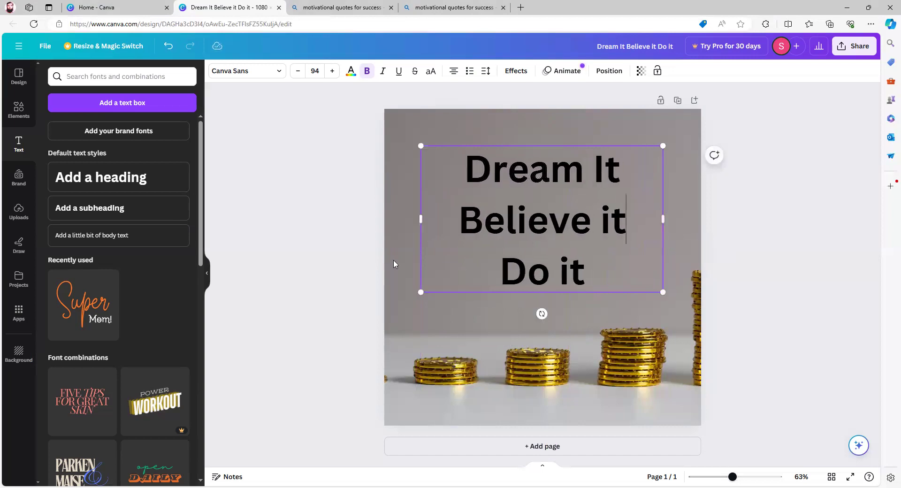
{"action": "left_click", "coordinate": [374, 245]}
{"action": "left_click_drag", "start_coordinate": [546, 225], "coordinate": [540, 222]}
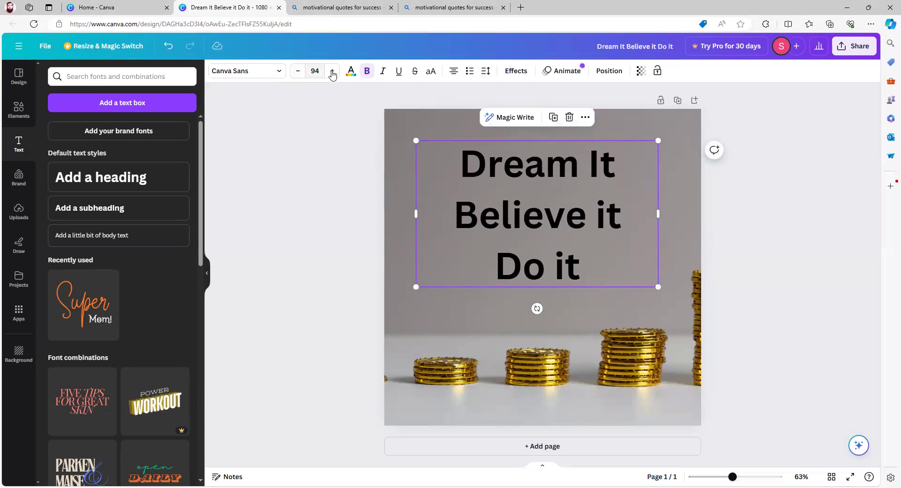
Step: Reduce the font size of the quote text to 83
{"action": "left_click", "coordinate": [297, 70]}
{"action": "left_click", "coordinate": [297, 70]}
{"action": "left_click", "coordinate": [298, 71]}
{"action": "left_click", "coordinate": [297, 71]}
{"action": "left_click", "coordinate": [297, 70]}
{"action": "left_click", "coordinate": [298, 71]}
{"action": "left_click", "coordinate": [297, 71]}
{"action": "left_click", "coordinate": [297, 71]}
{"action": "left_click", "coordinate": [298, 71]}
{"action": "left_click", "coordinate": [298, 71]}
{"action": "left_click", "coordinate": [298, 71]}
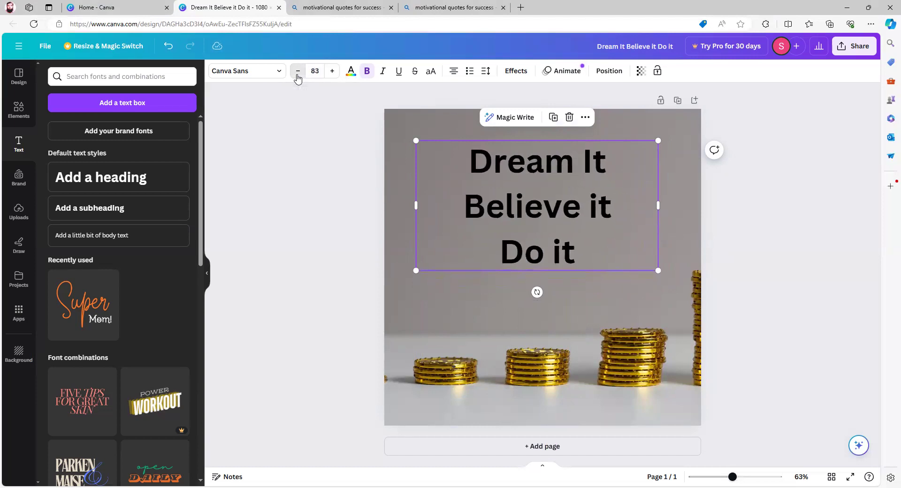
Step: Increase the font size of the quote text to 100
{"action": "left_click", "coordinate": [333, 72]}
{"action": "left_click", "coordinate": [333, 71]}
{"action": "left_click", "coordinate": [333, 72]}
{"action": "left_click", "coordinate": [333, 72]}
{"action": "left_click", "coordinate": [333, 72]}
{"action": "left_click", "coordinate": [333, 71]}
{"action": "left_click", "coordinate": [333, 72]}
{"action": "left_click", "coordinate": [334, 72]}
{"action": "left_click", "coordinate": [333, 72]}
{"action": "left_click", "coordinate": [334, 72]}
{"action": "left_click", "coordinate": [333, 71]}
{"action": "left_click", "coordinate": [333, 72]}
{"action": "left_click", "coordinate": [333, 71]}
{"action": "left_click", "coordinate": [333, 72]}
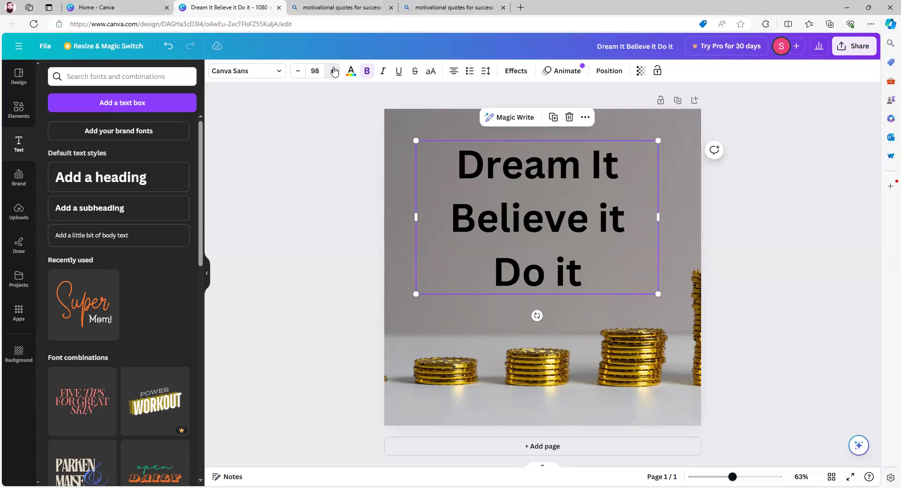
{"action": "left_click", "coordinate": [333, 72]}
{"action": "left_click", "coordinate": [332, 71]}
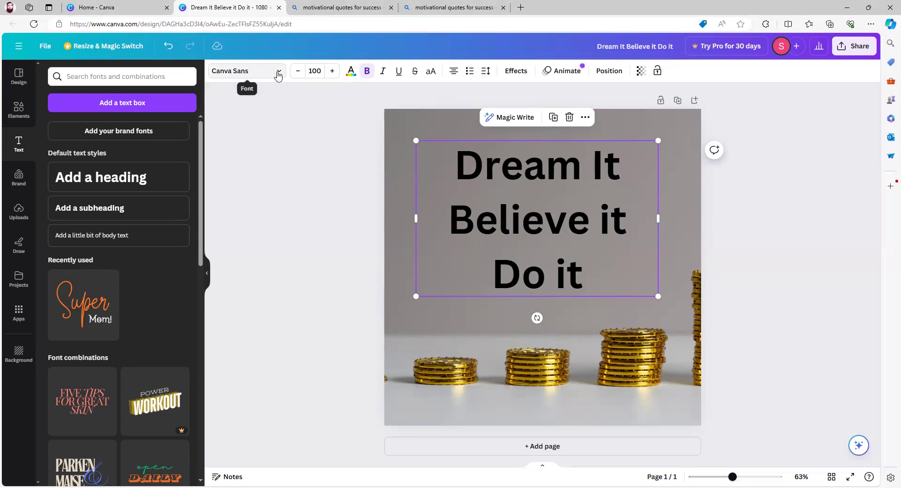
Step: Open the font choices for the quote text and apply a filter to the font list
{"action": "left_click", "coordinate": [256, 72]}
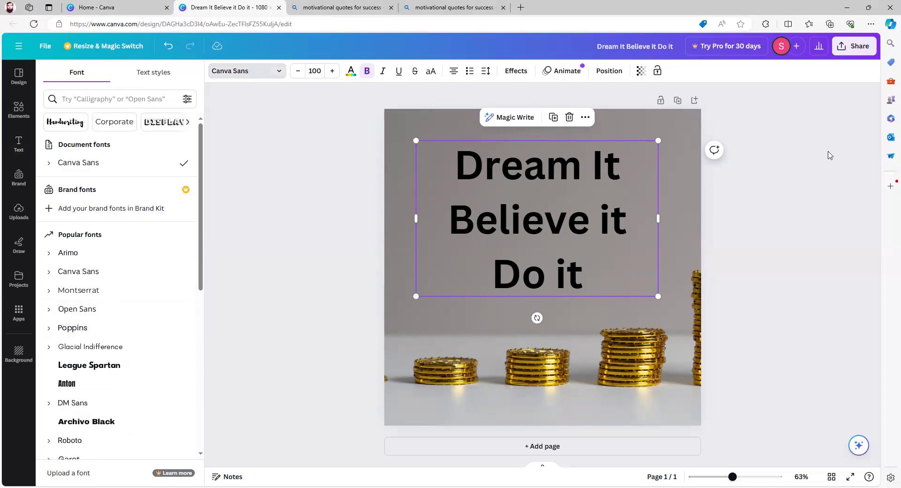
{"action": "mouse_move", "coordinate": [183, 180]}
{"action": "left_mouse_down"}
{"action": "mouse_move", "coordinate": [201, 188]}
{"action": "mouse_move", "coordinate": [178, 186]}
{"action": "left_mouse_up"}
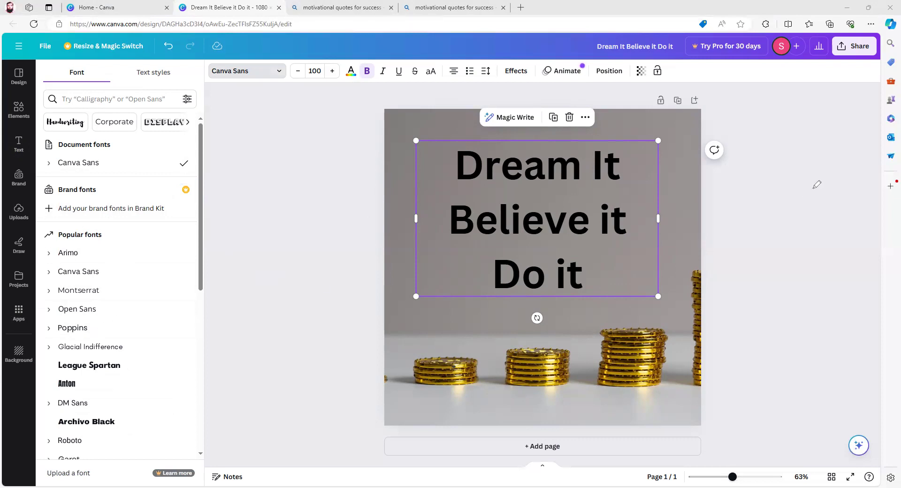
{"action": "mouse_move", "coordinate": [173, 104]}
{"action": "left_mouse_down"}
{"action": "mouse_move", "coordinate": [174, 87]}
{"action": "mouse_move", "coordinate": [209, 85]}
{"action": "mouse_move", "coordinate": [188, 116]}
{"action": "mouse_move", "coordinate": [173, 98]}
{"action": "left_mouse_up"}
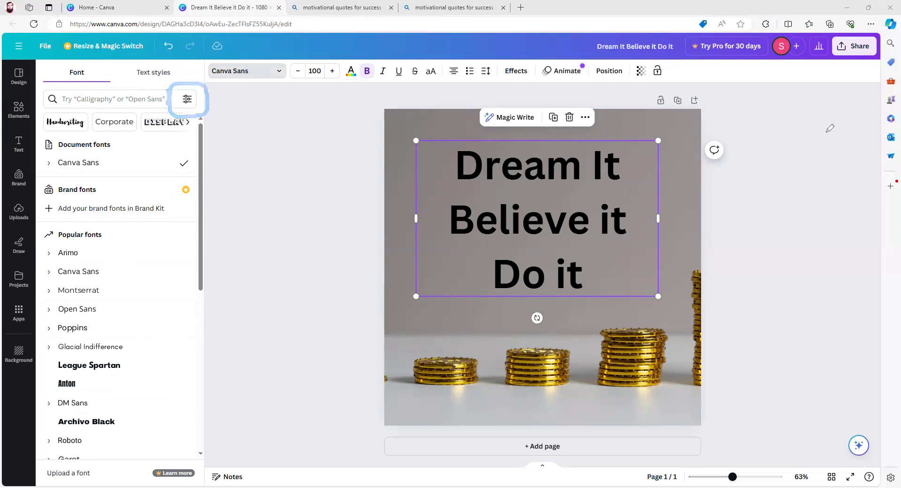
{"action": "left_click", "coordinate": [187, 100]}
{"action": "left_click", "coordinate": [55, 182]}
{"action": "left_click", "coordinate": [141, 213]}
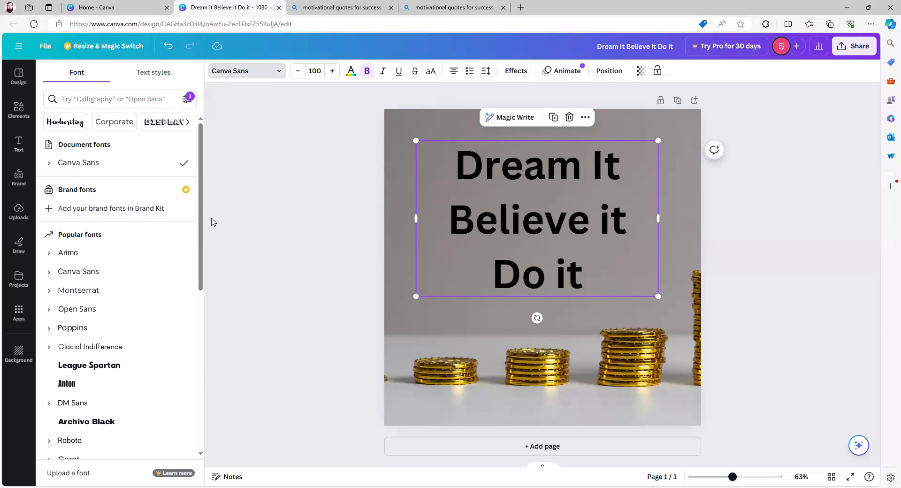
Step: Try the fonts League Spartan, Anton, Archivo Black, Gagalin and Brittany on the quote text
{"action": "left_click_drag", "start_coordinate": [201, 222], "coordinate": [201, 242]}
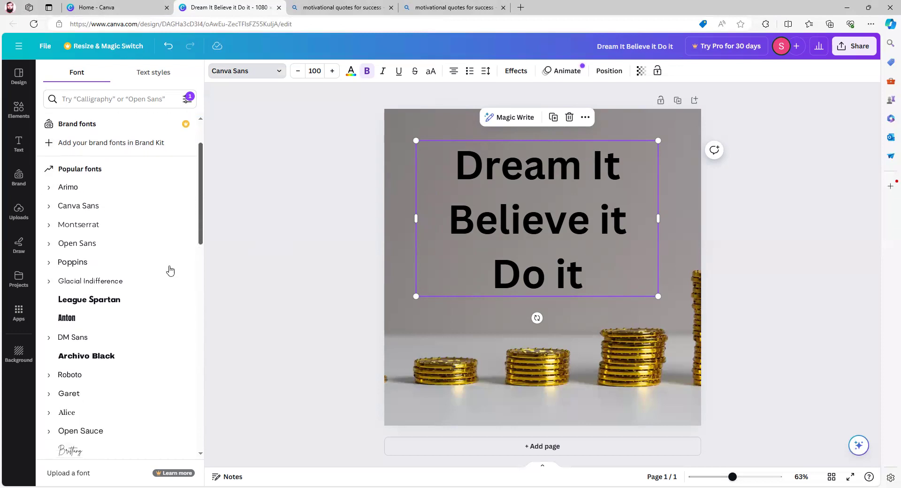
{"action": "left_click", "coordinate": [107, 303]}
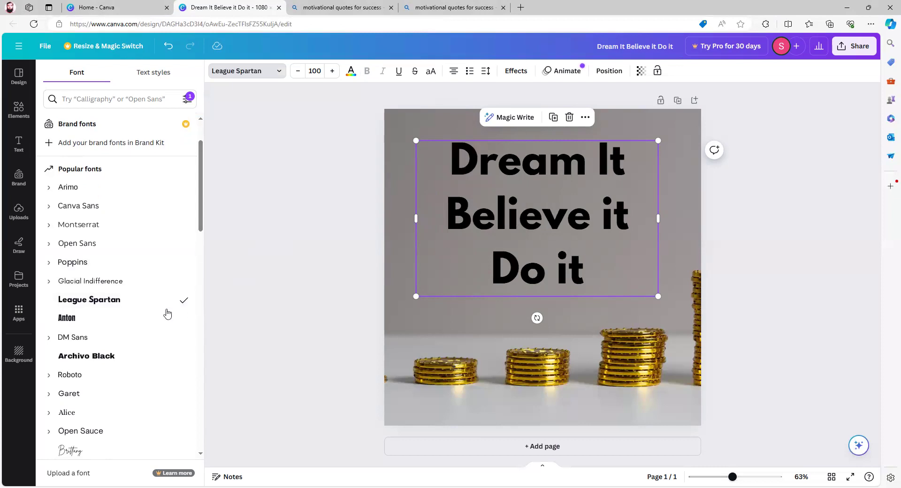
{"action": "left_click", "coordinate": [89, 318]}
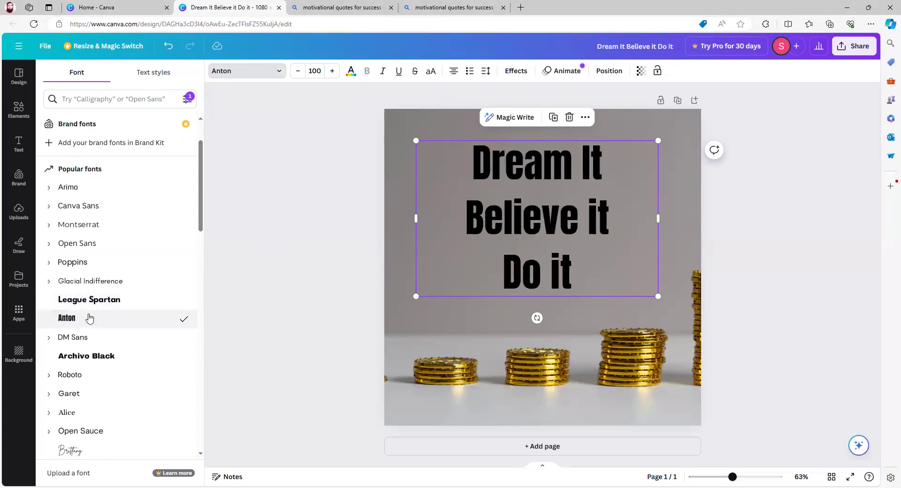
{"action": "scroll", "coordinate": [106, 301], "scroll_direction": "down", "scroll_amount": 3}
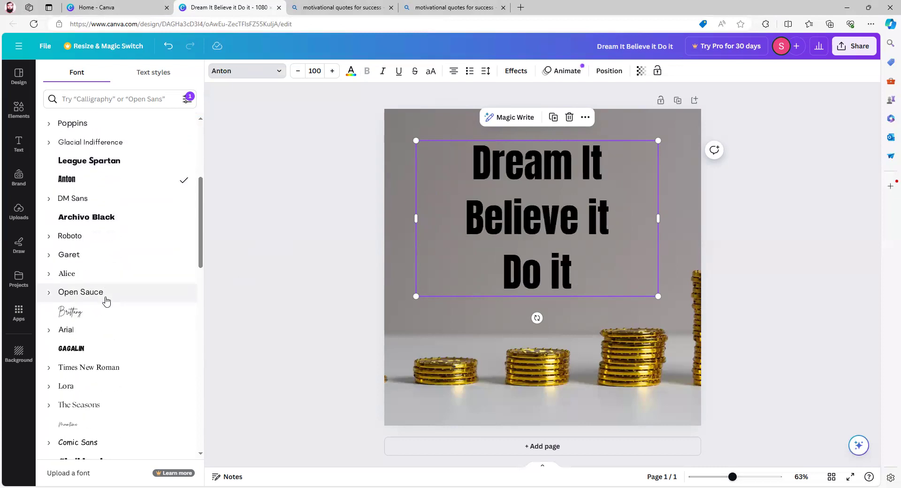
{"action": "left_click", "coordinate": [78, 217]}
{"action": "left_click", "coordinate": [71, 347]}
{"action": "left_click", "coordinate": [69, 311]}
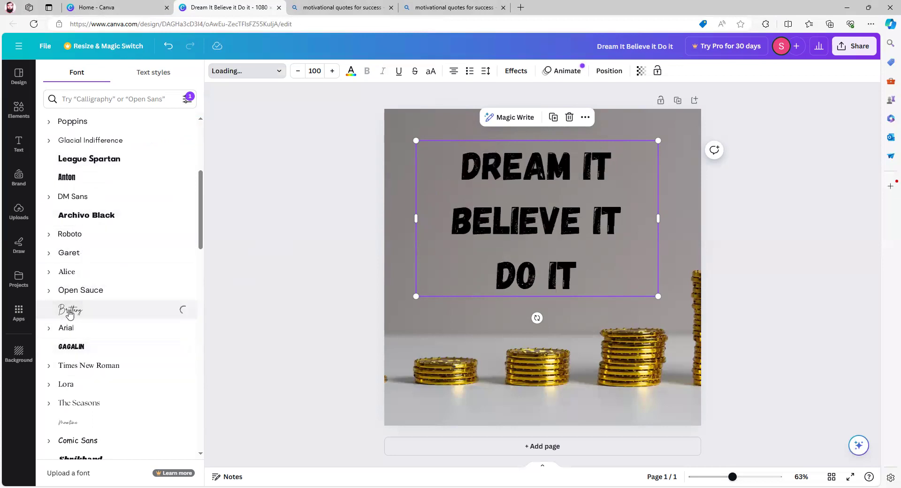
Step: Try the fonts Cinzel Decorative, Fredoka, Alex Brush and Ahsing on the quote text
{"action": "scroll", "coordinate": [159, 308], "scroll_direction": "down", "scroll_amount": 7}
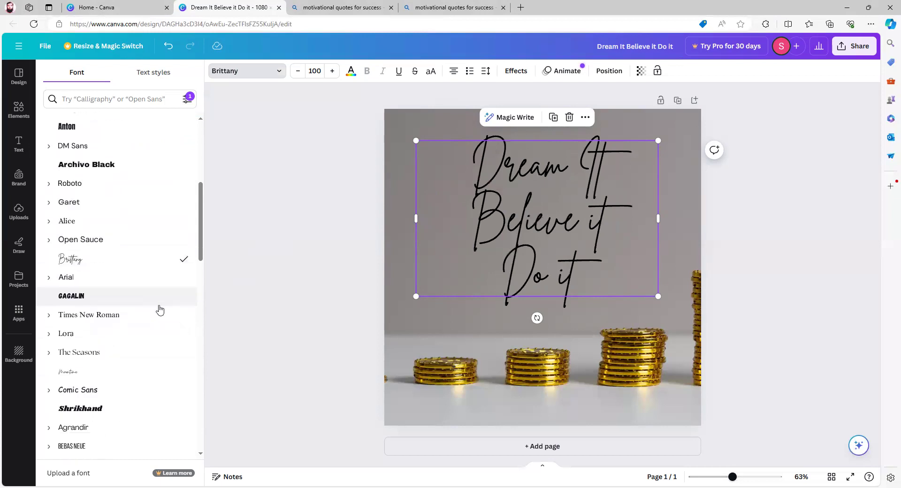
{"action": "left_click", "coordinate": [91, 244]}
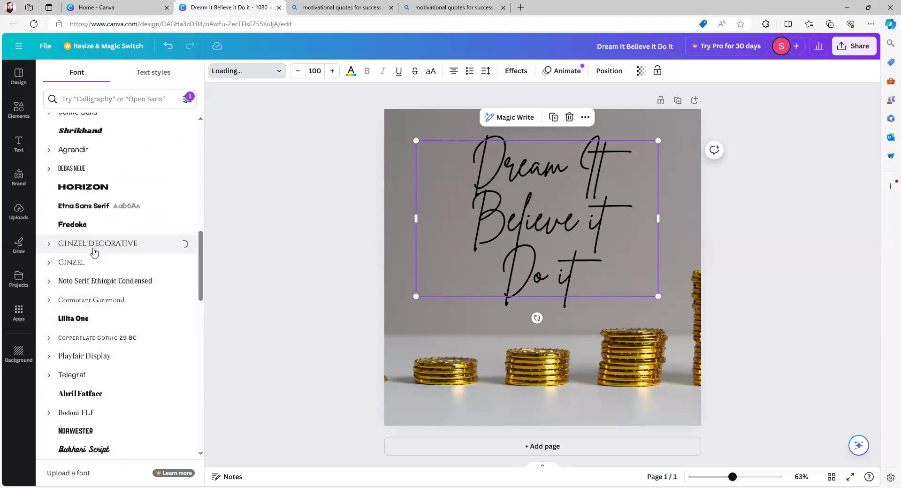
{"action": "left_click", "coordinate": [77, 225]}
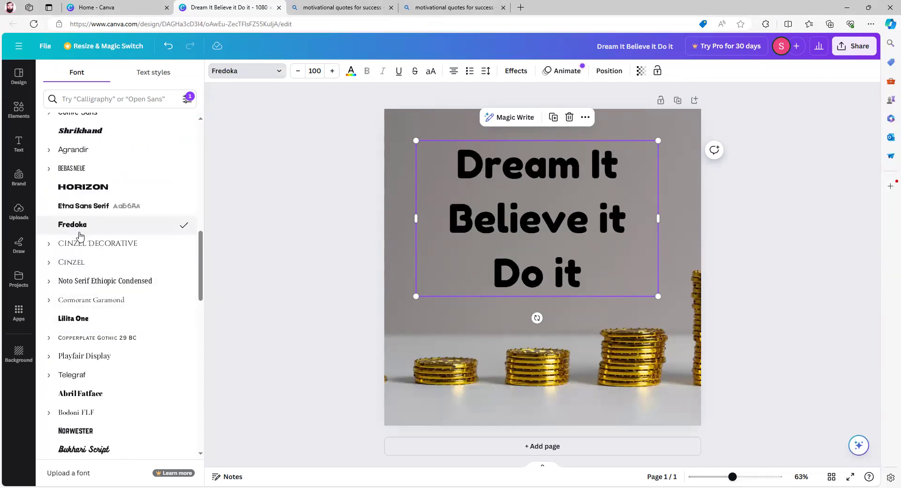
{"action": "scroll", "coordinate": [74, 234], "scroll_direction": "down", "scroll_amount": 7}
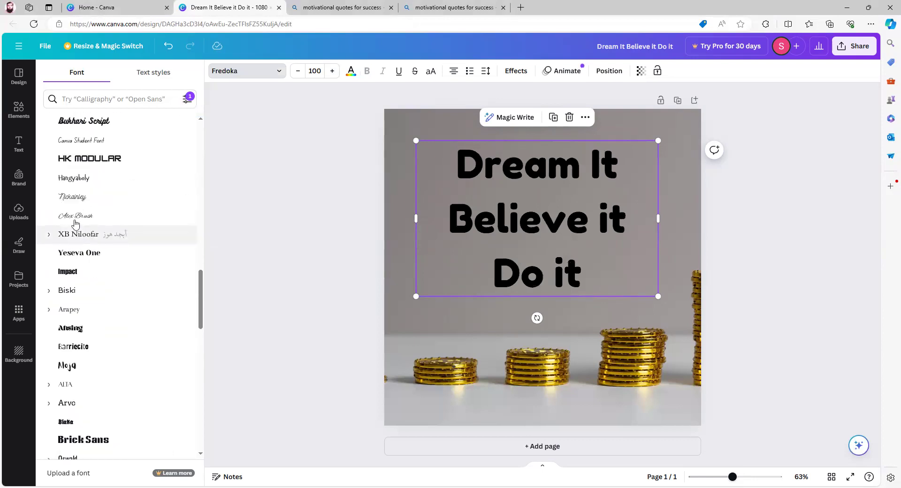
{"action": "left_click", "coordinate": [76, 216]}
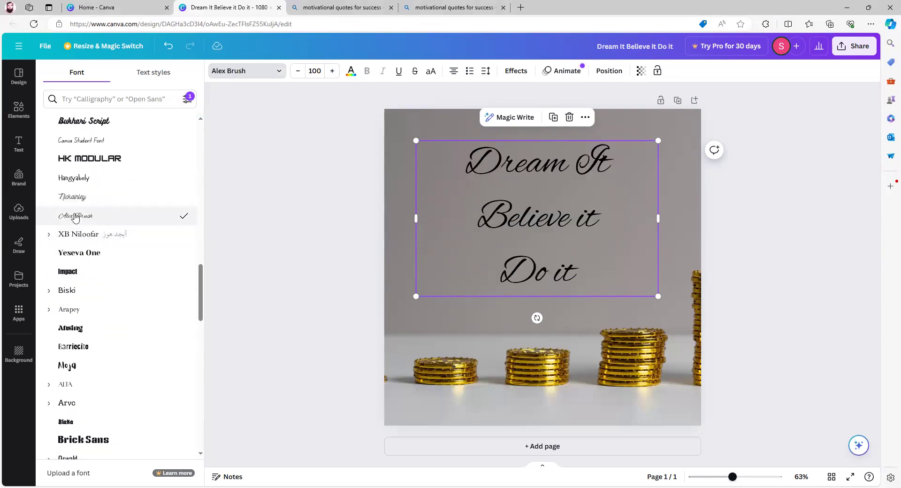
{"action": "left_click", "coordinate": [64, 328]}
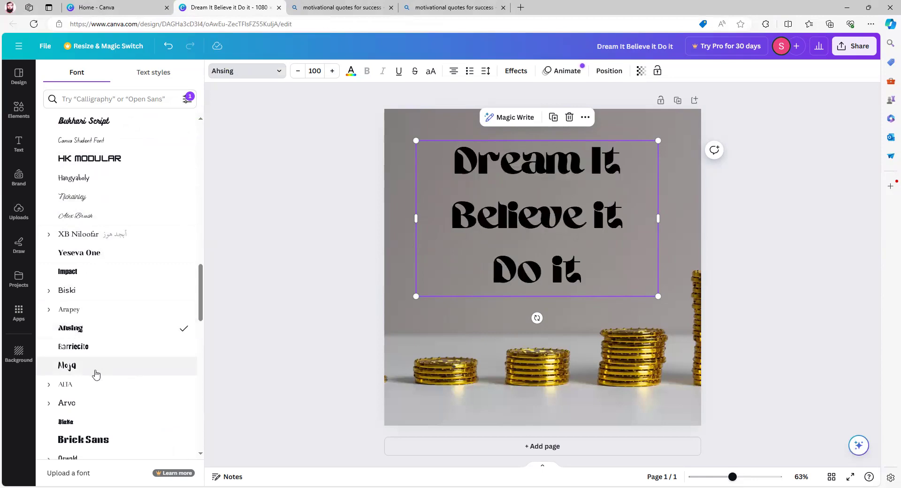
Step: Try the fonts Brick Sans, Lazydog, Grand Hotel and Chewy on the quote text
{"action": "scroll", "coordinate": [94, 374], "scroll_direction": "down", "scroll_amount": 2}
{"action": "left_click", "coordinate": [91, 350]}
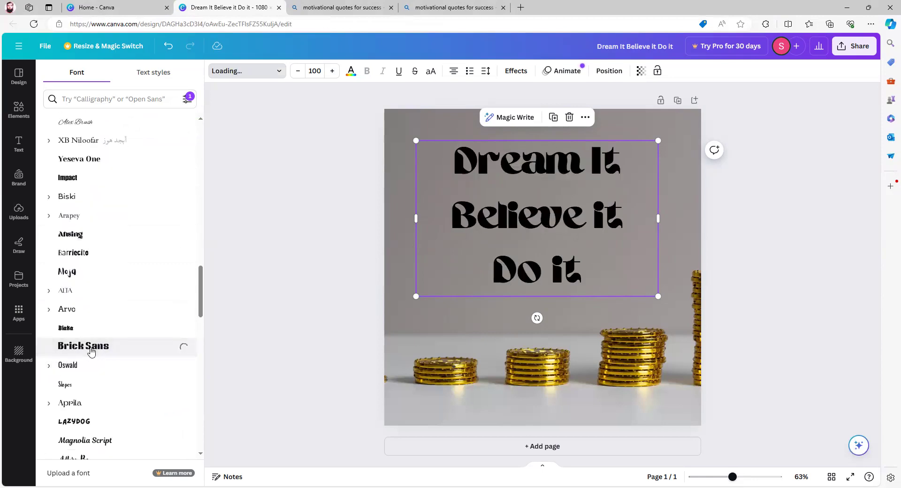
{"action": "left_click", "coordinate": [77, 421]}
{"action": "scroll", "coordinate": [96, 387], "scroll_direction": "down", "scroll_amount": 2}
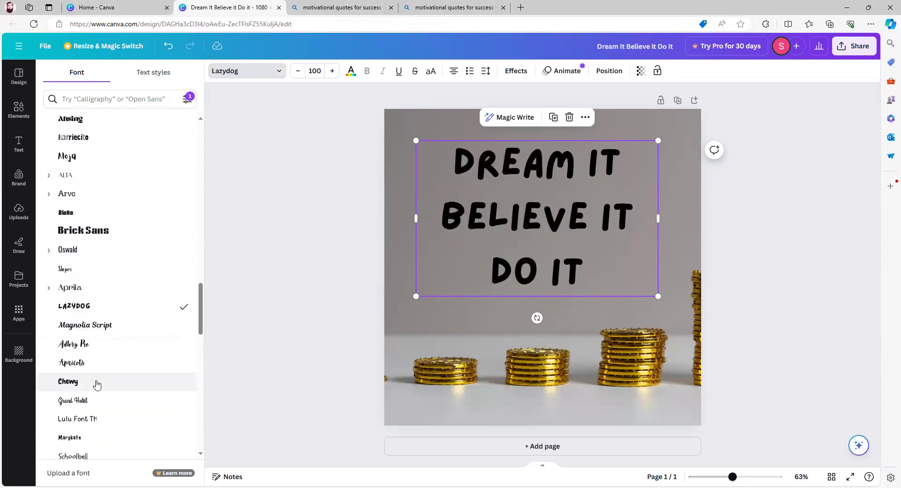
{"action": "scroll", "coordinate": [97, 385], "scroll_direction": "down", "scroll_amount": 2}
{"action": "left_click", "coordinate": [76, 283]}
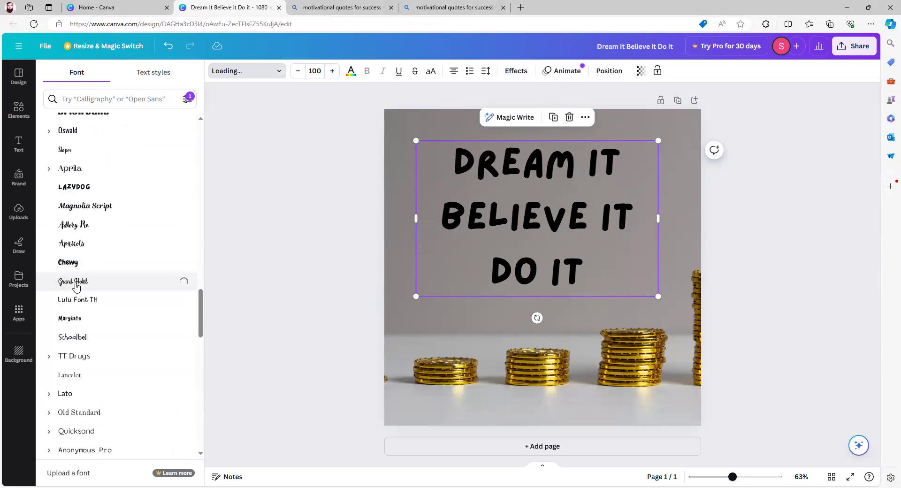
{"action": "left_click", "coordinate": [79, 263]}
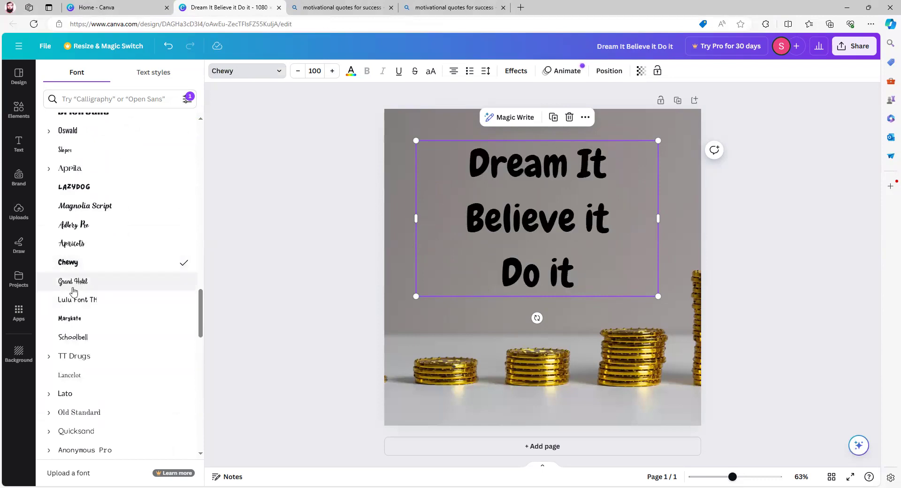
Step: Try the fonts Agrandir Wide, Aloja and Apricots on the quote text
{"action": "scroll", "coordinate": [83, 333], "scroll_direction": "down", "scroll_amount": 5}
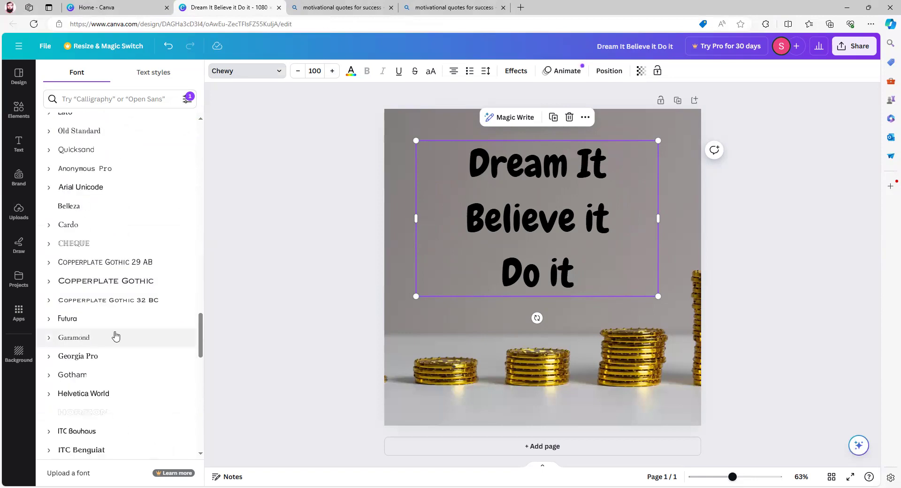
{"action": "scroll", "coordinate": [115, 336], "scroll_direction": "down", "scroll_amount": 10}
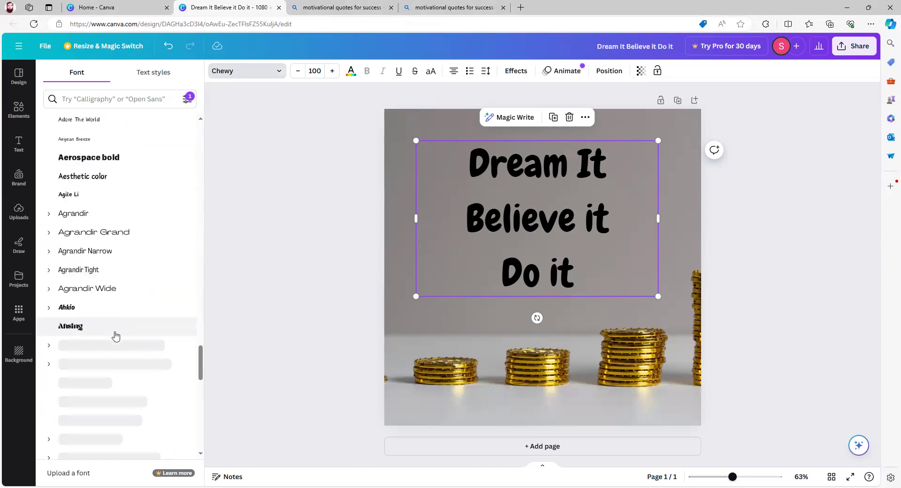
{"action": "left_click", "coordinate": [69, 292]}
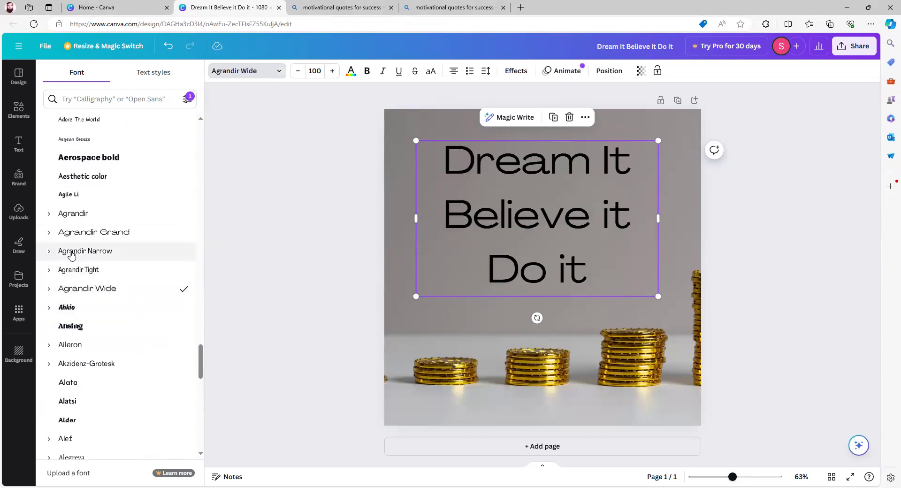
{"action": "scroll", "coordinate": [69, 397], "scroll_direction": "down", "scroll_amount": 7}
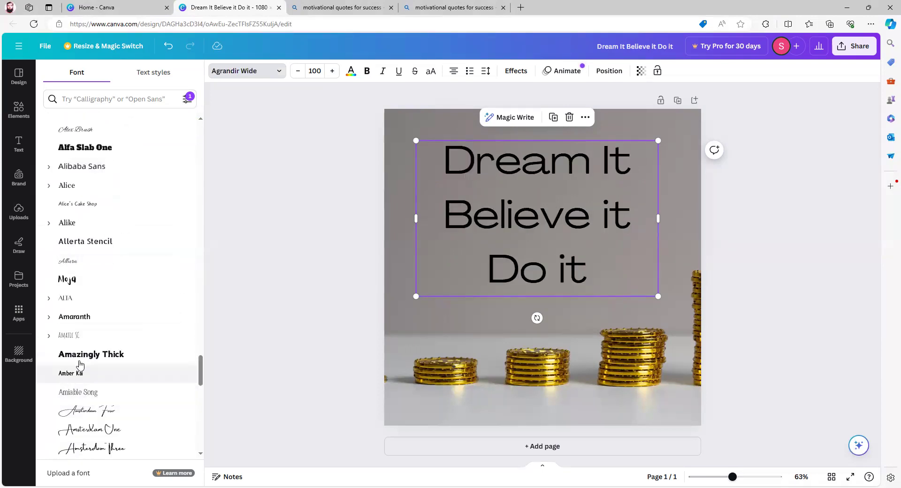
{"action": "left_click", "coordinate": [72, 280]}
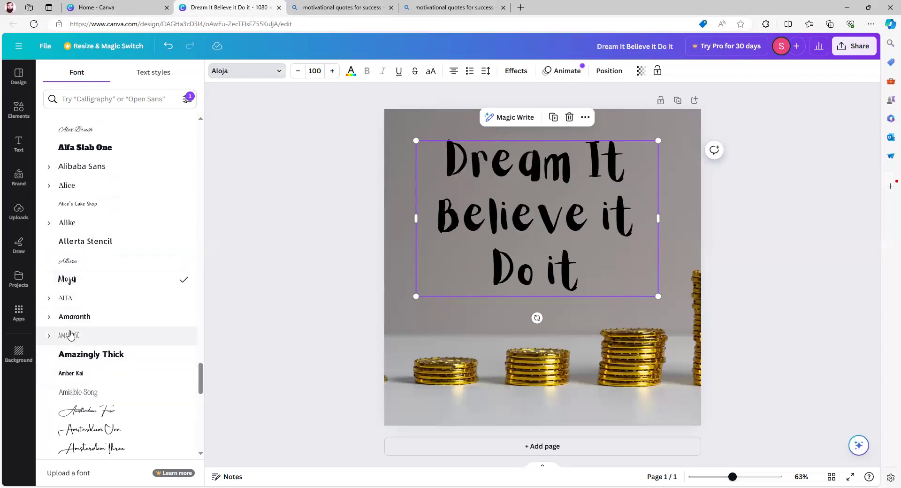
{"action": "scroll", "coordinate": [74, 337], "scroll_direction": "down", "scroll_amount": 6}
{"action": "left_click", "coordinate": [92, 327]}
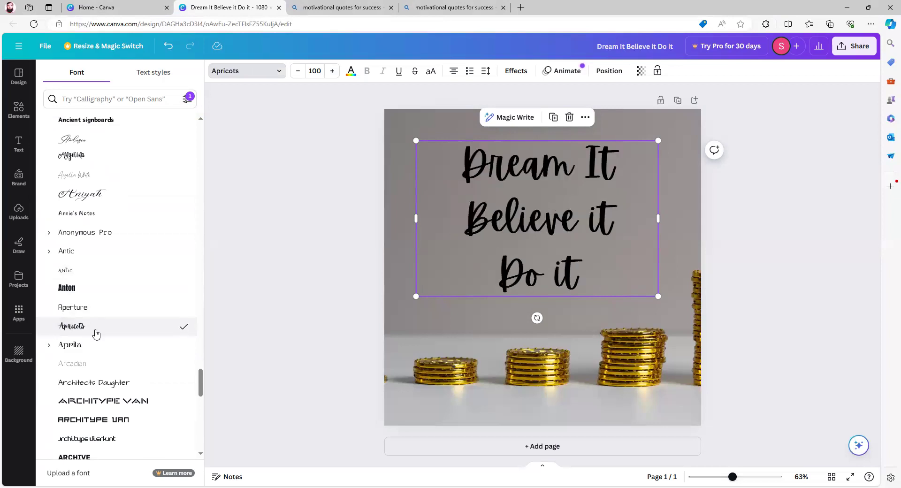
Step: Change the font of the quote text to Art Nuvo
{"action": "scroll", "coordinate": [94, 338], "scroll_direction": "down", "scroll_amount": 7}
{"action": "left_click", "coordinate": [77, 317]}
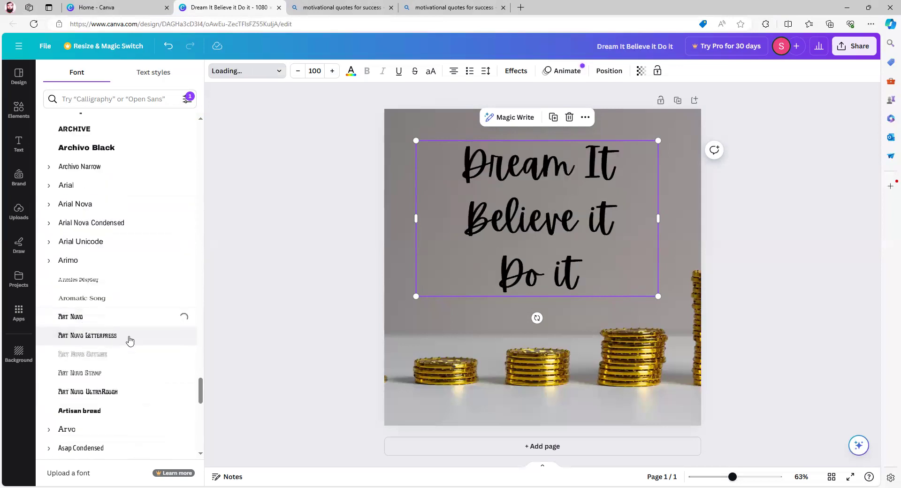
{"action": "scroll", "coordinate": [104, 343], "scroll_direction": "down", "scroll_amount": 7}
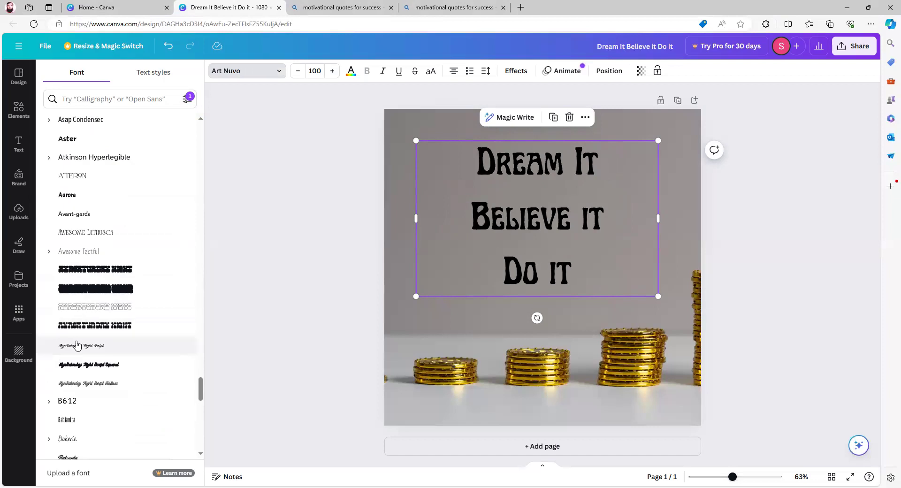
Step: Try the fonts Bangers and Barbra on the quote text
{"action": "scroll", "coordinate": [80, 346], "scroll_direction": "down", "scroll_amount": 4}
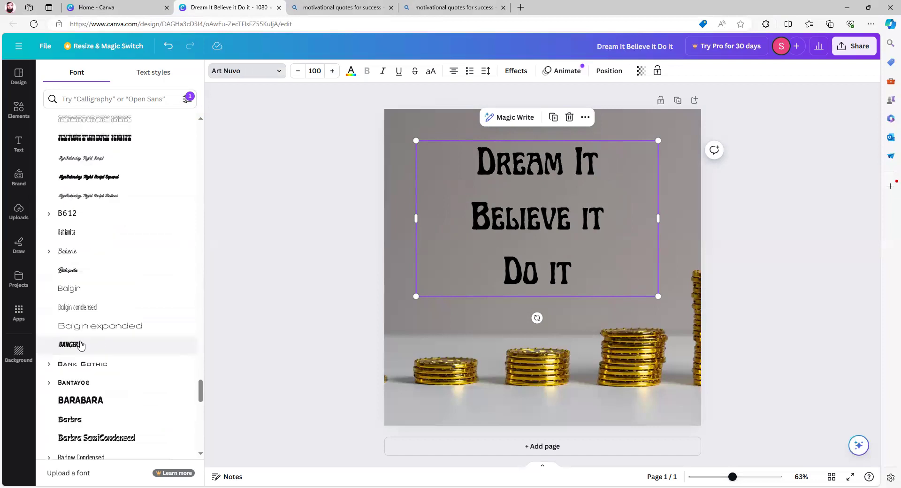
{"action": "scroll", "coordinate": [81, 346], "scroll_direction": "down", "scroll_amount": 1}
{"action": "left_click", "coordinate": [79, 299]}
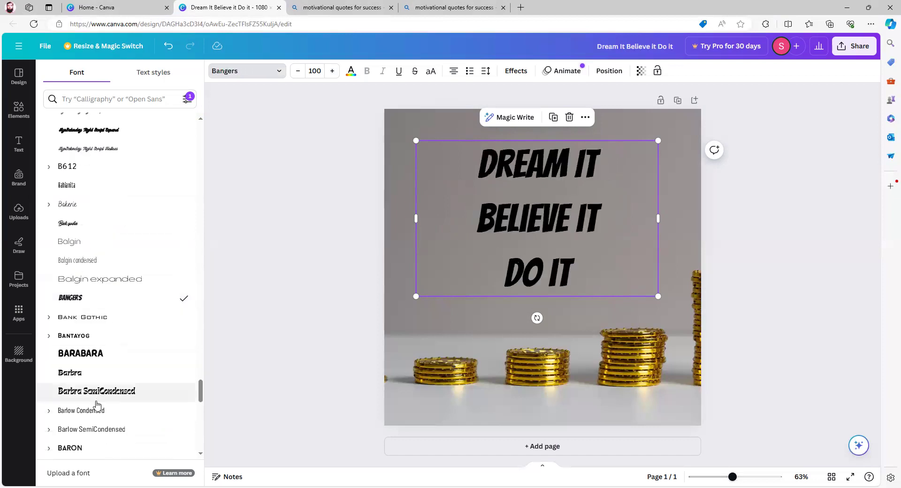
{"action": "left_click", "coordinate": [76, 373]}
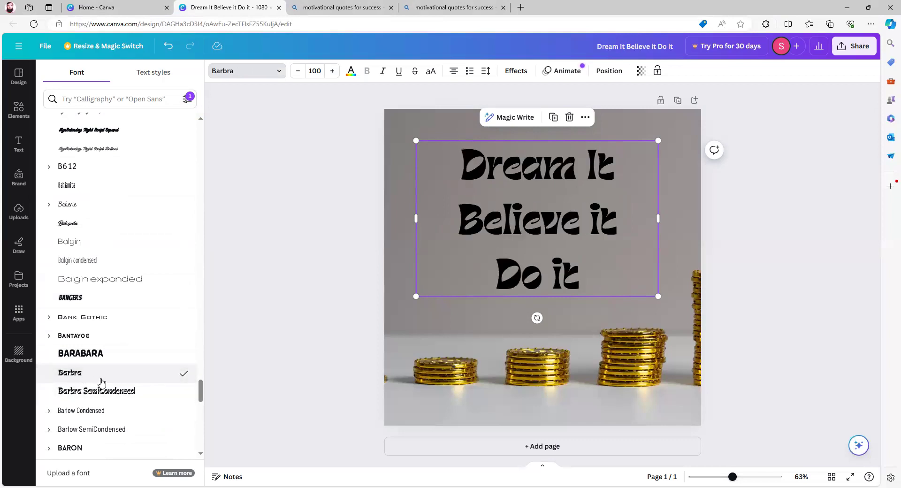
Step: Change the quote text's font to Berkshire Swash and scale the text box up to font size 109
{"action": "scroll", "coordinate": [98, 366], "scroll_direction": "down", "scroll_amount": 5}
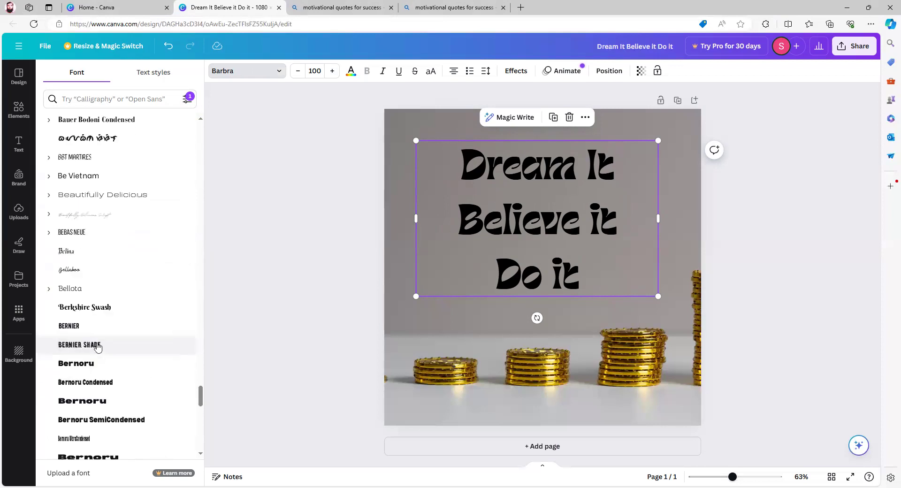
{"action": "left_click", "coordinate": [91, 308]}
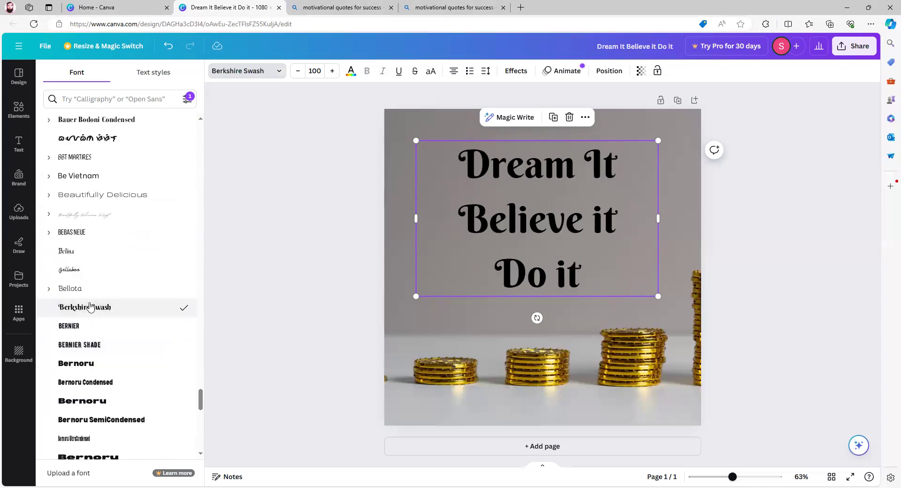
{"action": "left_click_drag", "start_coordinate": [416, 296], "coordinate": [394, 311]}
{"action": "left_click_drag", "start_coordinate": [516, 239], "coordinate": [523, 232]}
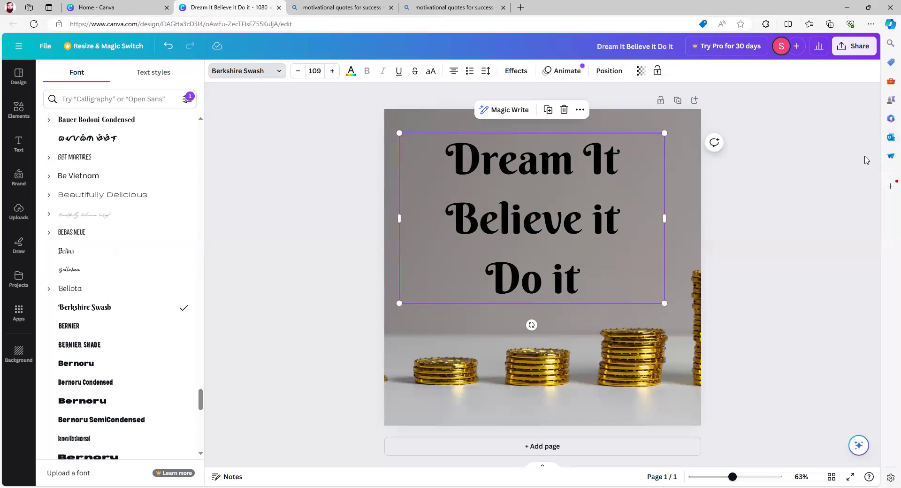
{"action": "mouse_move", "coordinate": [351, 55]}
{"action": "left_mouse_down"}
{"action": "mouse_move", "coordinate": [357, 84]}
{"action": "mouse_move", "coordinate": [338, 76]}
{"action": "mouse_move", "coordinate": [343, 58]}
{"action": "mouse_move", "coordinate": [399, 146]}
{"action": "left_mouse_up"}
{"action": "mouse_move", "coordinate": [354, 83]}
{"action": "left_mouse_down"}
{"action": "mouse_move", "coordinate": [354, 110]}
{"action": "mouse_move", "coordinate": [378, 93]}
{"action": "left_mouse_up"}
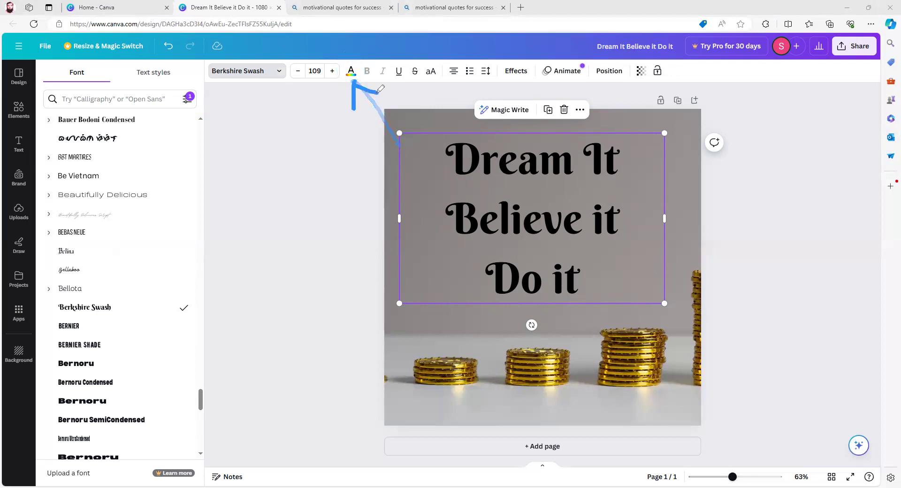
Step: Try dark blue, violet, pink, red and teal default colors on the quote text, ending on dark blue
{"action": "left_click", "coordinate": [350, 73]}
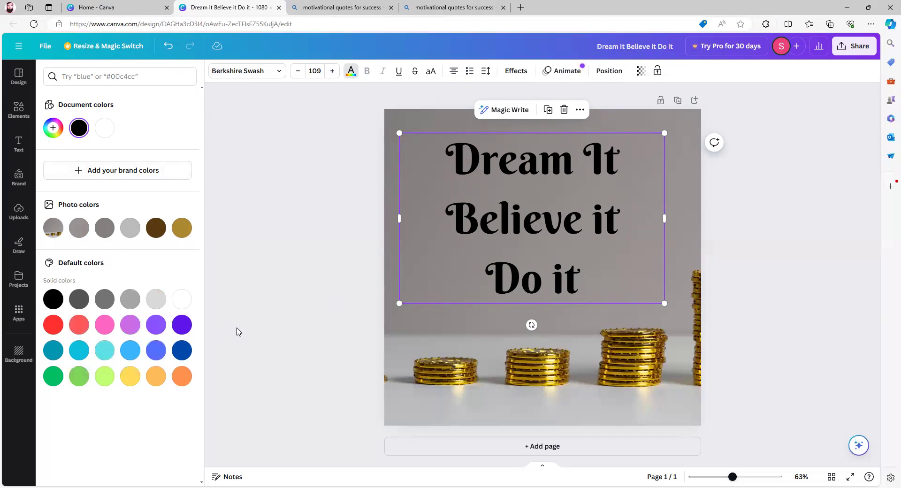
{"action": "left_click", "coordinate": [182, 354]}
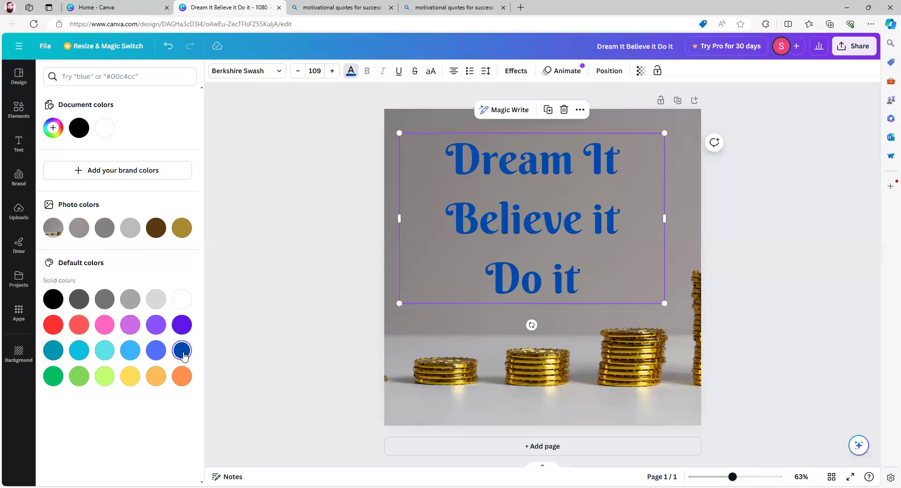
{"action": "left_click", "coordinate": [183, 331]}
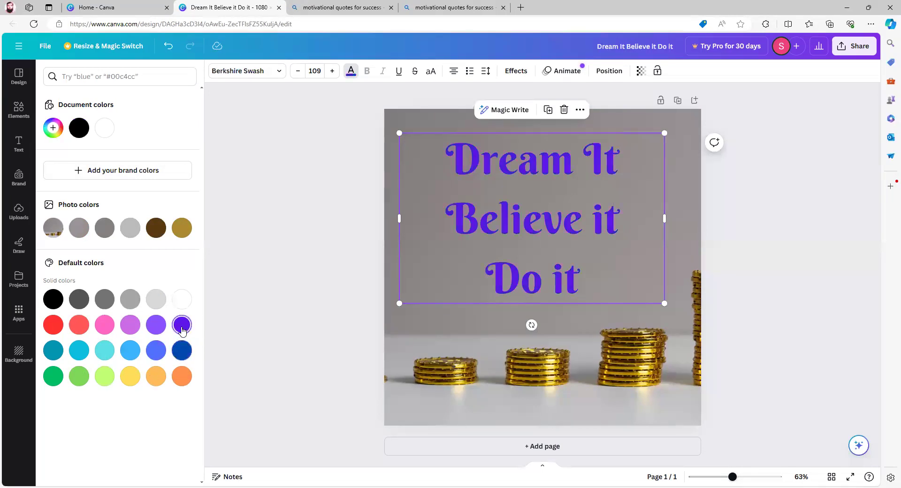
{"action": "left_click", "coordinate": [111, 330]}
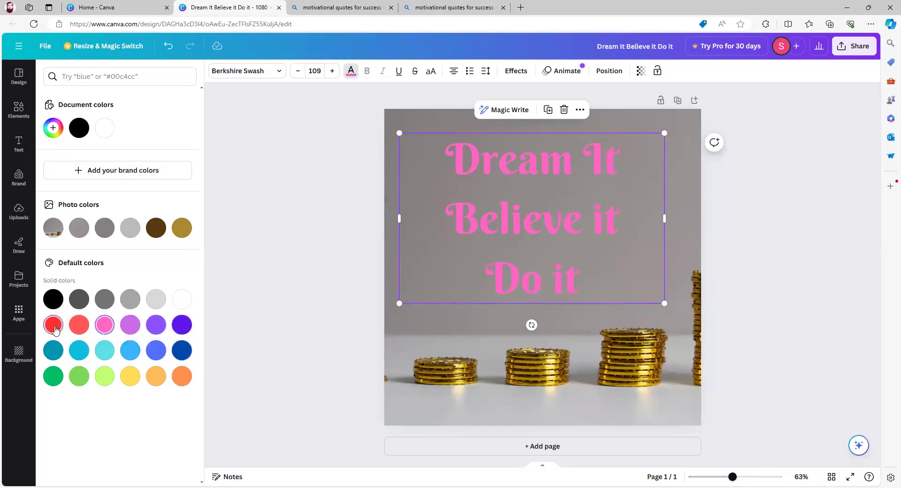
{"action": "left_click", "coordinate": [53, 326]}
{"action": "left_click", "coordinate": [54, 356]}
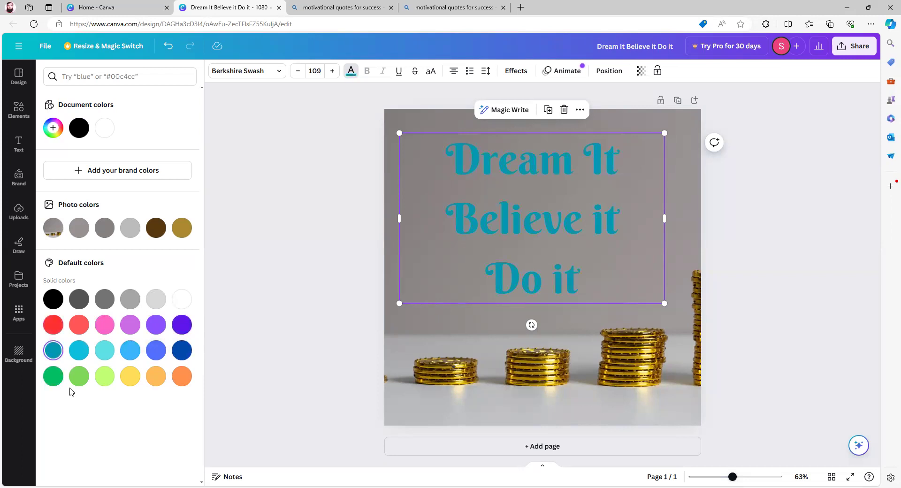
{"action": "left_click", "coordinate": [183, 354]}
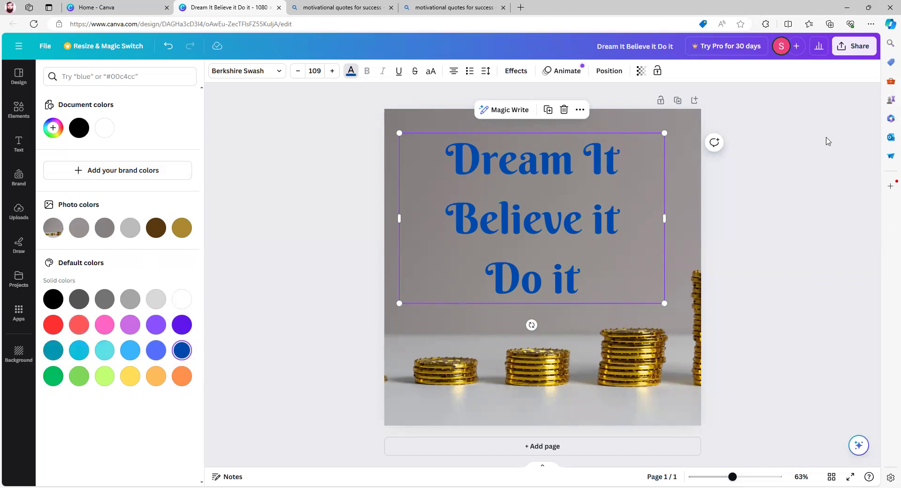
{"action": "mouse_move", "coordinate": [66, 109]}
{"action": "left_mouse_down"}
{"action": "mouse_move", "coordinate": [56, 141]}
{"action": "mouse_move", "coordinate": [41, 115]}
{"action": "mouse_move", "coordinate": [75, 125]}
{"action": "left_mouse_up"}
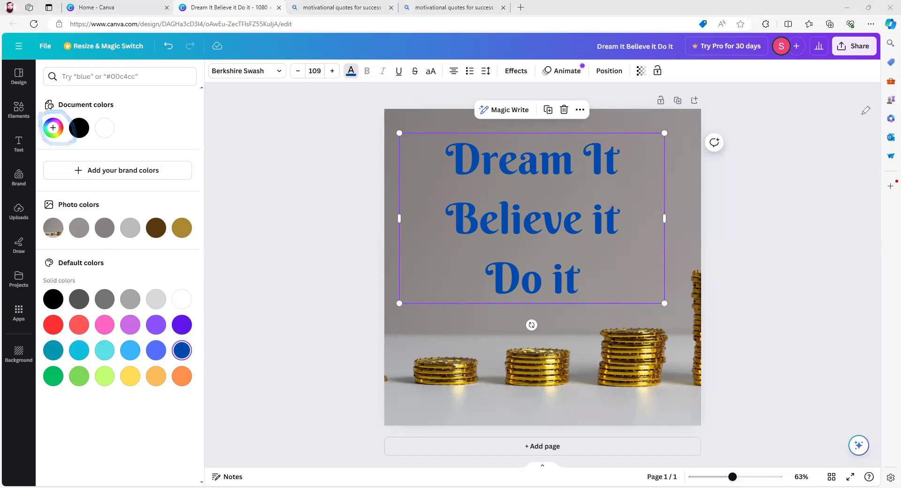
Step: Mix a custom dark purple, #40013F, as the color of the quote text
{"action": "left_click", "coordinate": [54, 128]}
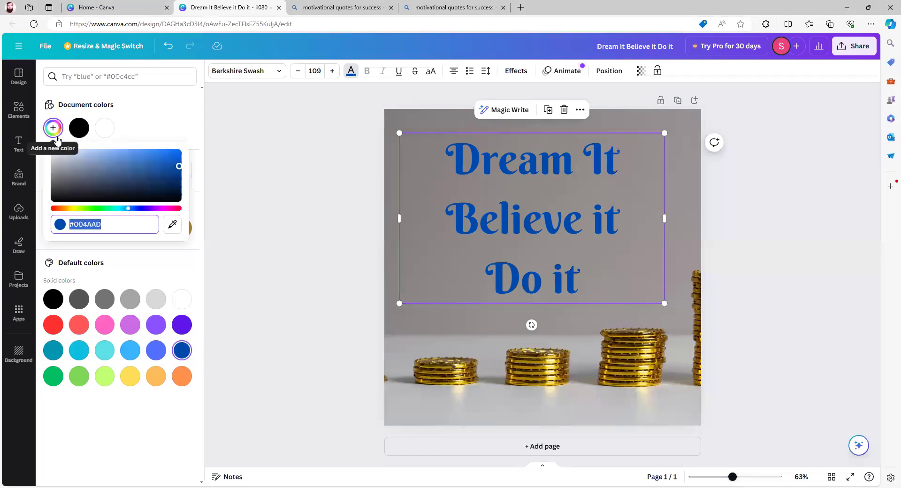
{"action": "left_click", "coordinate": [113, 223]}
{"action": "left_click", "coordinate": [158, 208]}
{"action": "left_click", "coordinate": [175, 181]}
{"action": "left_click", "coordinate": [157, 185]}
{"action": "left_click", "coordinate": [179, 189]}
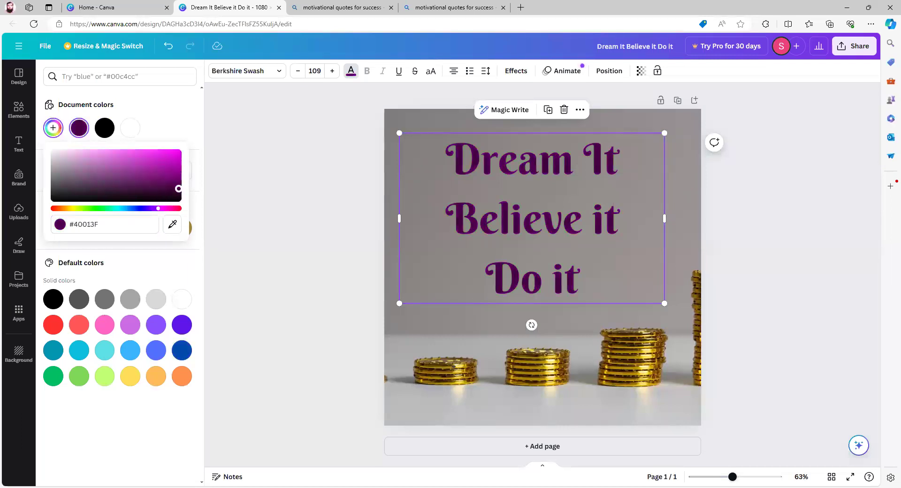
Step: Try other custom hues on the quote text, including crimson #CD071F, blue #0709CD and red #CD0707
{"action": "left_click", "coordinate": [177, 208]}
{"action": "left_click", "coordinate": [177, 160]}
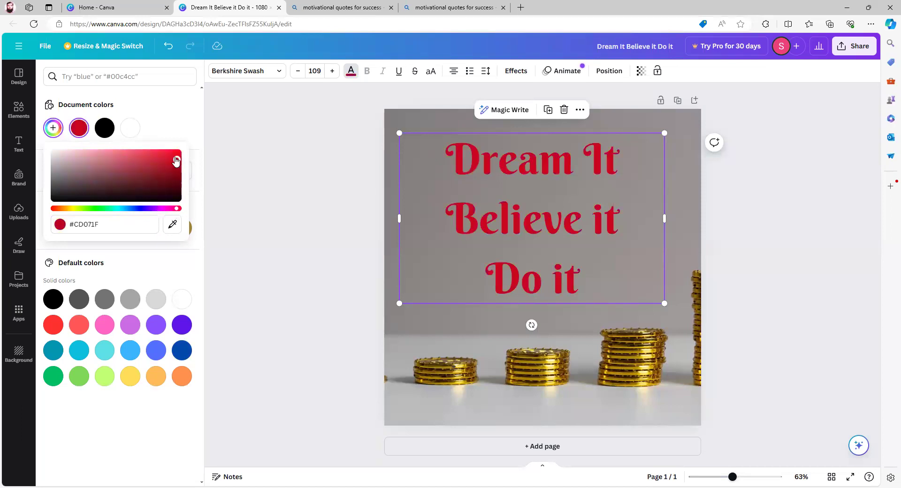
{"action": "left_click", "coordinate": [137, 208]}
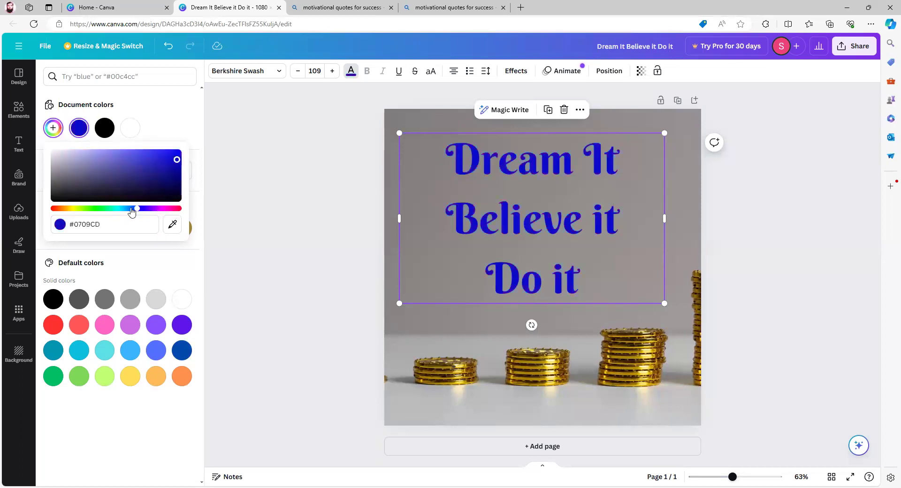
{"action": "left_click", "coordinate": [115, 208]}
{"action": "left_click", "coordinate": [99, 209]}
{"action": "left_click", "coordinate": [75, 208]}
{"action": "left_click", "coordinate": [63, 209]}
{"action": "left_click", "coordinate": [53, 209]}
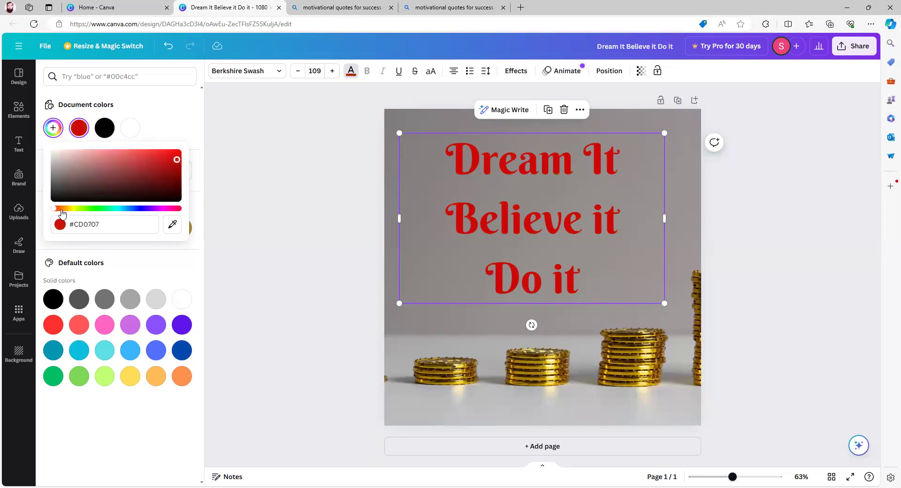
Step: Set the quote text to the custom navy color #090A5D and shift the text box slightly toward the page's center
{"action": "left_click", "coordinate": [137, 209]}
{"action": "left_click", "coordinate": [170, 182]}
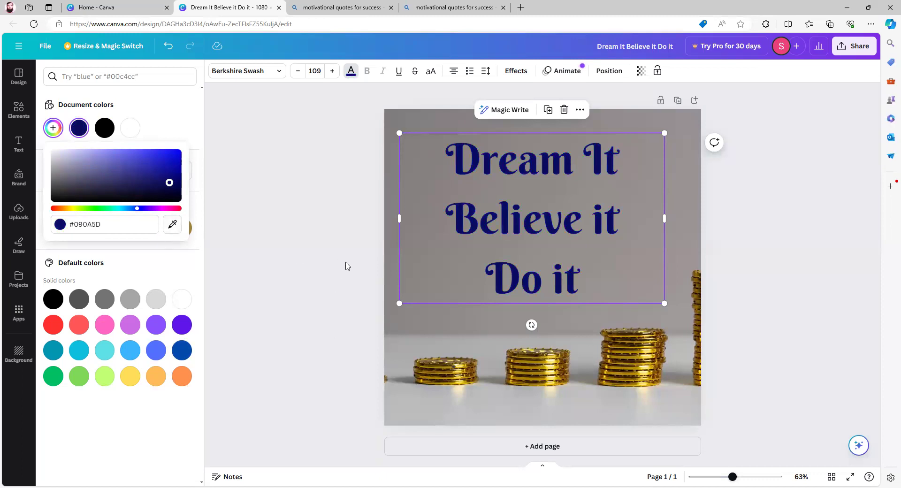
{"action": "key", "text": "Escape"}
{"action": "left_click_drag", "start_coordinate": [513, 230], "coordinate": [517, 233]}
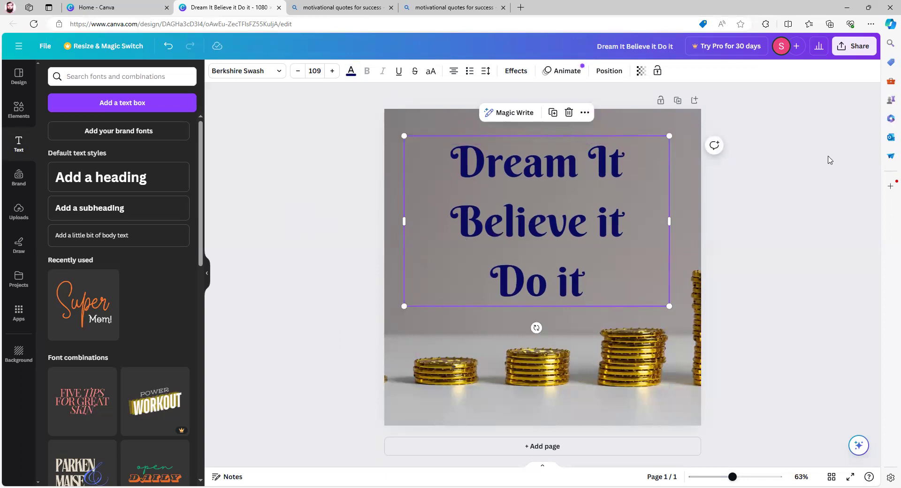
{"action": "mouse_move", "coordinate": [411, 68]}
{"action": "left_mouse_down"}
{"action": "mouse_move", "coordinate": [407, 88]}
{"action": "mouse_move", "coordinate": [371, 87]}
{"action": "mouse_move", "coordinate": [358, 60]}
{"action": "left_mouse_up"}
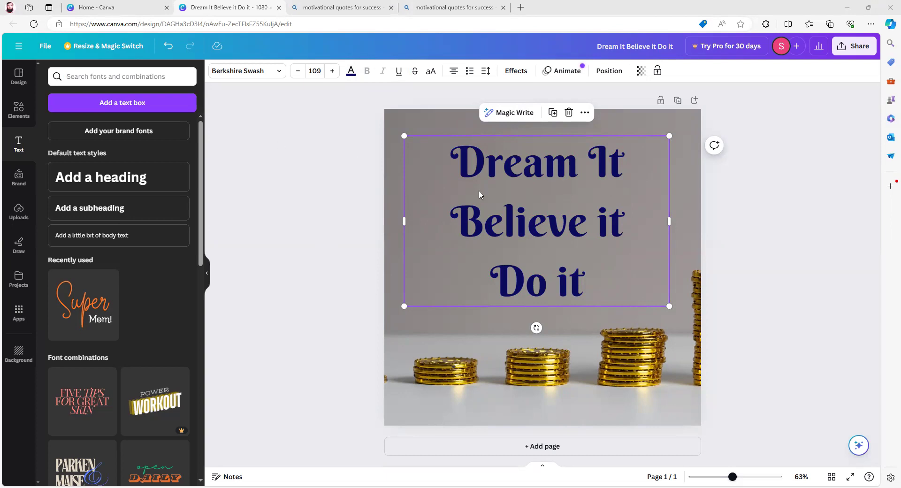
Step: Change the font of the quote text to Poppins from the popular fonts
{"action": "left_click", "coordinate": [230, 80]}
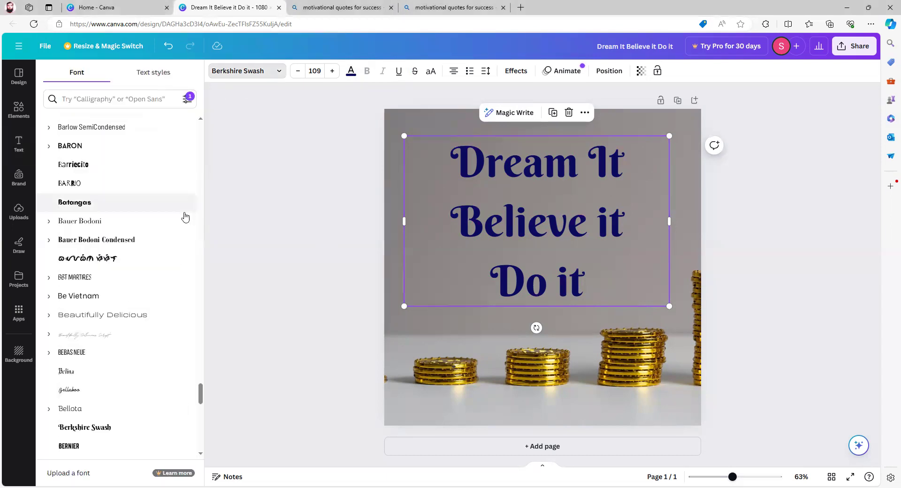
{"action": "left_click_drag", "start_coordinate": [204, 395], "coordinate": [203, 131]}
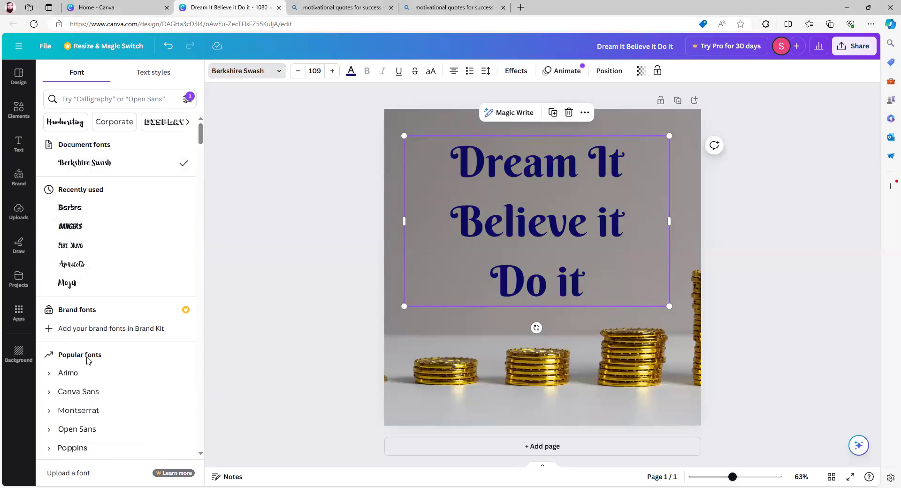
{"action": "scroll", "coordinate": [100, 371], "scroll_direction": "down", "scroll_amount": 3}
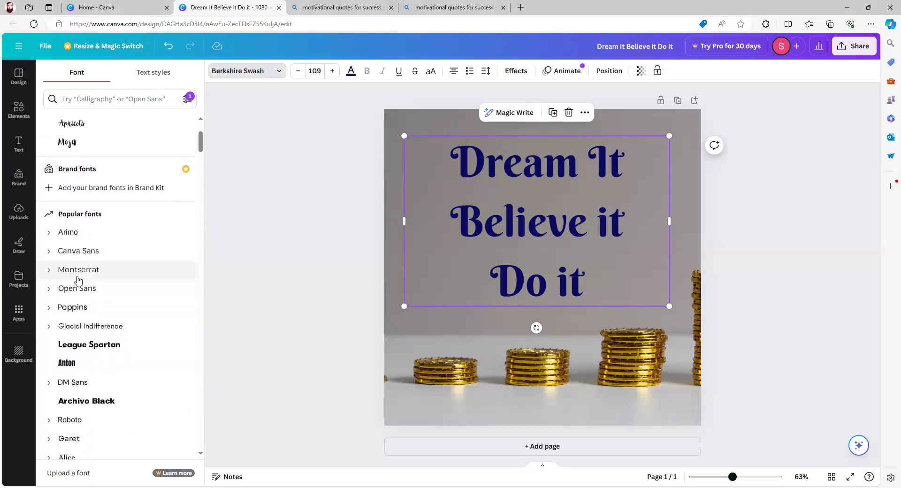
{"action": "left_click", "coordinate": [75, 306]}
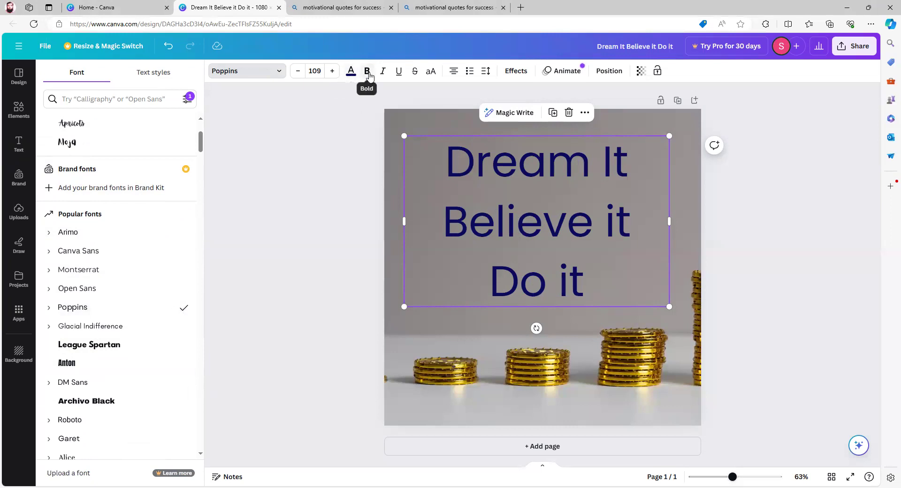
Step: Try bold and italic formatting on the quote text, switching each one off again
{"action": "left_click", "coordinate": [367, 72]}
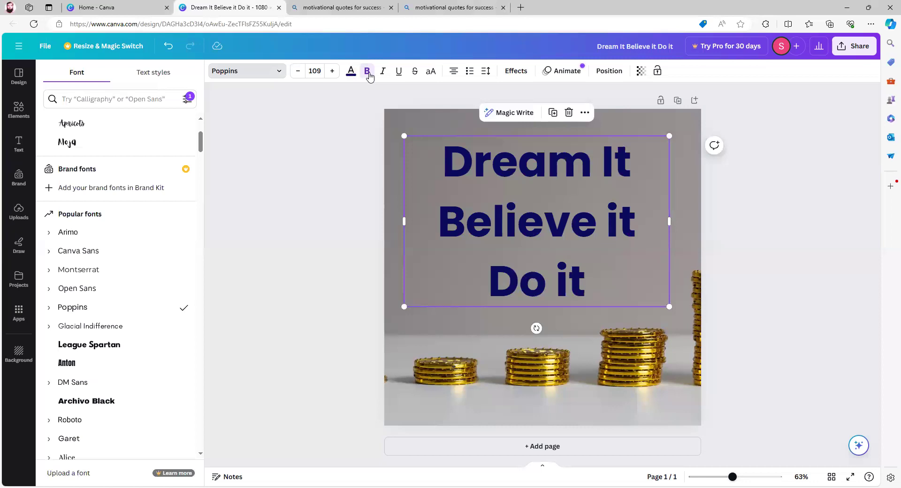
{"action": "left_click", "coordinate": [369, 74]}
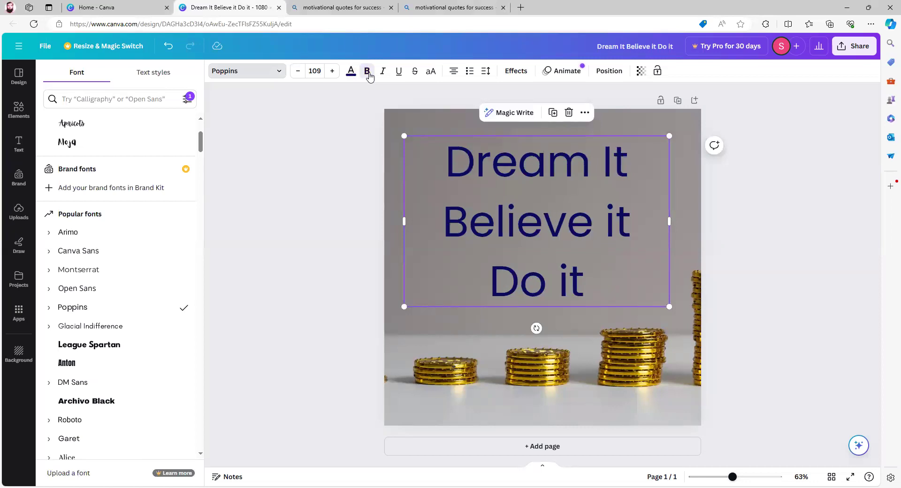
{"action": "left_click", "coordinate": [369, 76]}
{"action": "left_click", "coordinate": [370, 77]}
{"action": "left_click", "coordinate": [384, 73]}
{"action": "left_click", "coordinate": [383, 72]}
{"action": "left_click", "coordinate": [384, 73]}
{"action": "left_click", "coordinate": [383, 72]}
Step: Try underlining the quote text and remove the underline again
{"action": "left_click", "coordinate": [400, 72]}
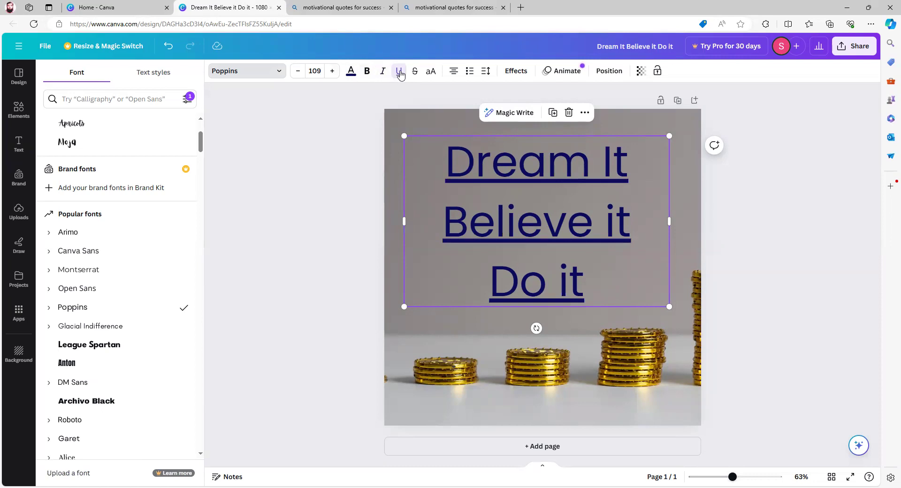
{"action": "left_click", "coordinate": [399, 72]}
{"action": "left_click", "coordinate": [400, 72]}
{"action": "left_click", "coordinate": [400, 72]}
{"action": "left_click", "coordinate": [399, 72]}
{"action": "left_click", "coordinate": [399, 73]}
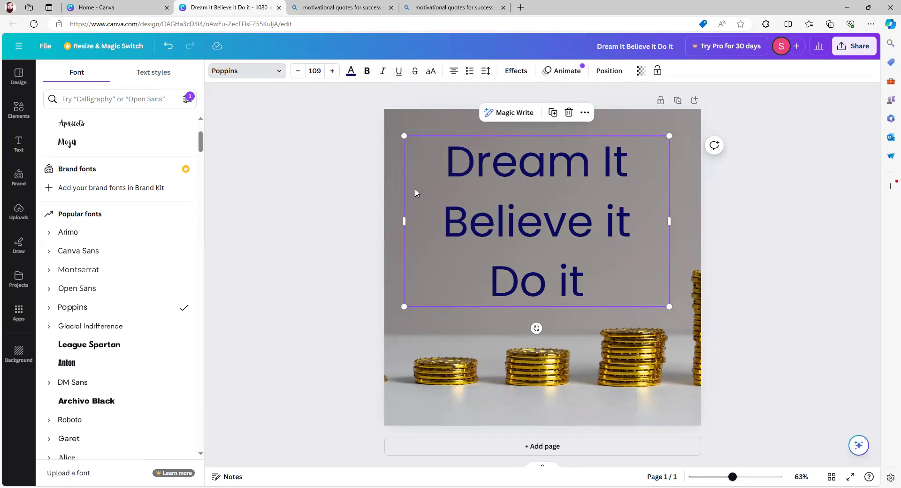
Step: Try strikethrough on the quote text and remove it again
{"action": "left_click", "coordinate": [414, 74]}
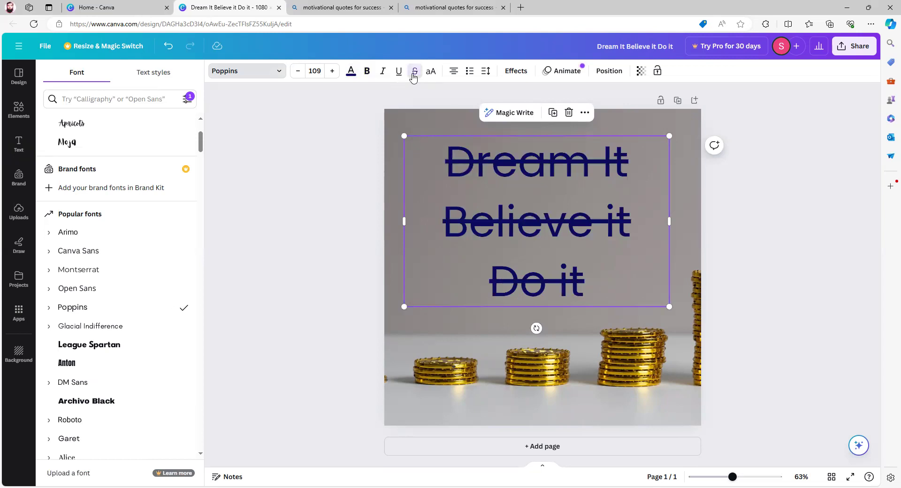
{"action": "left_click", "coordinate": [414, 74]}
{"action": "left_click", "coordinate": [413, 75]}
{"action": "left_click", "coordinate": [413, 75]}
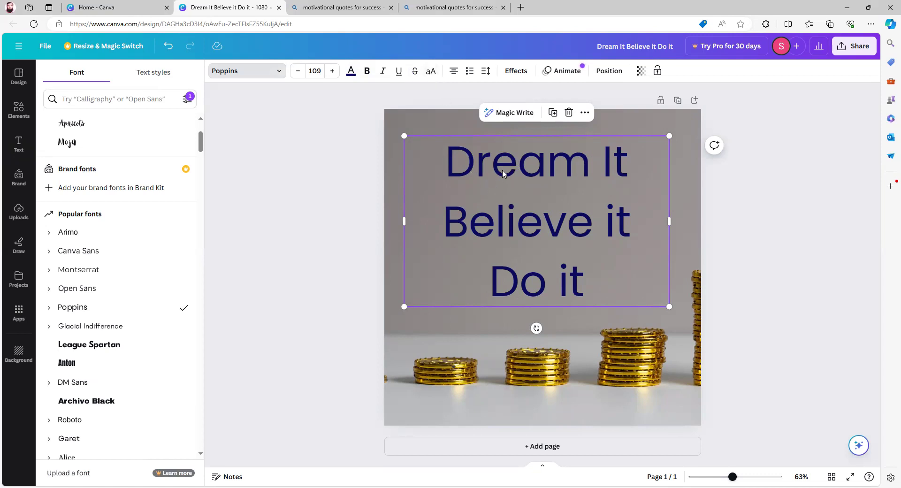
Step: Convert the quote text to all uppercase letters
{"action": "left_click", "coordinate": [433, 77]}
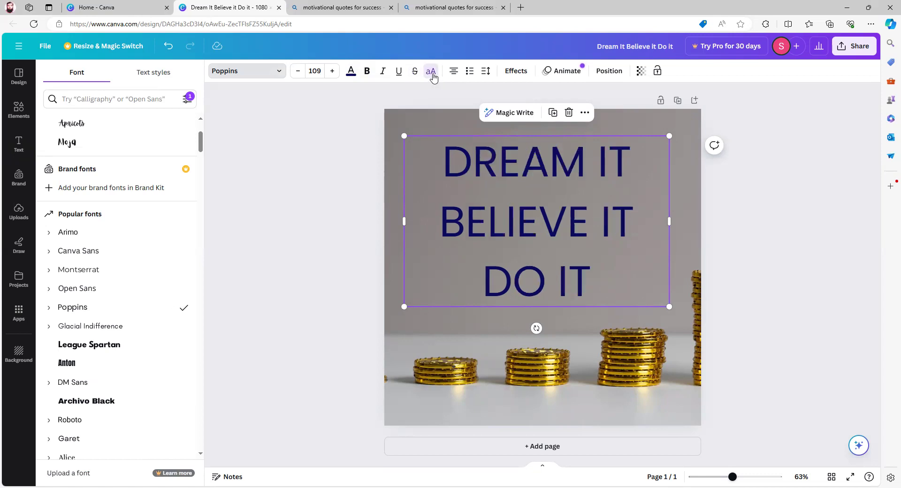
{"action": "left_click", "coordinate": [432, 76]}
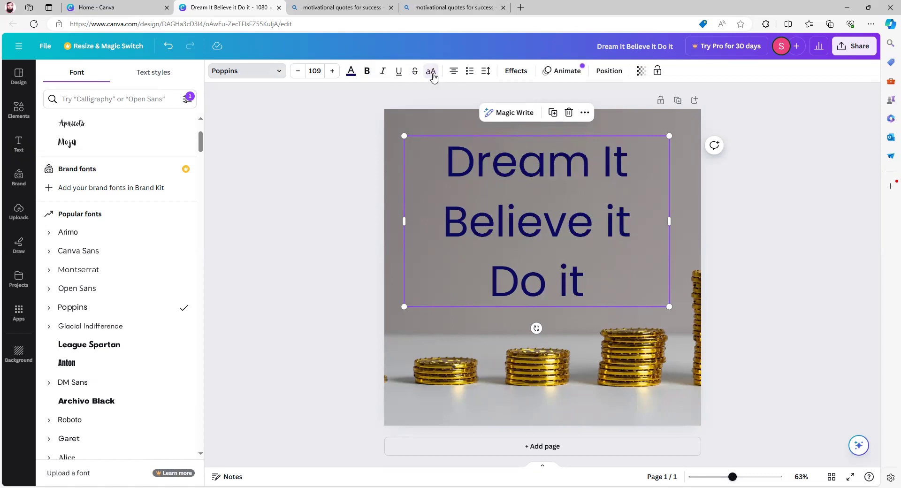
{"action": "left_click", "coordinate": [433, 76]}
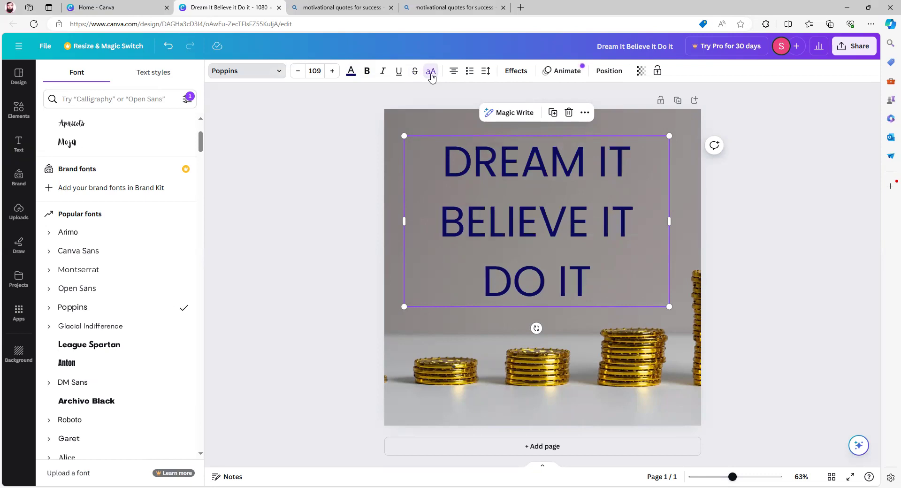
Step: Switch off the all-uppercase formatting on the quote text
{"action": "left_click", "coordinate": [431, 73]}
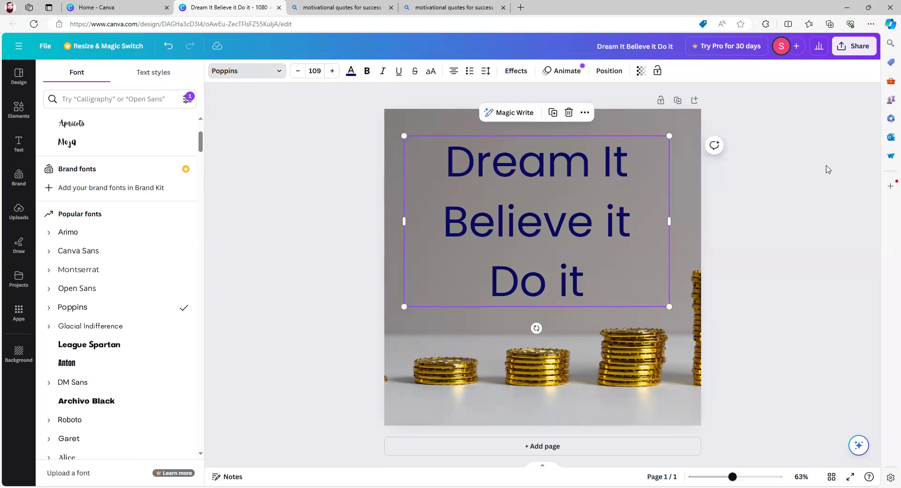
{"action": "mouse_move", "coordinate": [451, 59]}
{"action": "left_mouse_down"}
{"action": "mouse_move", "coordinate": [465, 85]}
{"action": "mouse_move", "coordinate": [450, 87]}
{"action": "mouse_move", "coordinate": [452, 57]}
{"action": "left_mouse_up"}
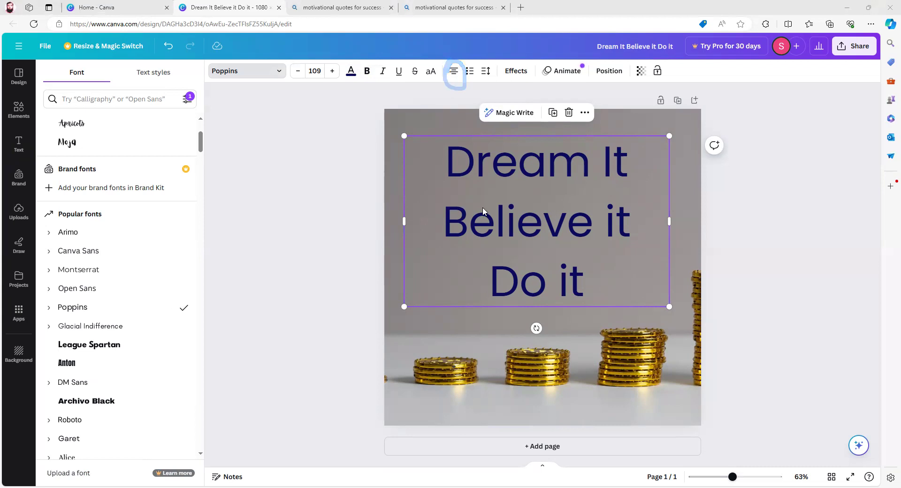
Step: Try centre, right and left alignment on the quote text, ending with left alignment
{"action": "left_click", "coordinate": [454, 71]}
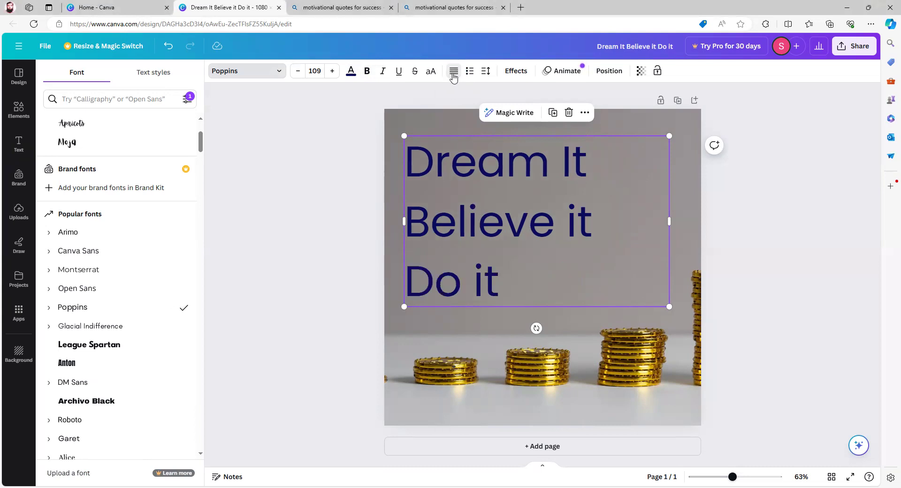
{"action": "left_click", "coordinate": [454, 75]}
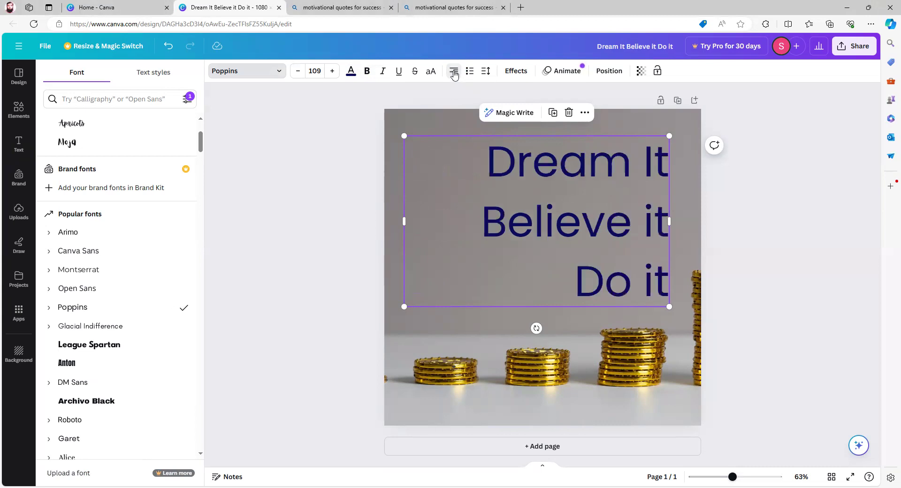
{"action": "left_click", "coordinate": [454, 74]}
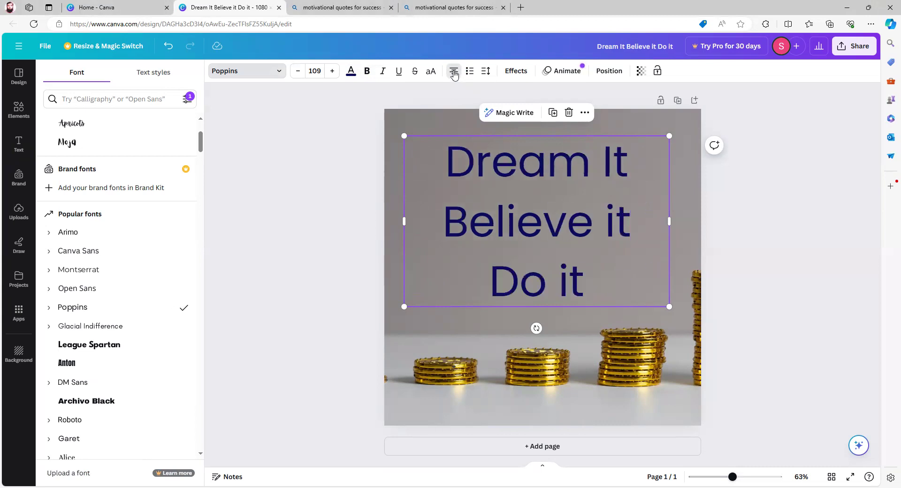
{"action": "left_click", "coordinate": [454, 75]}
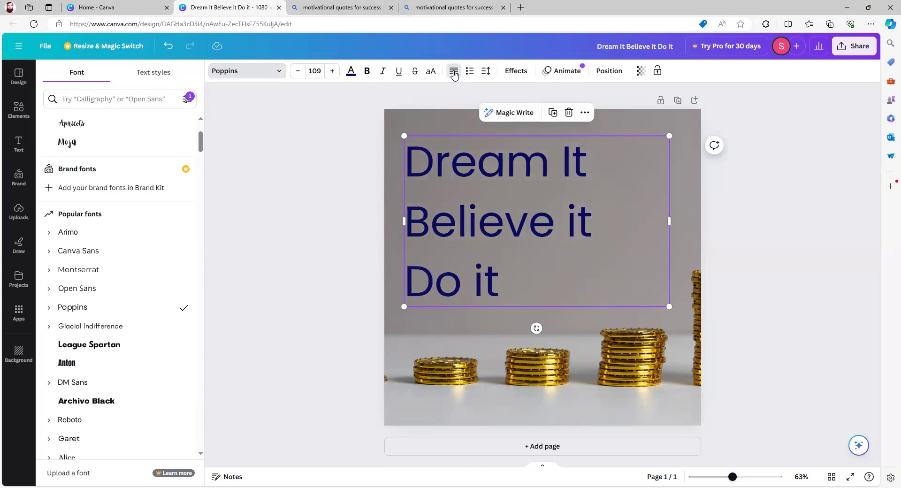
{"action": "left_click", "coordinate": [454, 74]}
{"action": "left_click", "coordinate": [455, 73]}
{"action": "left_click", "coordinate": [454, 73]}
{"action": "left_click", "coordinate": [454, 74]}
{"action": "left_click", "coordinate": [454, 74]}
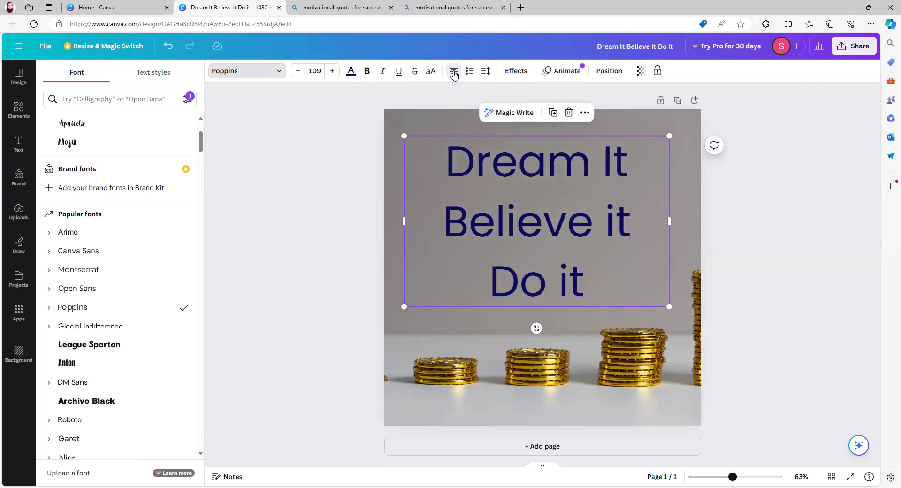
{"action": "left_click", "coordinate": [454, 74]}
{"action": "left_click", "coordinate": [454, 73]}
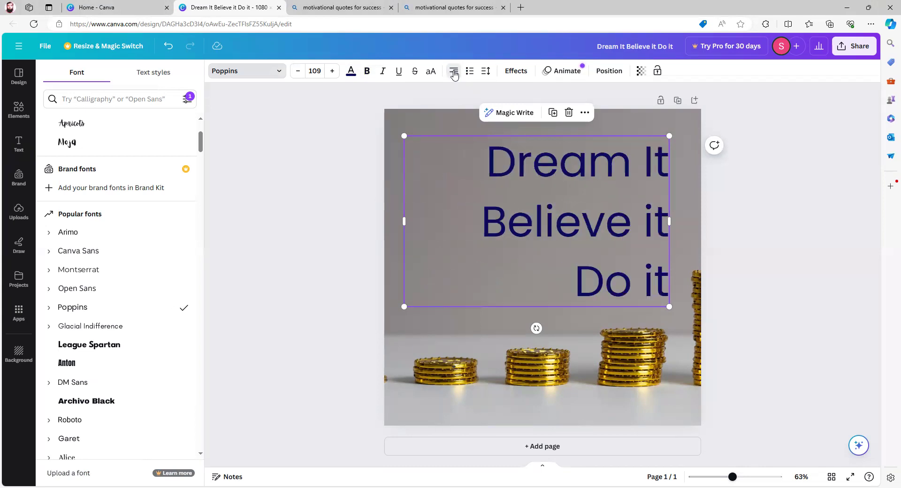
{"action": "left_click", "coordinate": [455, 74]}
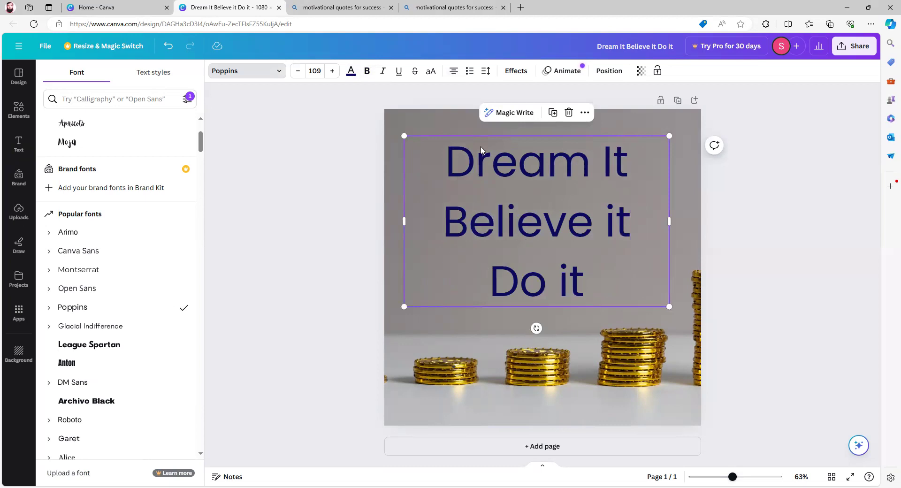
{"action": "left_click", "coordinate": [454, 74]}
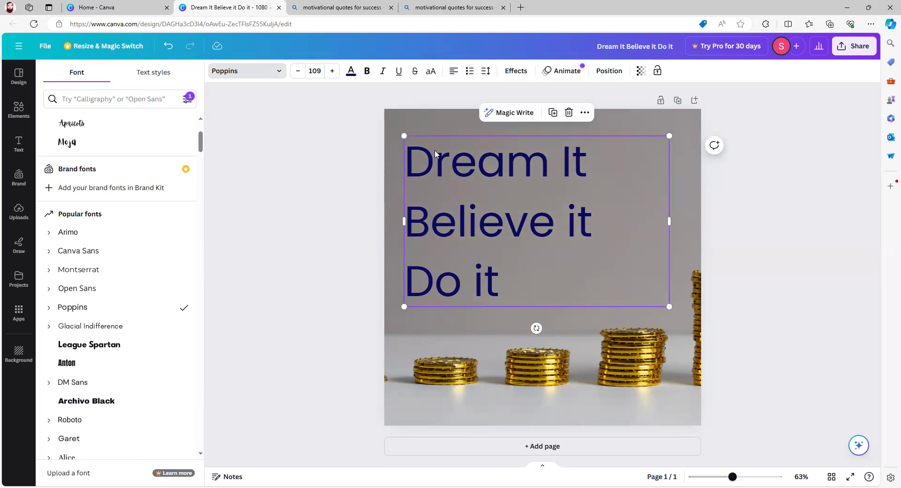
Step: Try bulleted and numbered list formatting on the quote text and remove the list formatting again
{"action": "left_click", "coordinate": [470, 71]}
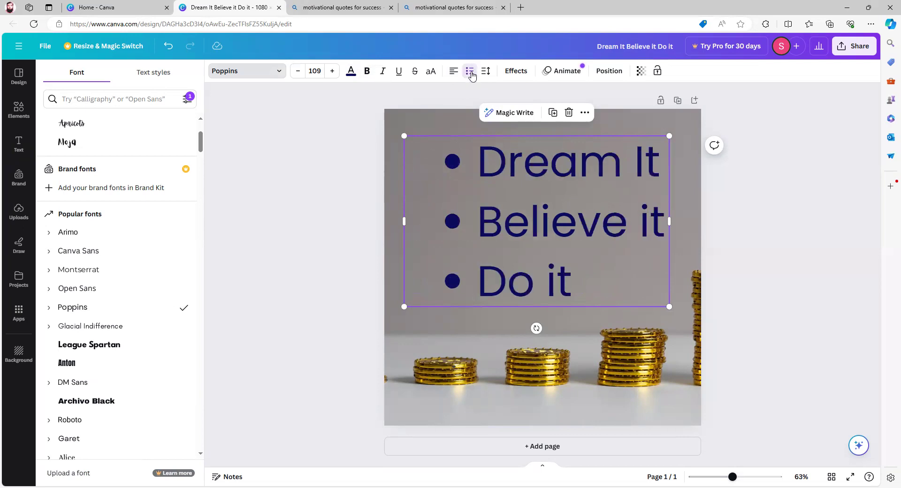
{"action": "left_click", "coordinate": [469, 72]}
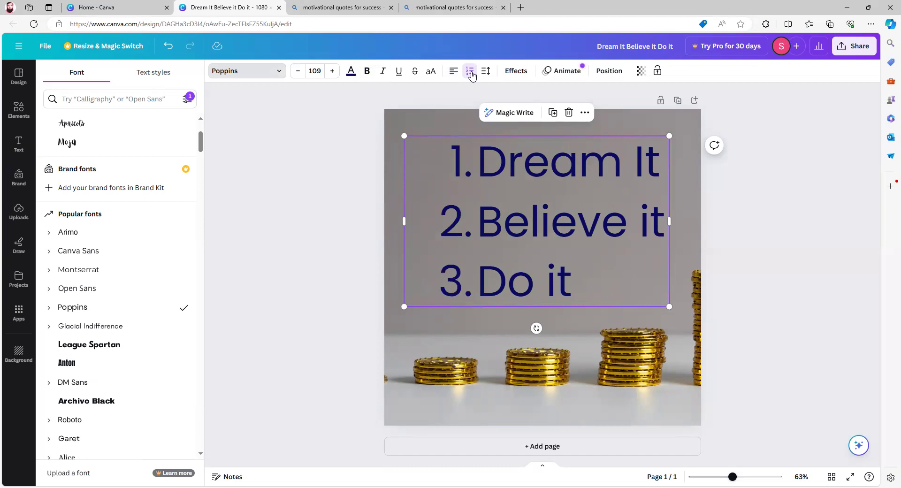
{"action": "left_click", "coordinate": [469, 71]}
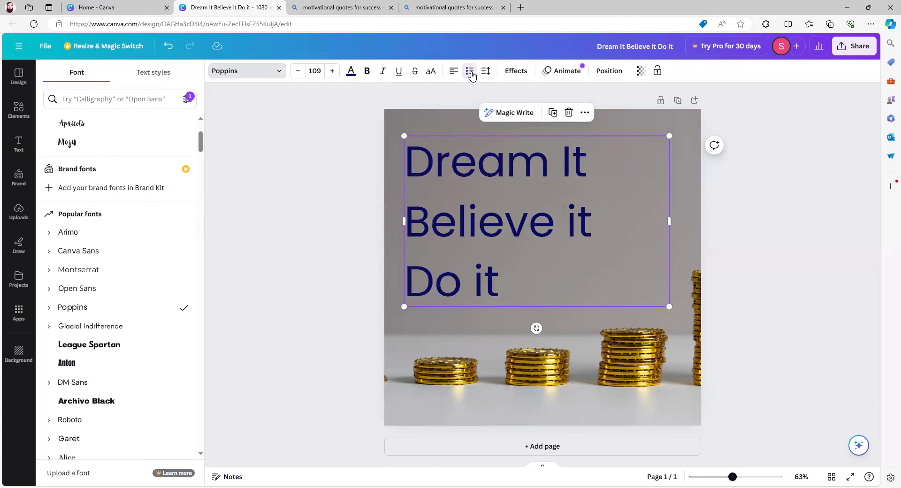
{"action": "left_click", "coordinate": [470, 71]}
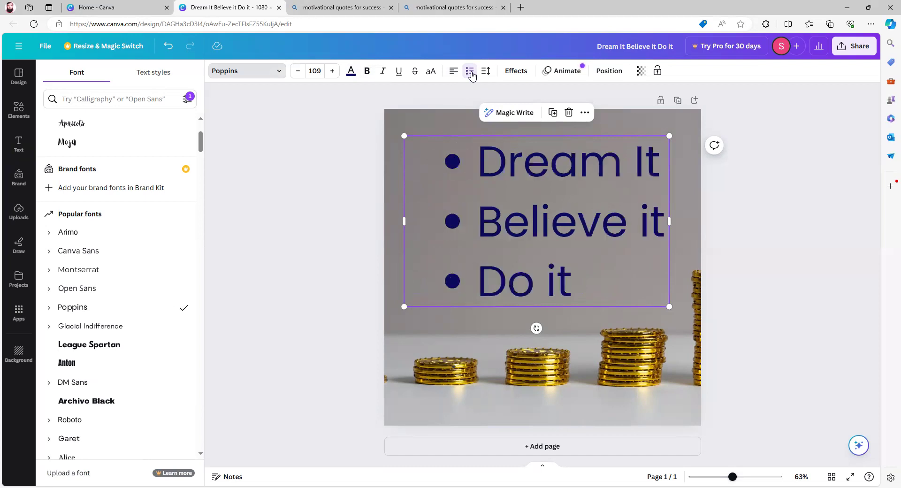
{"action": "left_click", "coordinate": [470, 73]}
{"action": "left_click", "coordinate": [470, 73]}
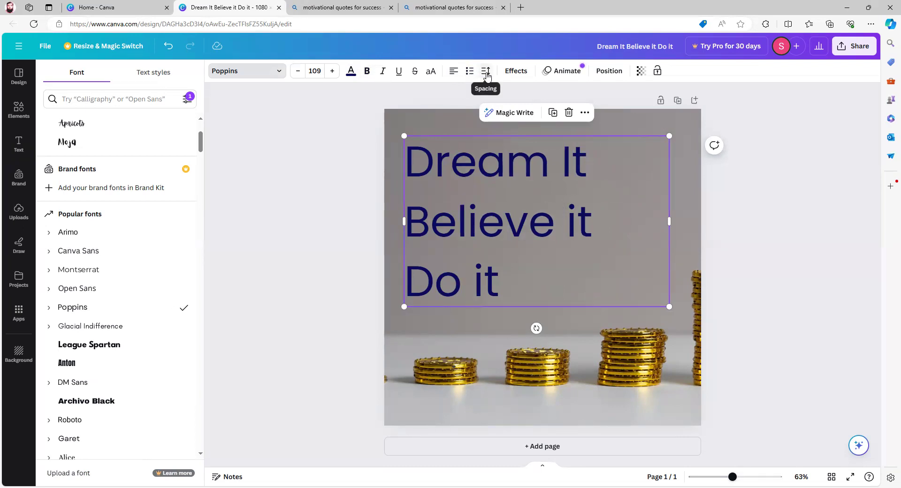
Step: Set the quote text's letter spacing to 10 and its line spacing to 1.32
{"action": "left_click", "coordinate": [486, 74]}
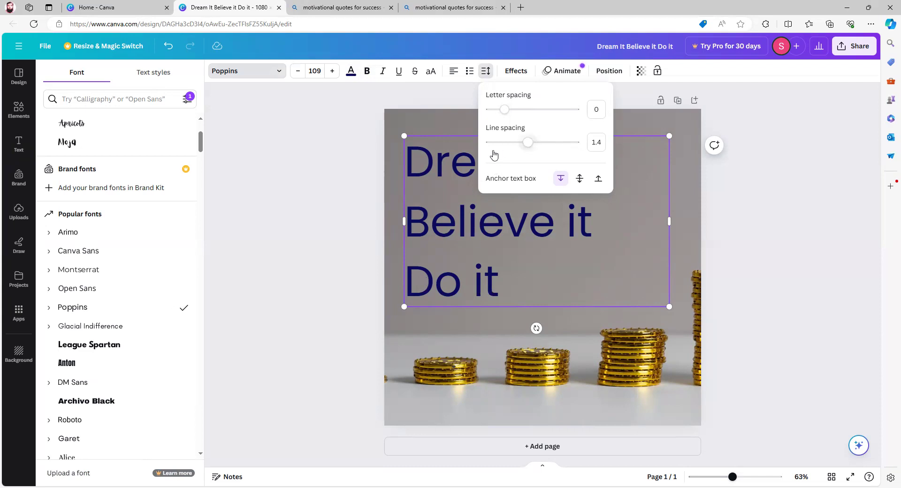
{"action": "left_click_drag", "start_coordinate": [506, 113], "coordinate": [515, 113]}
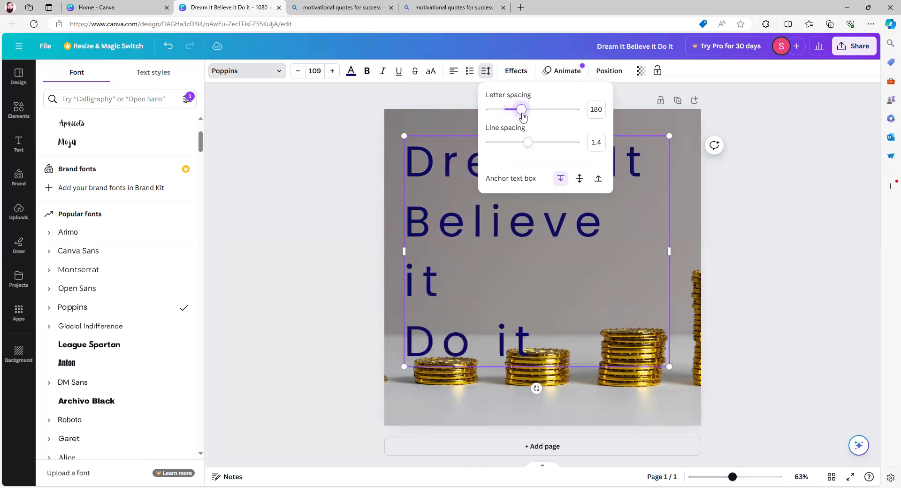
{"action": "mouse_move", "coordinate": [522, 114]}
{"action": "left_mouse_down"}
{"action": "mouse_move", "coordinate": [477, 114]}
{"action": "mouse_move", "coordinate": [506, 115]}
{"action": "left_mouse_up"}
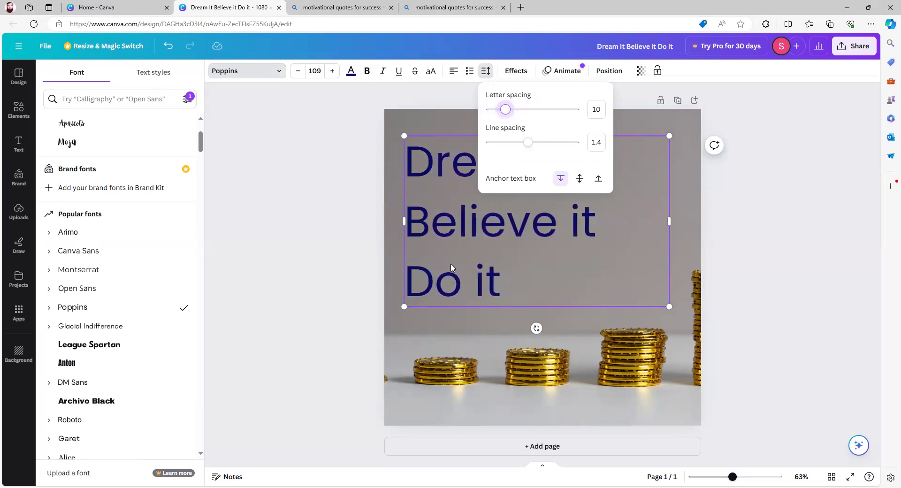
{"action": "left_click", "coordinate": [529, 146]}
{"action": "mouse_move", "coordinate": [529, 145]}
{"action": "left_mouse_down"}
{"action": "mouse_move", "coordinate": [506, 146]}
{"action": "mouse_move", "coordinate": [571, 149]}
{"action": "mouse_move", "coordinate": [509, 151]}
{"action": "mouse_move", "coordinate": [524, 149]}
{"action": "left_mouse_up"}
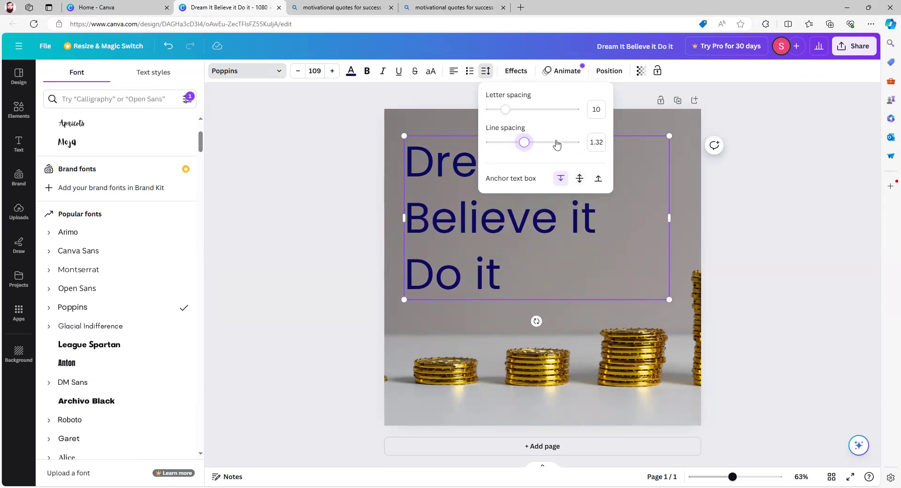
{"action": "left_click", "coordinate": [485, 171]}
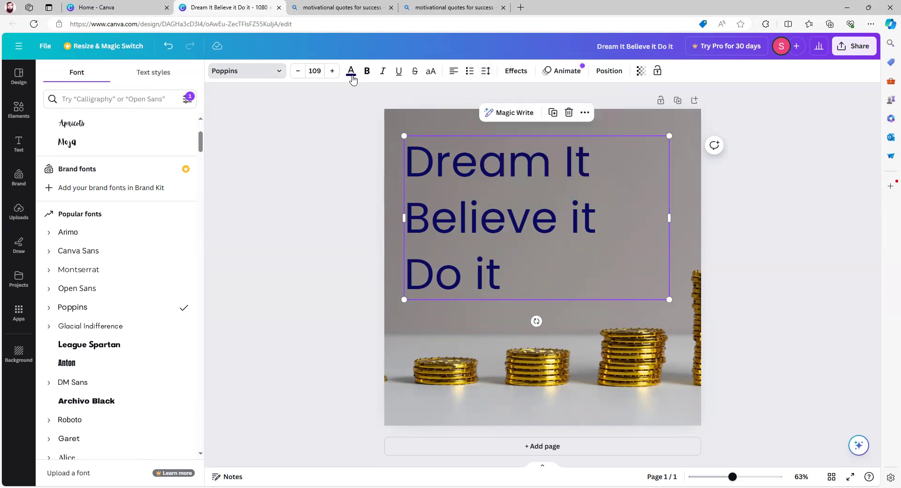
Step: Make the quote text bold and centre-align its lines
{"action": "left_click", "coordinate": [367, 71]}
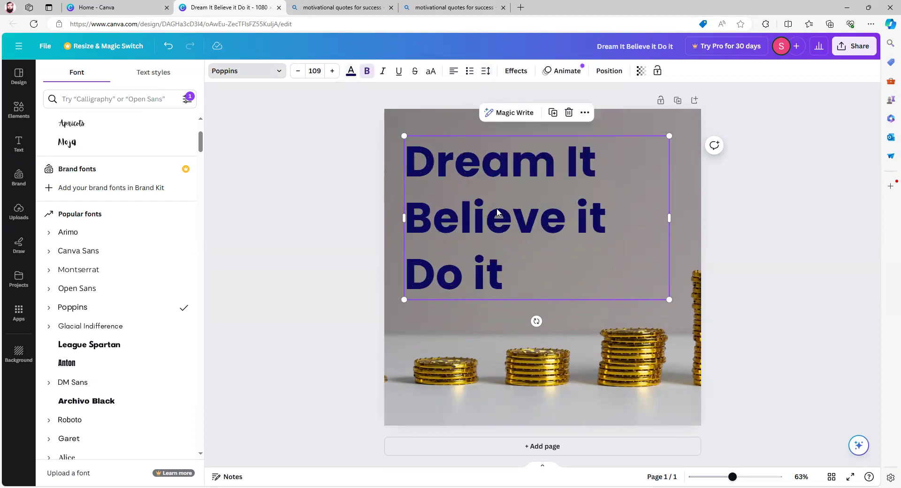
{"action": "left_click", "coordinate": [454, 71]}
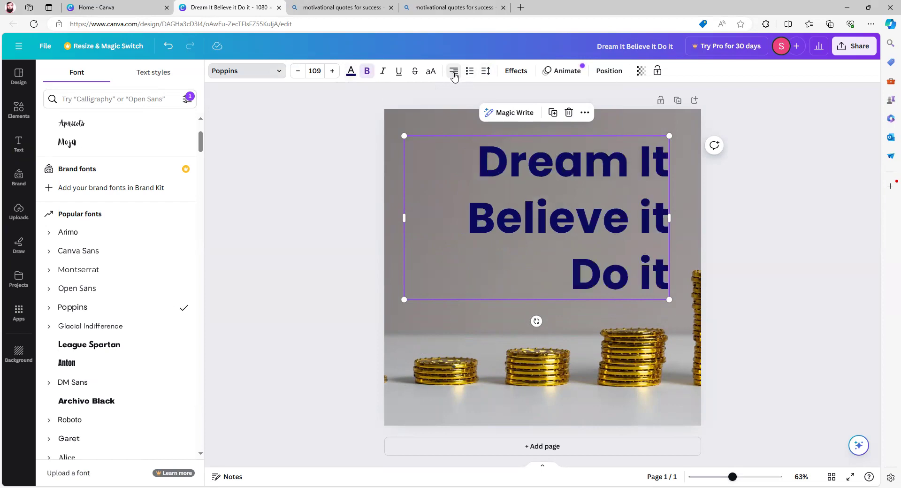
{"action": "left_click", "coordinate": [453, 71]}
Step: Move the quote text box slightly lower over the background photo
{"action": "left_click_drag", "start_coordinate": [563, 226], "coordinate": [563, 231]}
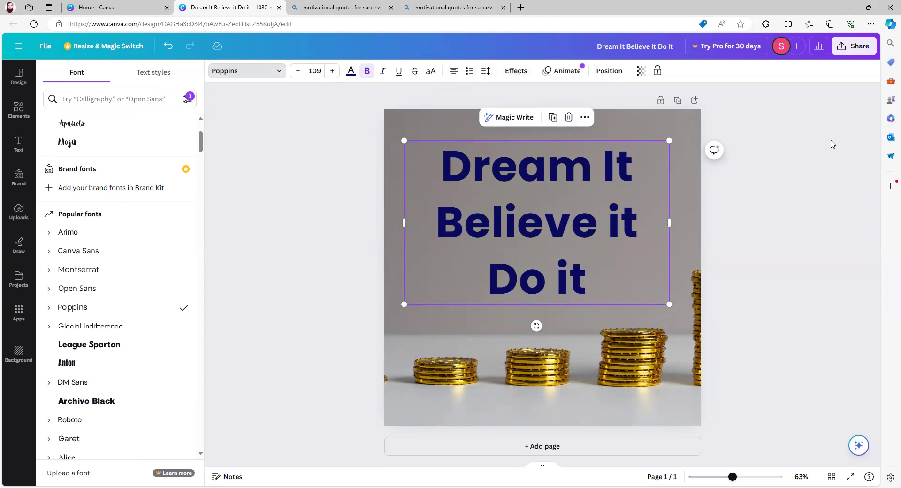
{"action": "mouse_move", "coordinate": [230, 113]}
{"action": "left_mouse_down"}
{"action": "mouse_move", "coordinate": [235, 340]}
{"action": "mouse_move", "coordinate": [154, 398]}
{"action": "mouse_move", "coordinate": [60, 395]}
{"action": "mouse_move", "coordinate": [48, 275]}
{"action": "mouse_move", "coordinate": [51, 99]}
{"action": "left_mouse_up"}
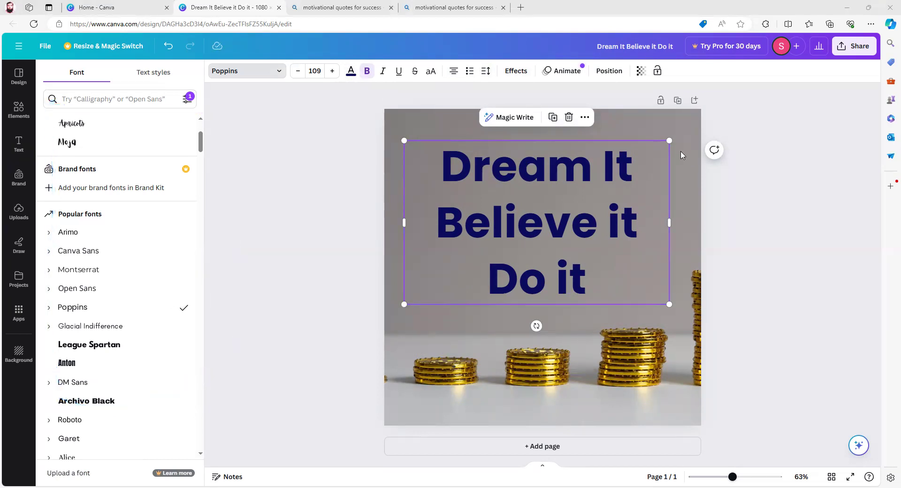
Step: Apply the Shadow text effect to the quote text
{"action": "left_click", "coordinate": [515, 71]}
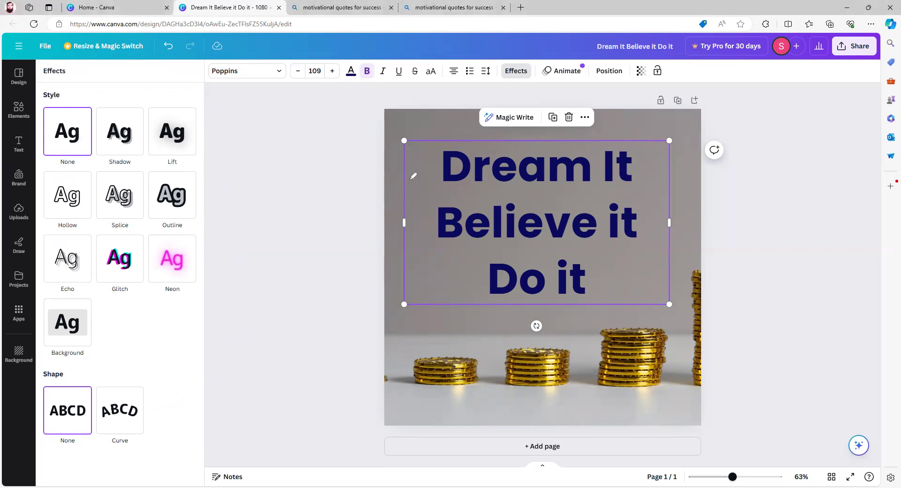
{"action": "mouse_move", "coordinate": [44, 102]}
{"action": "left_mouse_down"}
{"action": "mouse_move", "coordinate": [95, 126]}
{"action": "mouse_move", "coordinate": [87, 154]}
{"action": "mouse_move", "coordinate": [52, 165]}
{"action": "mouse_move", "coordinate": [34, 132]}
{"action": "mouse_move", "coordinate": [43, 99]}
{"action": "left_mouse_up"}
{"action": "mouse_move", "coordinate": [37, 274]}
{"action": "left_mouse_down"}
{"action": "mouse_move", "coordinate": [219, 302]}
{"action": "mouse_move", "coordinate": [205, 377]}
{"action": "mouse_move", "coordinate": [86, 390]}
{"action": "mouse_move", "coordinate": [31, 376]}
{"action": "mouse_move", "coordinate": [42, 267]}
{"action": "left_mouse_up"}
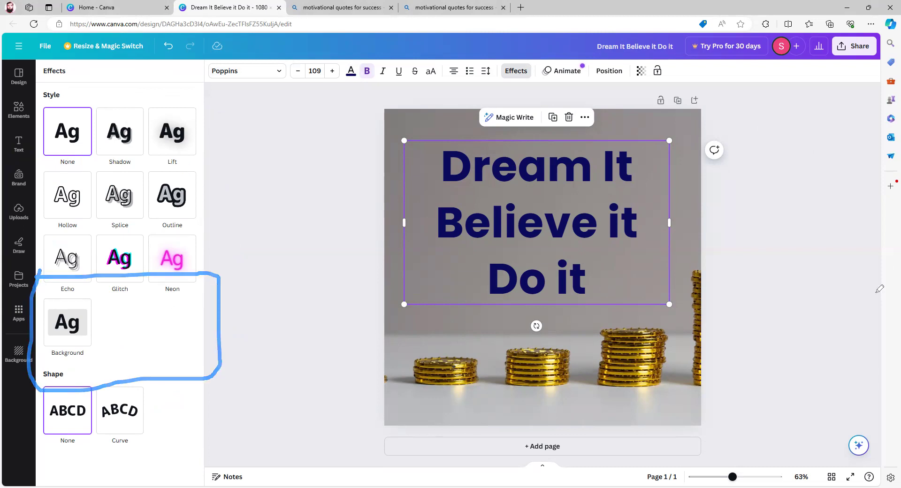
{"action": "left_click", "coordinate": [123, 133]}
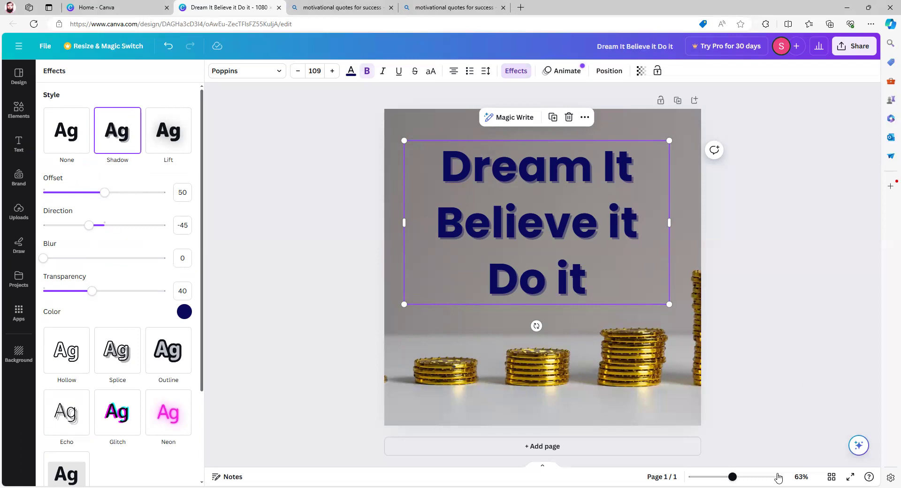
{"action": "mouse_move", "coordinate": [643, 453]}
{"action": "left_mouse_down"}
{"action": "mouse_move", "coordinate": [857, 454]}
{"action": "mouse_move", "coordinate": [856, 484]}
{"action": "mouse_move", "coordinate": [789, 487]}
{"action": "left_mouse_up"}
{"action": "mouse_move", "coordinate": [670, 480]}
{"action": "left_mouse_down"}
{"action": "mouse_move", "coordinate": [643, 480]}
{"action": "mouse_move", "coordinate": [652, 451]}
{"action": "left_mouse_up"}
{"action": "mouse_move", "coordinate": [725, 421]}
{"action": "left_mouse_down"}
{"action": "mouse_move", "coordinate": [727, 450]}
{"action": "mouse_move", "coordinate": [741, 462]}
{"action": "mouse_move", "coordinate": [742, 425]}
{"action": "left_mouse_up"}
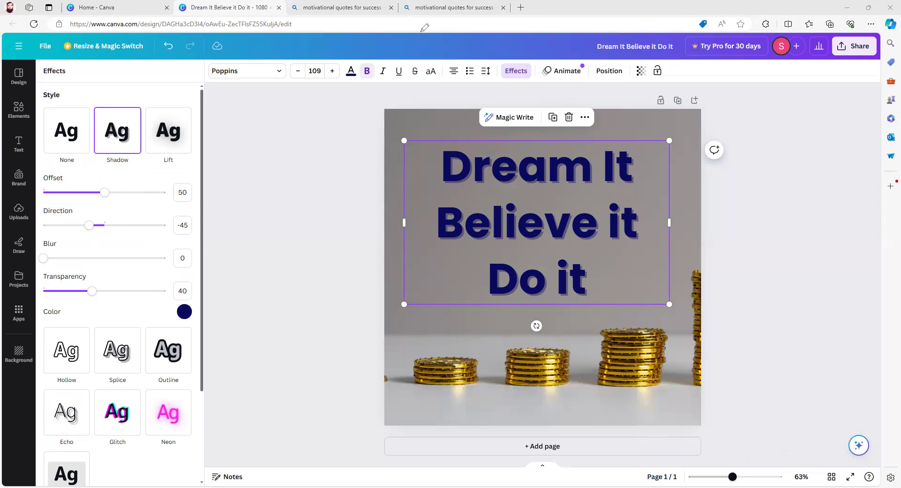
{"action": "left_click", "coordinate": [285, 34]}
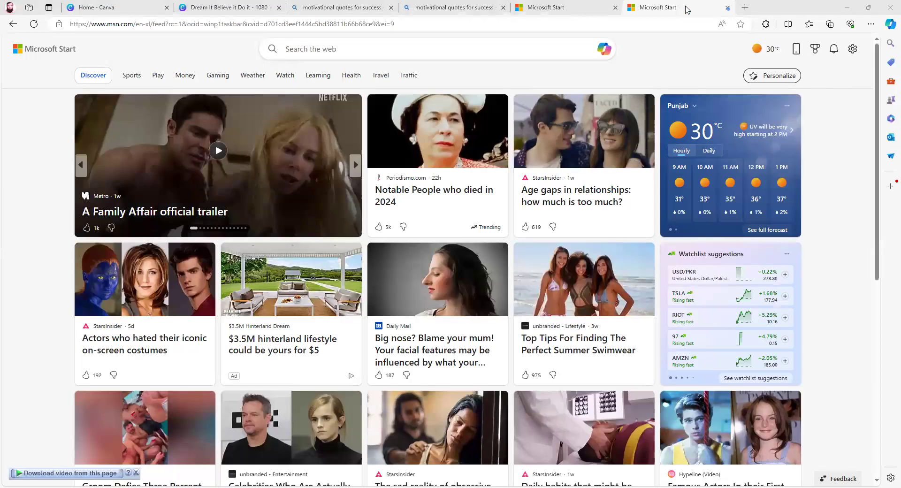
{"action": "left_click", "coordinate": [615, 6]}
{"action": "left_click", "coordinate": [454, 7]}
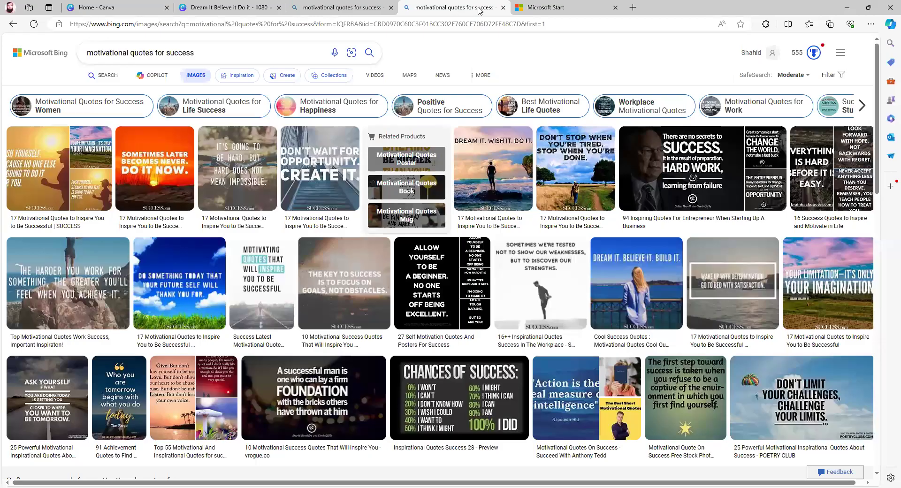
{"action": "left_click", "coordinate": [228, 8]}
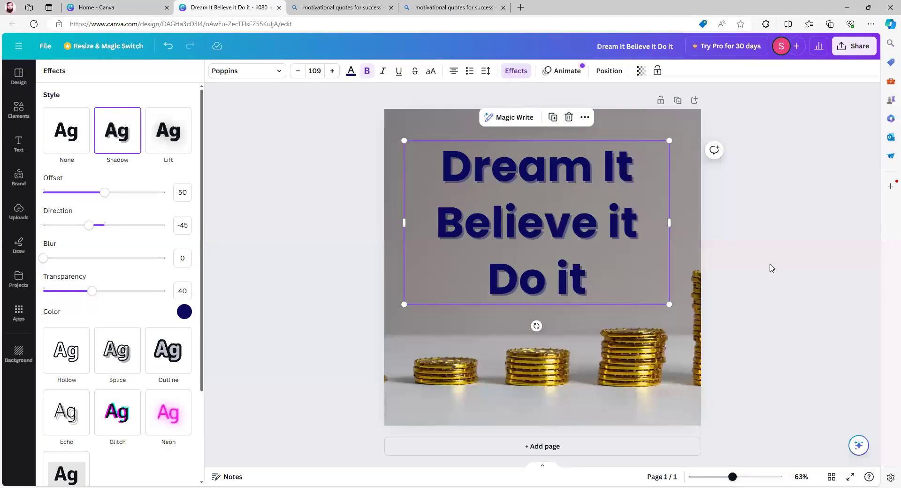
Step: Change the color of the quote text's shadow to light turquoise from the default solid colors
{"action": "left_click_drag", "start_coordinate": [733, 477], "coordinate": [753, 477]}
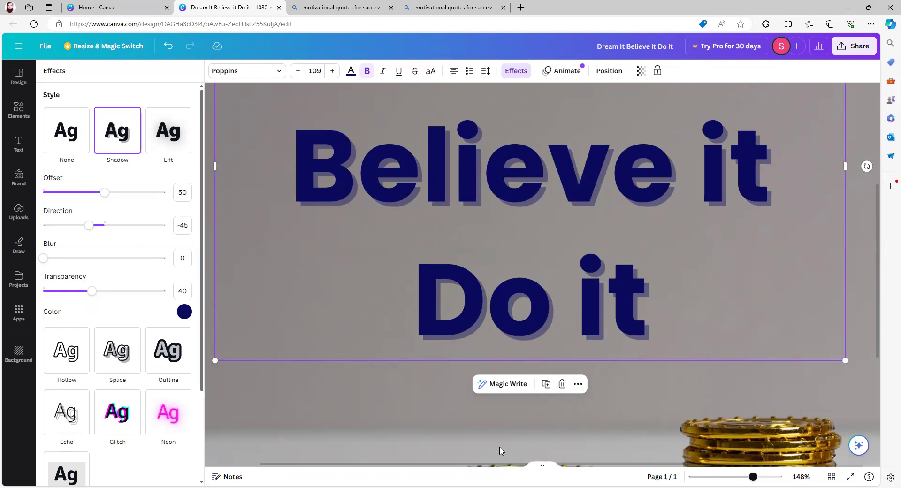
{"action": "left_click", "coordinate": [183, 312]}
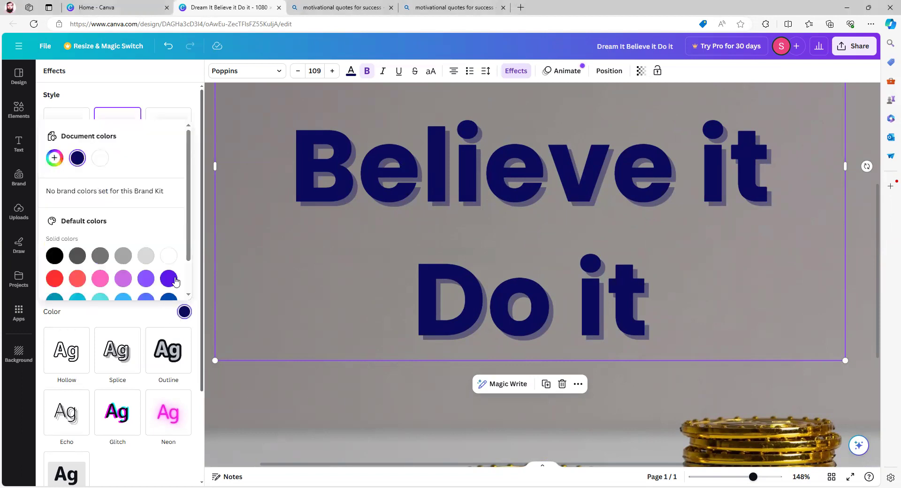
{"action": "scroll", "coordinate": [187, 252], "scroll_direction": "down", "scroll_amount": 1}
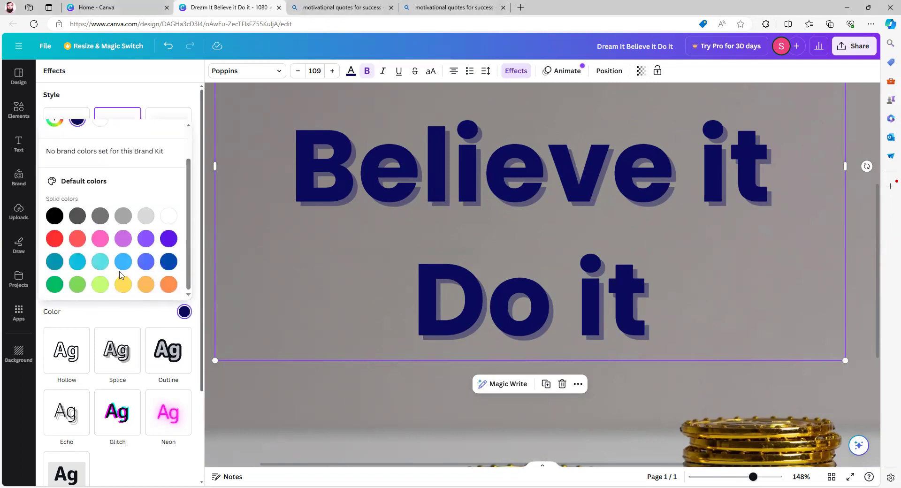
{"action": "left_click", "coordinate": [97, 264]}
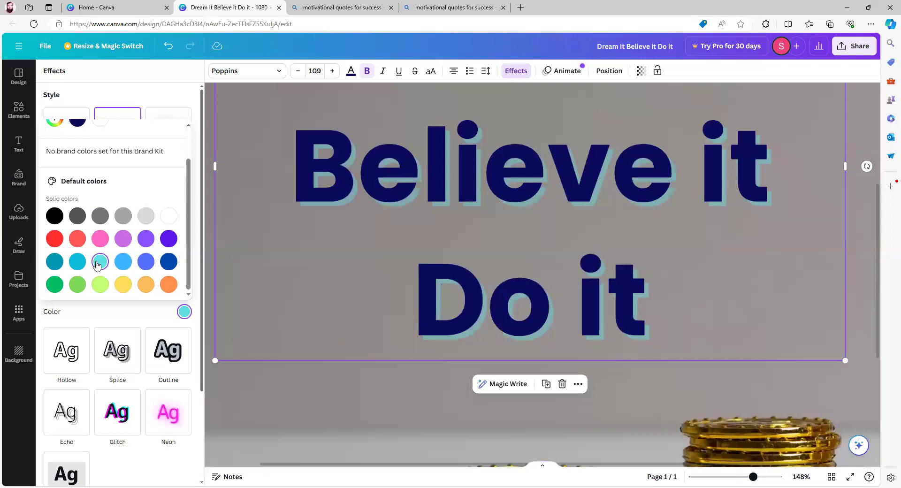
Step: Try several default solid colors for the quote text's shadow and set it to dark blue
{"action": "left_click", "coordinate": [78, 284]}
{"action": "left_click", "coordinate": [168, 284]}
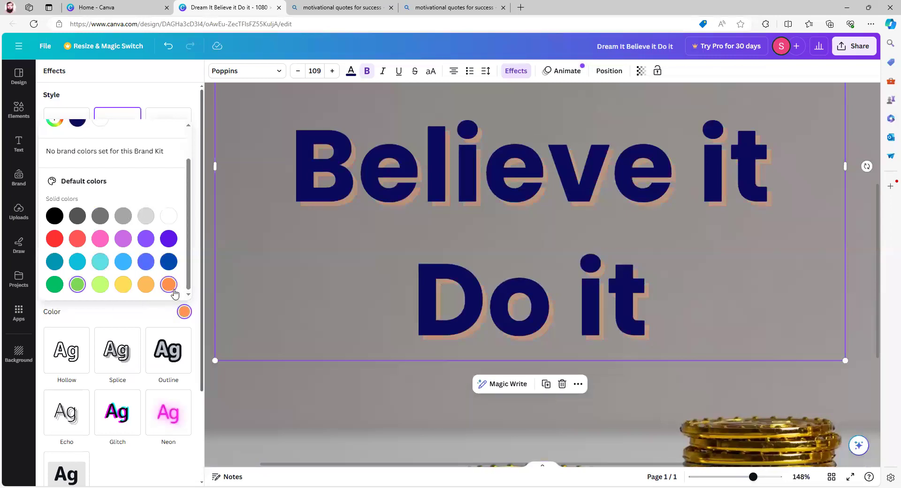
{"action": "left_click", "coordinate": [54, 238]}
{"action": "left_click", "coordinate": [76, 263]}
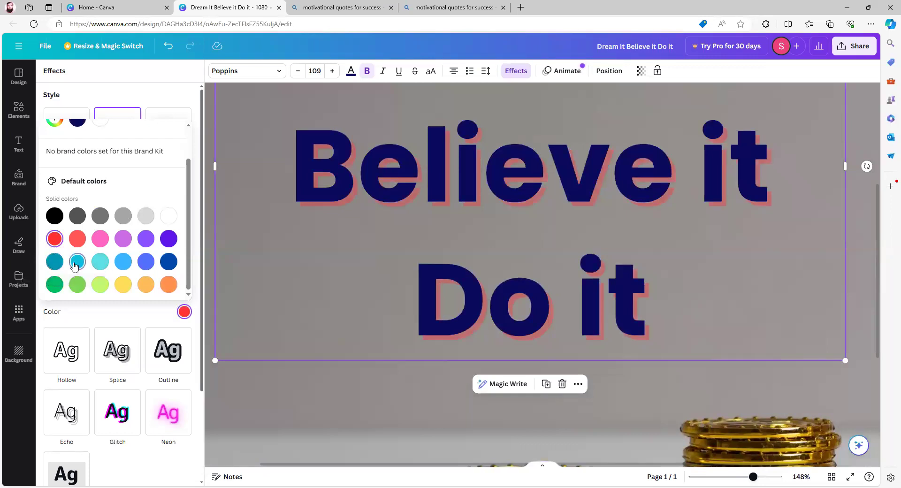
{"action": "left_click", "coordinate": [100, 261]}
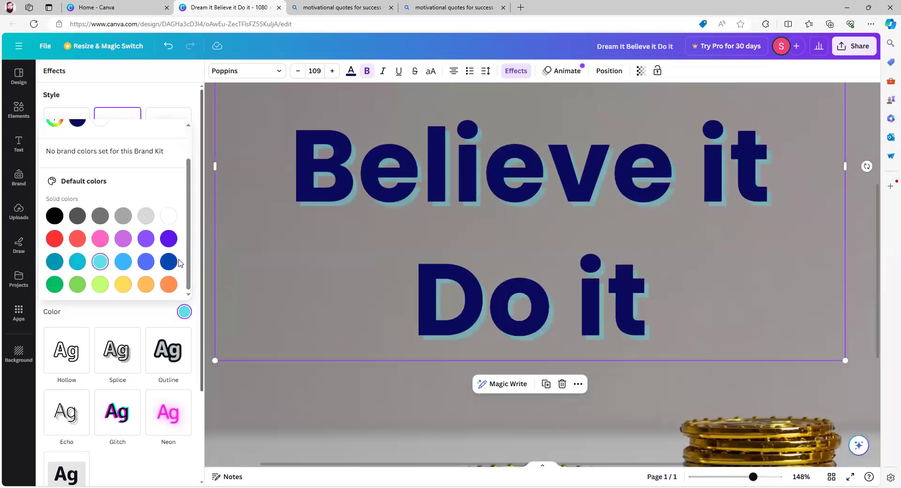
{"action": "left_click", "coordinate": [169, 261]}
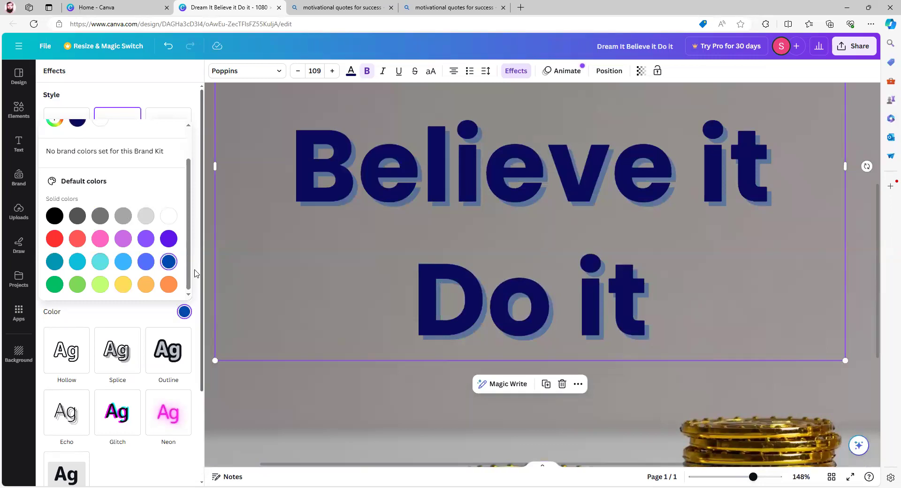
{"action": "left_click", "coordinate": [274, 300]}
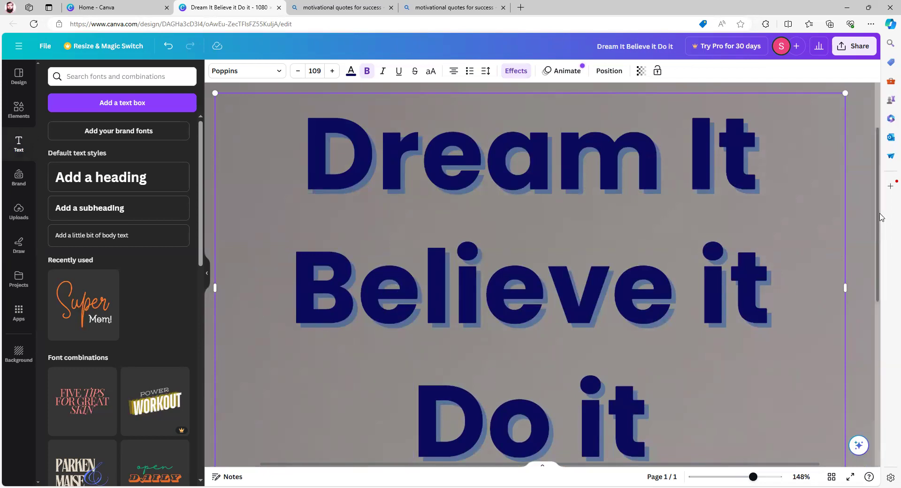
{"action": "left_click", "coordinate": [870, 100]}
{"action": "left_click", "coordinate": [697, 148]}
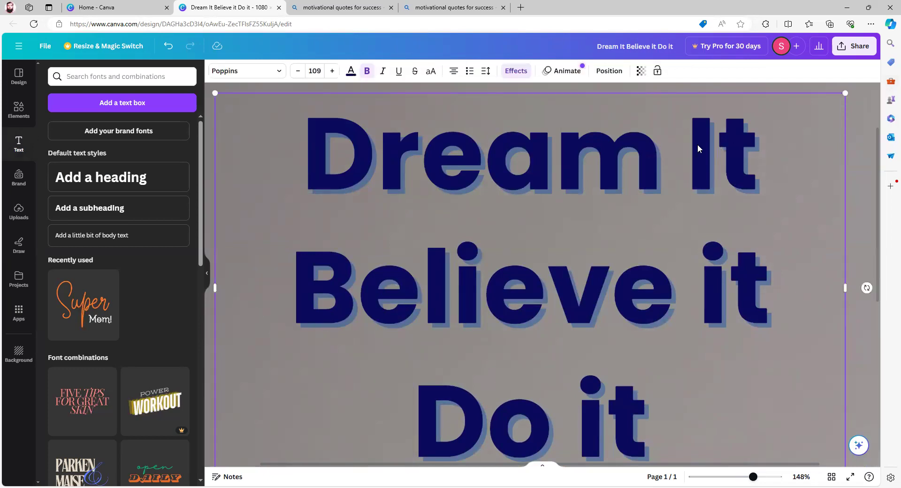
Step: Set the quote text shadow's offset to 39 and its direction to -77
{"action": "left_click", "coordinate": [516, 70]}
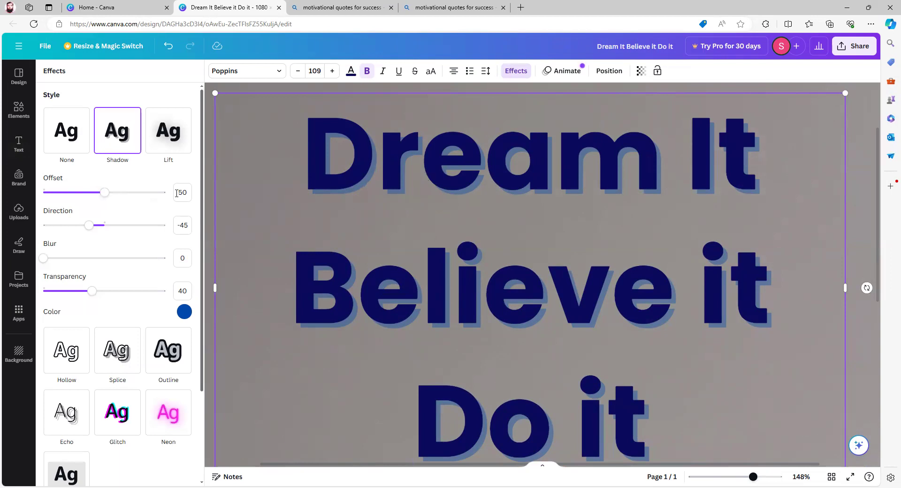
{"action": "mouse_move", "coordinate": [105, 196]}
{"action": "left_mouse_down"}
{"action": "mouse_move", "coordinate": [181, 209]}
{"action": "mouse_move", "coordinate": [25, 203]}
{"action": "mouse_move", "coordinate": [93, 199]}
{"action": "left_mouse_up"}
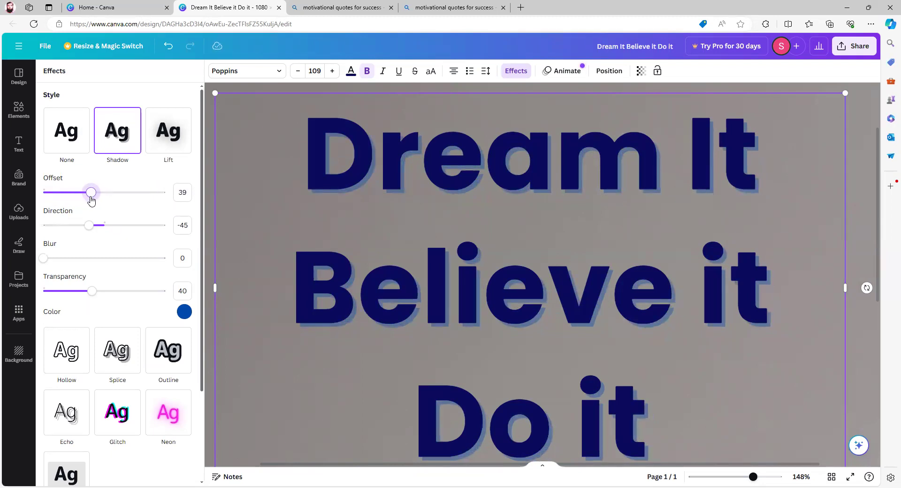
{"action": "left_click_drag", "start_coordinate": [91, 227], "coordinate": [130, 233]}
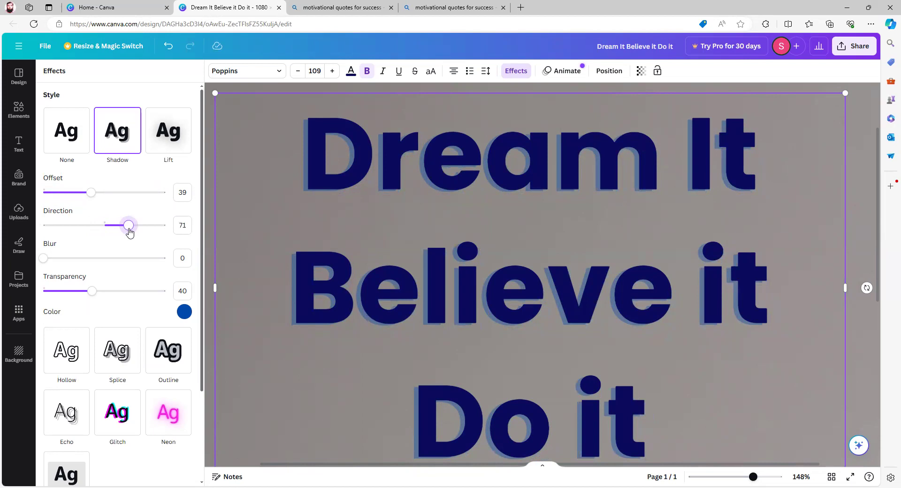
{"action": "left_click_drag", "start_coordinate": [130, 232], "coordinate": [166, 235]}
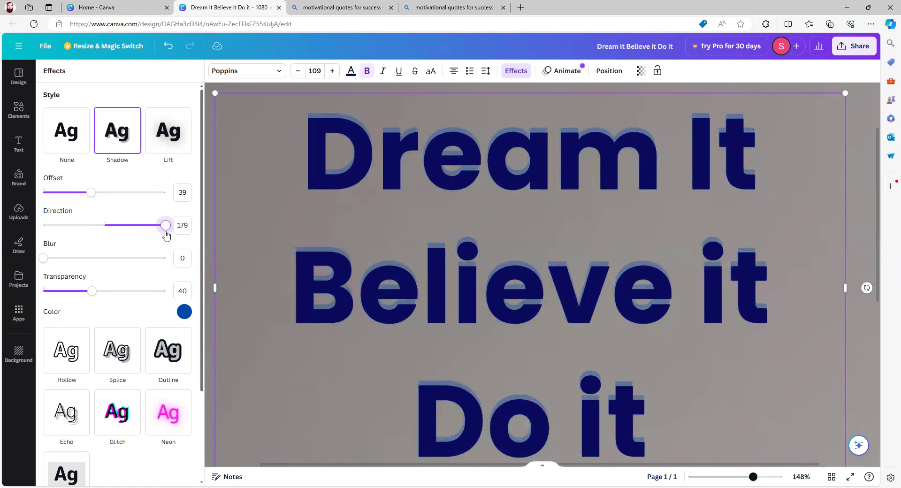
{"action": "left_click_drag", "start_coordinate": [167, 235], "coordinate": [123, 235]}
{"action": "left_click_drag", "start_coordinate": [95, 236], "coordinate": [79, 249]}
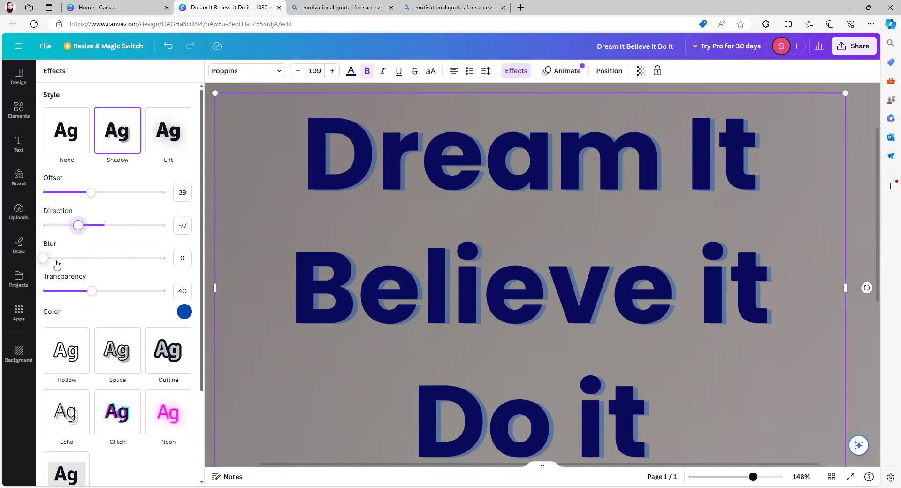
Step: Try a blur of 24 on the text shadow, return it to 0, and set the shadow's transparency to 100
{"action": "left_click_drag", "start_coordinate": [42, 259], "coordinate": [73, 265]}
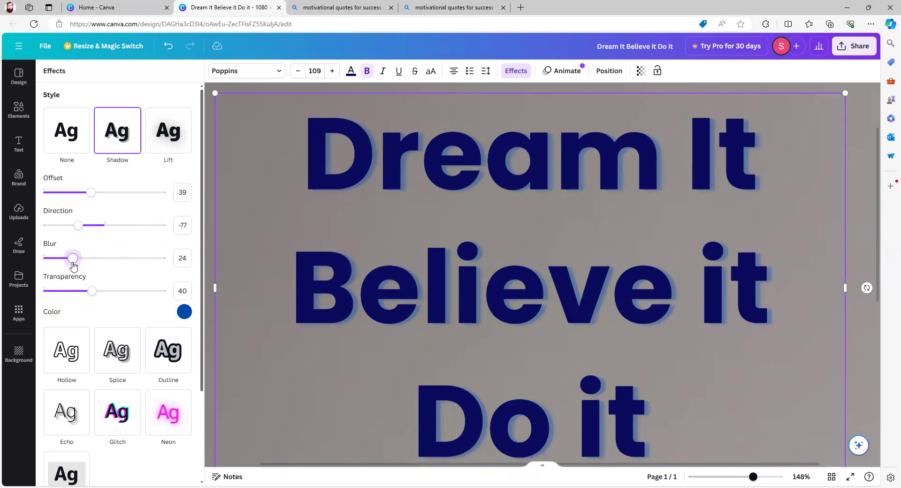
{"action": "left_click_drag", "start_coordinate": [74, 265], "coordinate": [36, 265]}
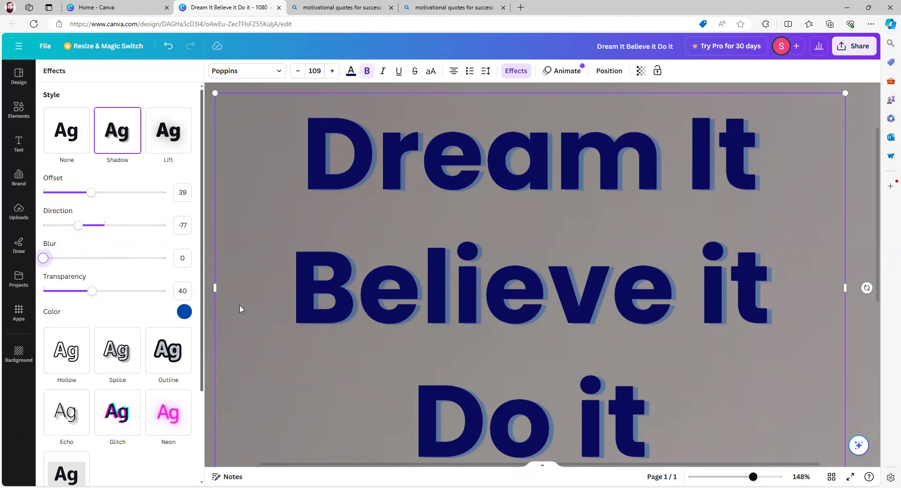
{"action": "left_click_drag", "start_coordinate": [92, 291], "coordinate": [169, 296]}
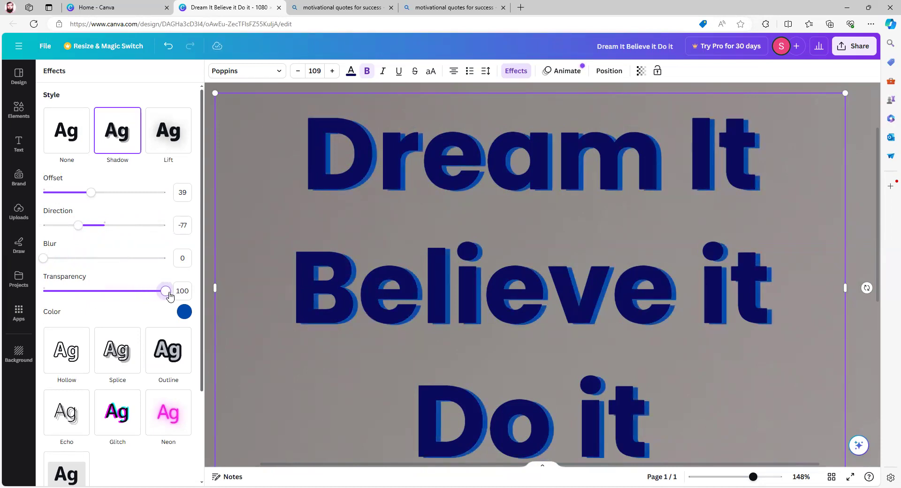
Step: Change the quote text's shadow color to black from the default solid colors
{"action": "left_click", "coordinate": [184, 311]}
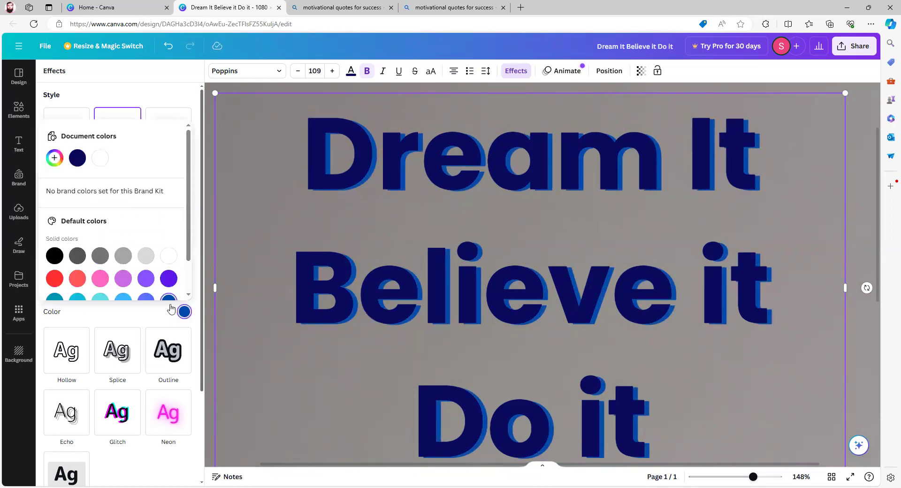
{"action": "left_click", "coordinate": [55, 256]}
{"action": "left_click", "coordinate": [224, 248]}
{"action": "left_click", "coordinate": [225, 248]}
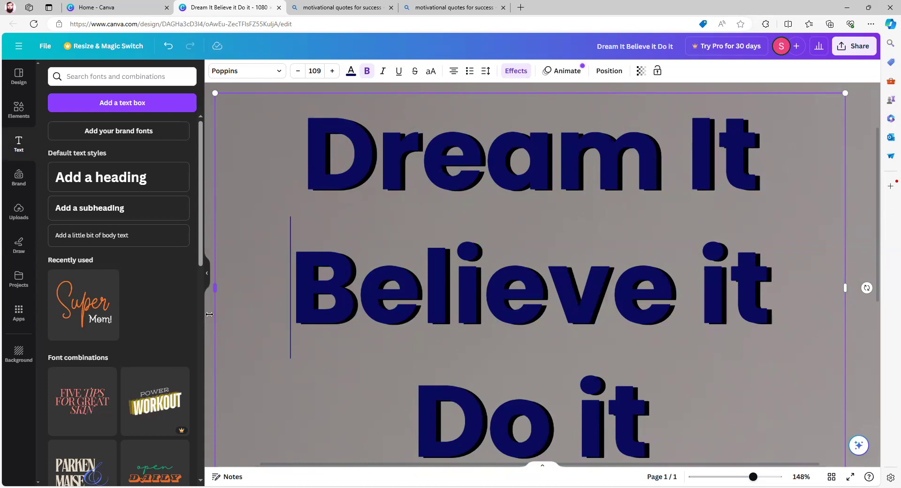
{"action": "left_click", "coordinate": [326, 310]}
{"action": "left_click", "coordinate": [857, 122]}
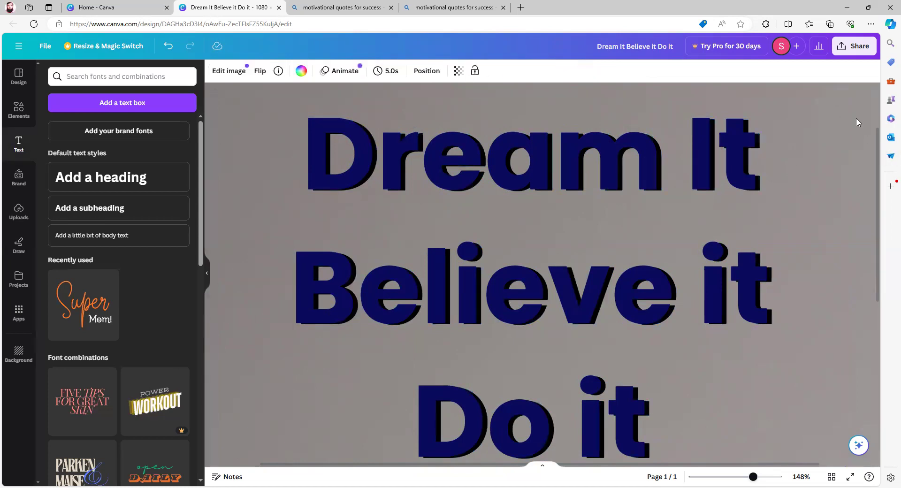
{"action": "left_click", "coordinate": [821, 112]}
Step: Refine the black text shadow with offset 24, direction -94 and transparency 90
{"action": "left_click", "coordinate": [516, 70]}
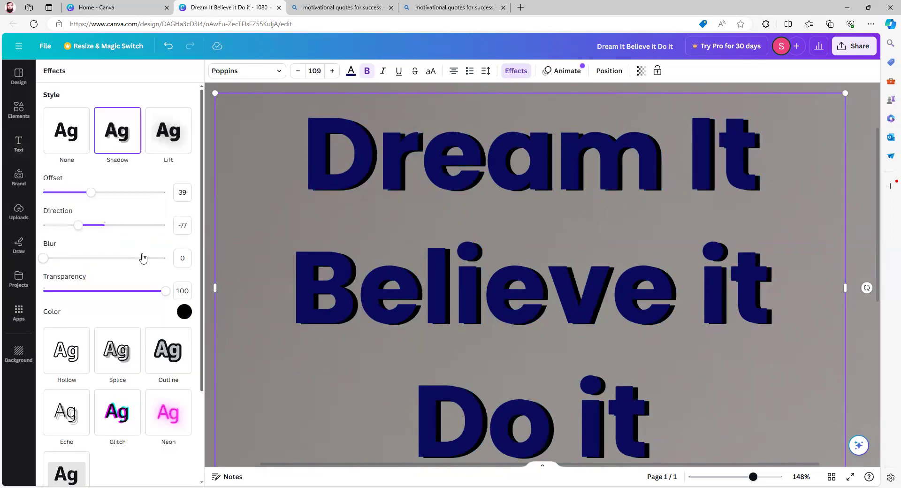
{"action": "left_click_drag", "start_coordinate": [166, 297], "coordinate": [119, 292]}
{"action": "mouse_move", "coordinate": [79, 229]}
{"action": "left_mouse_down"}
{"action": "mouse_move", "coordinate": [89, 229]}
{"action": "mouse_move", "coordinate": [73, 235]}
{"action": "left_mouse_up"}
{"action": "left_click_drag", "start_coordinate": [91, 193], "coordinate": [73, 197]}
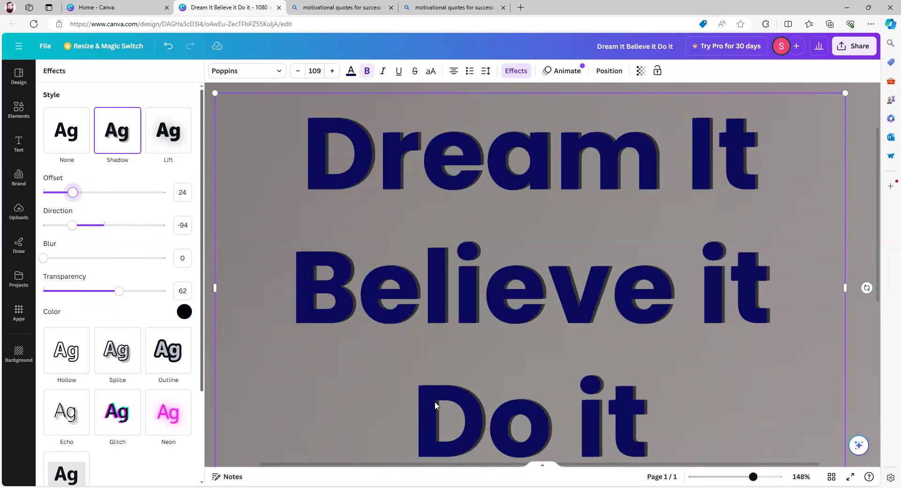
{"action": "left_click_drag", "start_coordinate": [119, 292], "coordinate": [155, 296]}
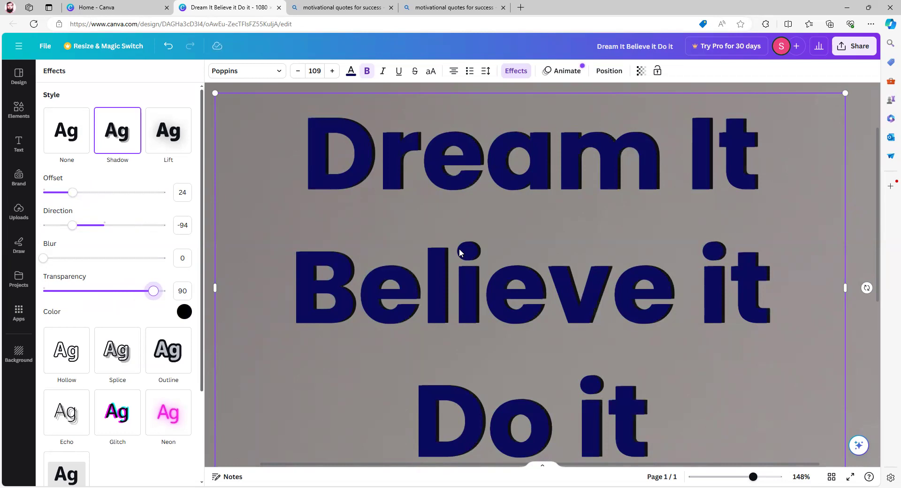
Step: Replace the text shadow with the Lift effect at intensity 48, and try the Hollow effect on the quote
{"action": "left_click", "coordinate": [76, 131]}
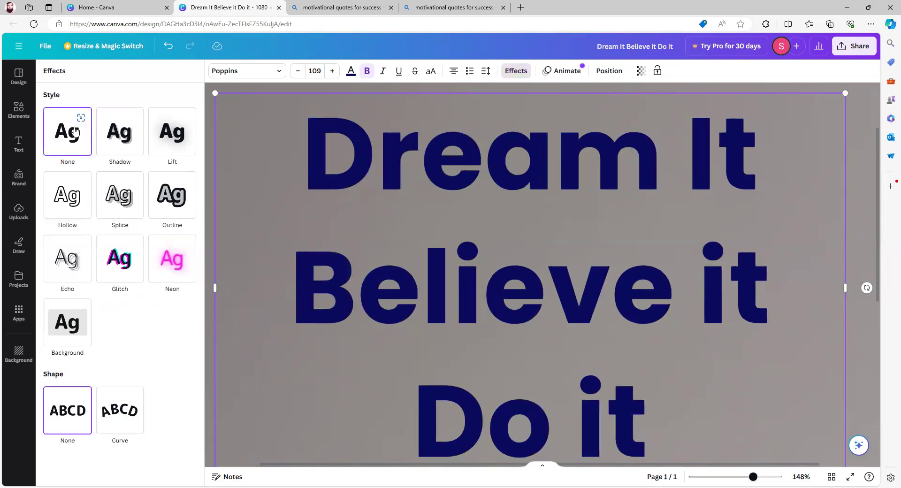
{"action": "left_click", "coordinate": [179, 146]}
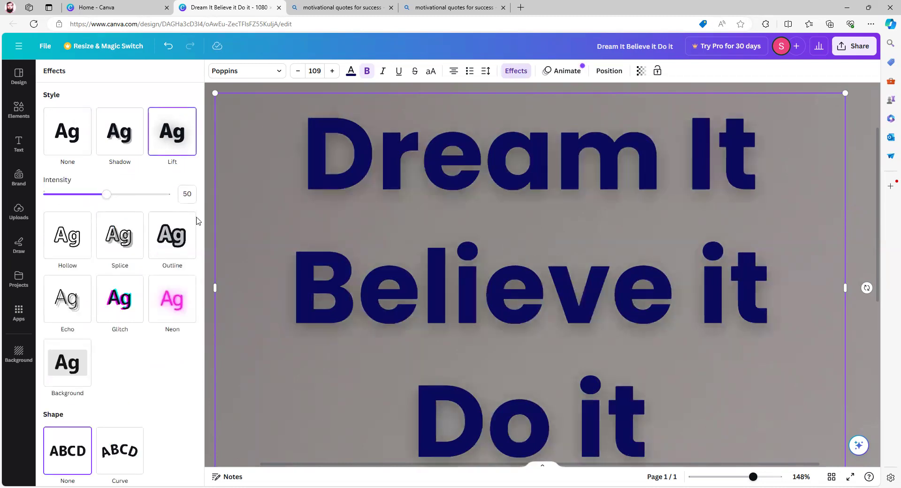
{"action": "mouse_move", "coordinate": [108, 193]}
{"action": "left_mouse_down"}
{"action": "mouse_move", "coordinate": [181, 199]}
{"action": "mouse_move", "coordinate": [104, 194]}
{"action": "left_mouse_up"}
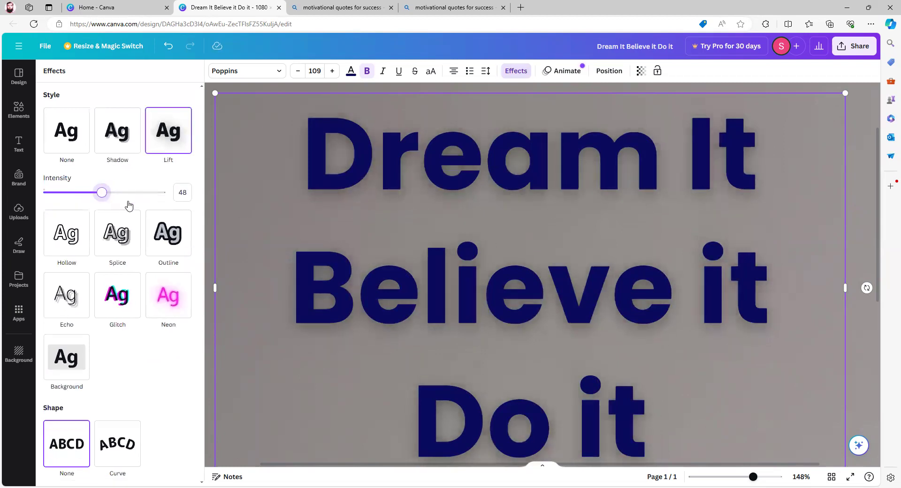
{"action": "left_click", "coordinate": [76, 246]}
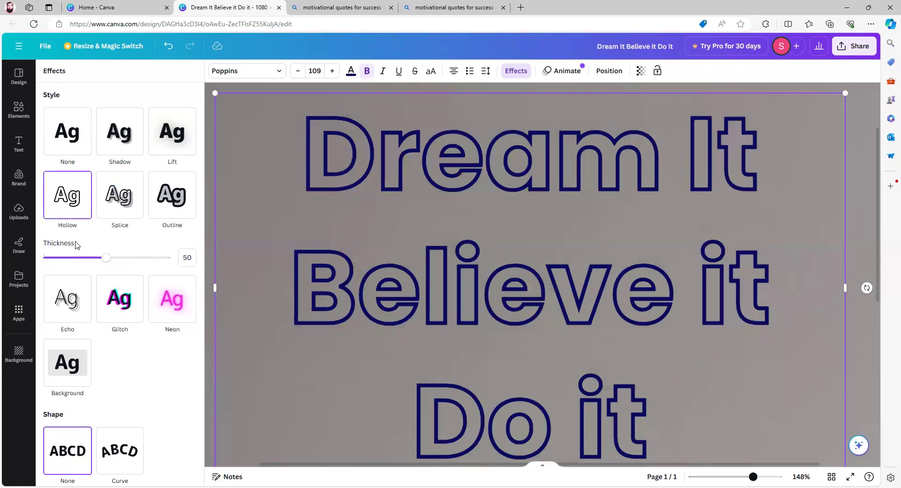
Step: Try the Splice effect on the quote text with thickness 39, offset 11 and direction -3
{"action": "left_click", "coordinate": [125, 206]}
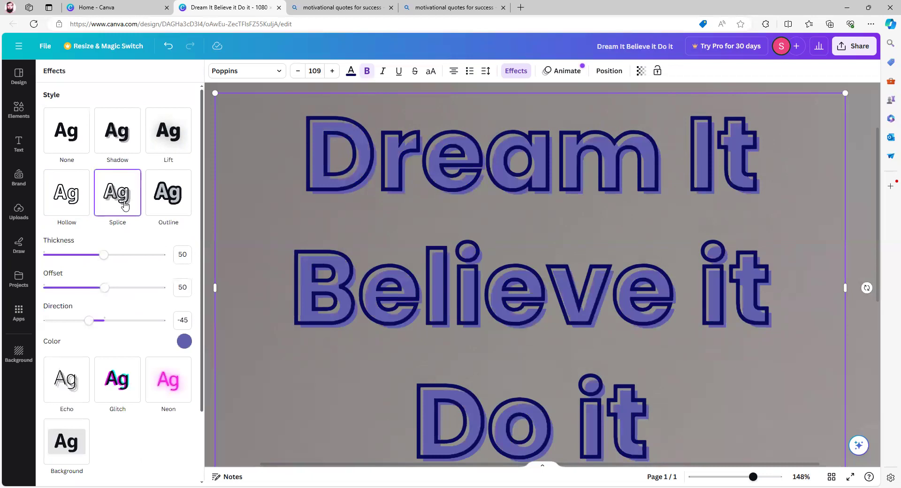
{"action": "mouse_move", "coordinate": [105, 257]}
{"action": "left_mouse_down"}
{"action": "mouse_move", "coordinate": [123, 259]}
{"action": "mouse_move", "coordinate": [74, 256]}
{"action": "mouse_move", "coordinate": [133, 262]}
{"action": "mouse_move", "coordinate": [94, 258]}
{"action": "left_mouse_up"}
{"action": "left_click_drag", "start_coordinate": [105, 287], "coordinate": [59, 288]}
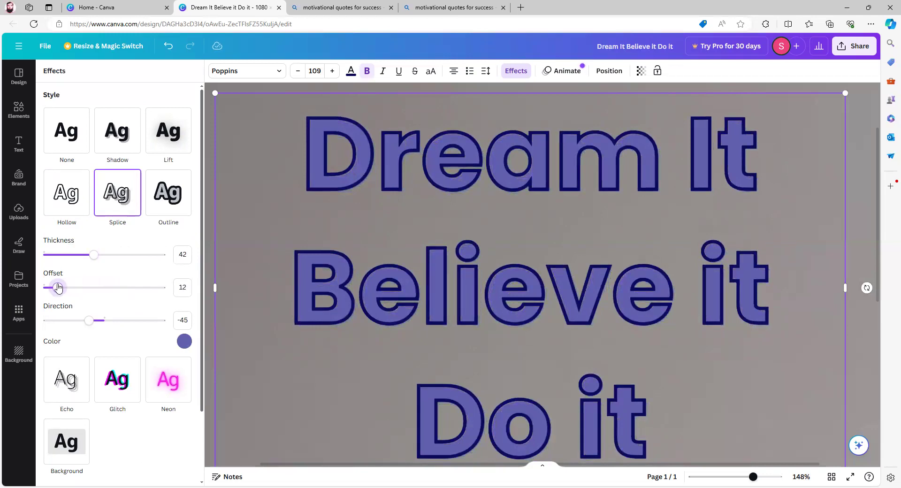
{"action": "left_click_drag", "start_coordinate": [89, 321], "coordinate": [116, 321]}
{"action": "left_click_drag", "start_coordinate": [58, 288], "coordinate": [147, 287]}
{"action": "mouse_move", "coordinate": [119, 321]}
{"action": "left_mouse_down"}
{"action": "mouse_move", "coordinate": [178, 319]}
{"action": "mouse_move", "coordinate": [43, 319]}
{"action": "mouse_move", "coordinate": [117, 322]}
{"action": "mouse_move", "coordinate": [63, 321]}
{"action": "mouse_move", "coordinate": [104, 320]}
{"action": "left_mouse_up"}
{"action": "left_click_drag", "start_coordinate": [143, 287], "coordinate": [57, 288]}
{"action": "mouse_move", "coordinate": [94, 254]}
{"action": "left_mouse_down"}
{"action": "mouse_move", "coordinate": [123, 256]}
{"action": "mouse_move", "coordinate": [90, 256]}
{"action": "left_mouse_up"}
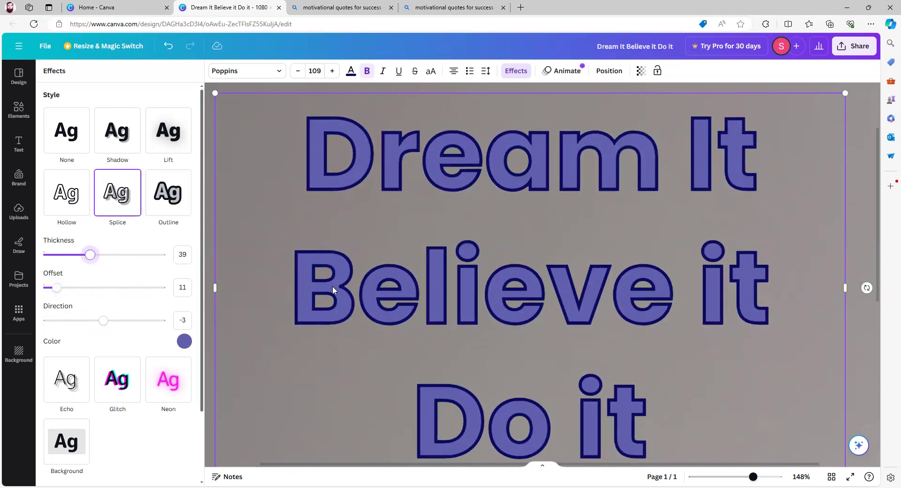
Step: Apply the Outline effect to the quote text and set the outline color to light gray after trying purple and coral
{"action": "left_click", "coordinate": [171, 210]}
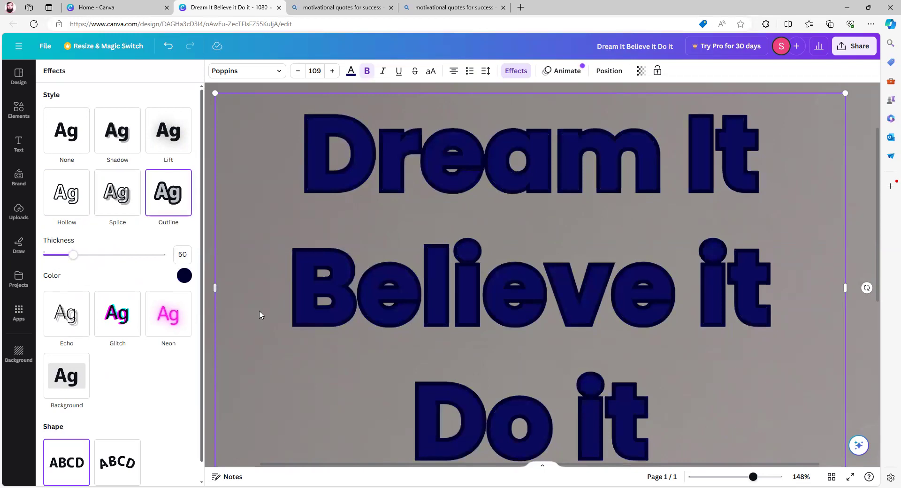
{"action": "left_click", "coordinate": [184, 276]}
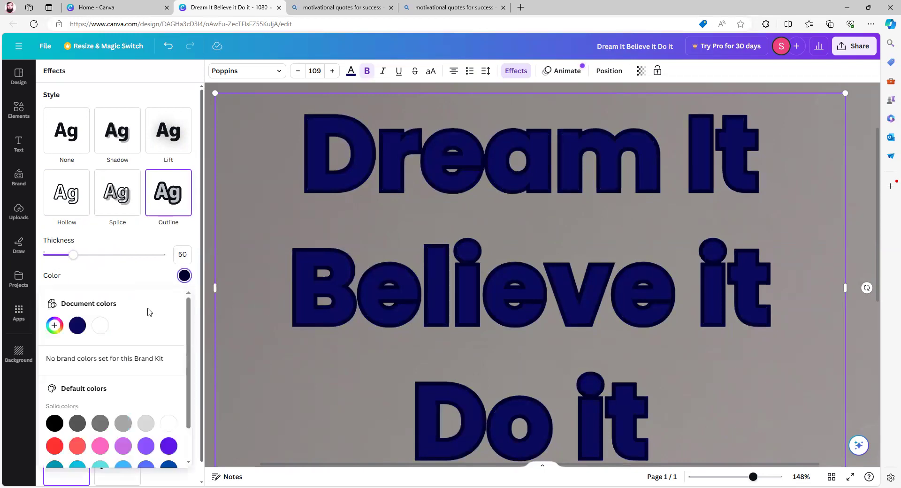
{"action": "left_click", "coordinate": [146, 423]}
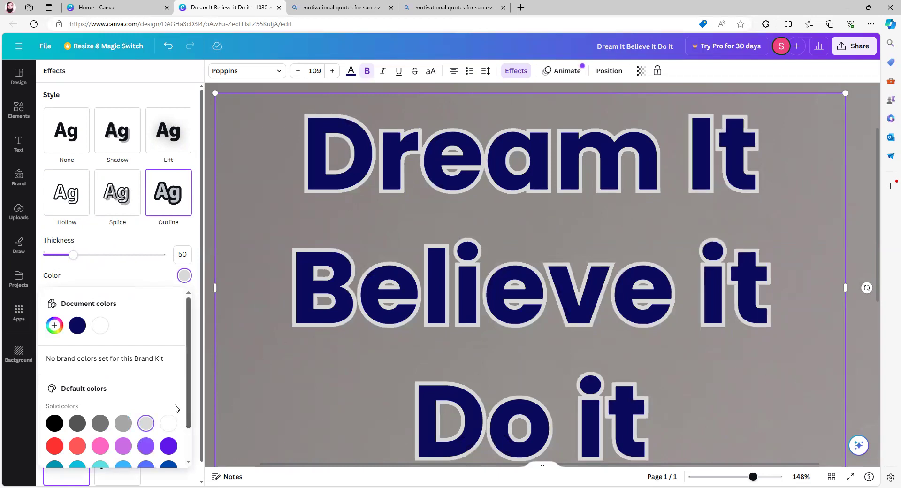
{"action": "scroll", "coordinate": [158, 345], "scroll_direction": "down", "scroll_amount": 1}
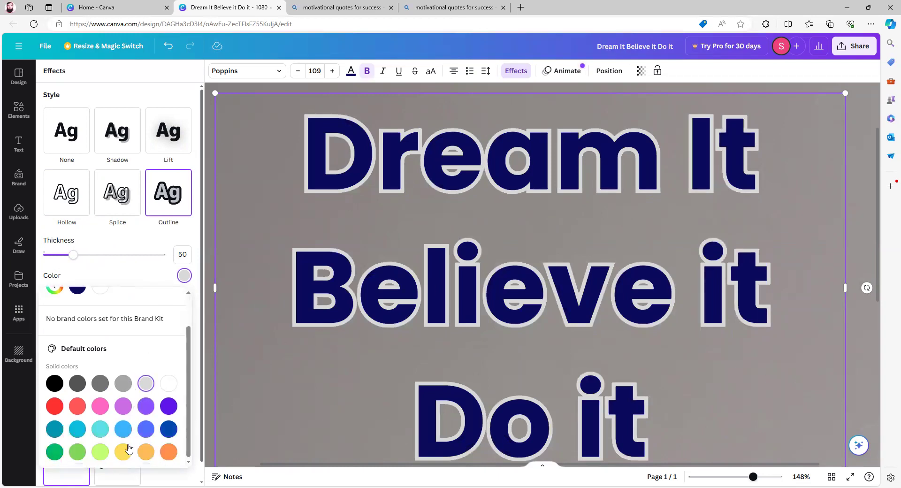
{"action": "left_click", "coordinate": [169, 406]}
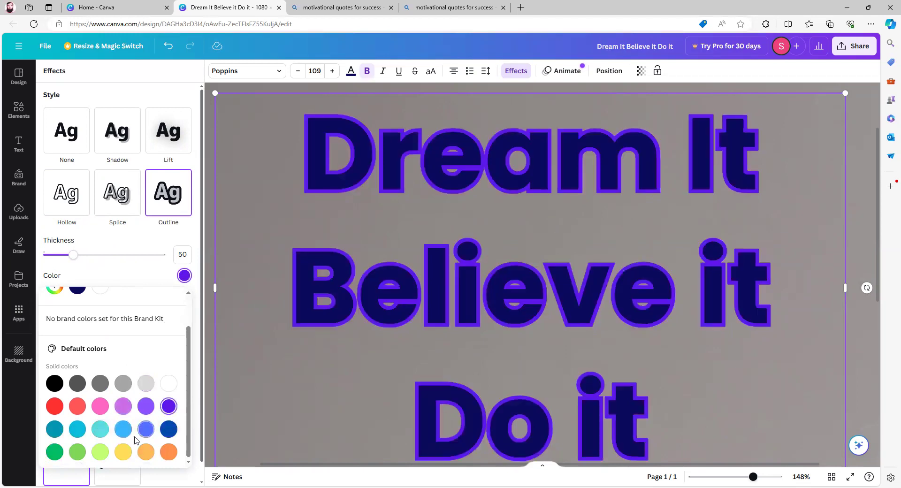
{"action": "left_click", "coordinate": [78, 406]}
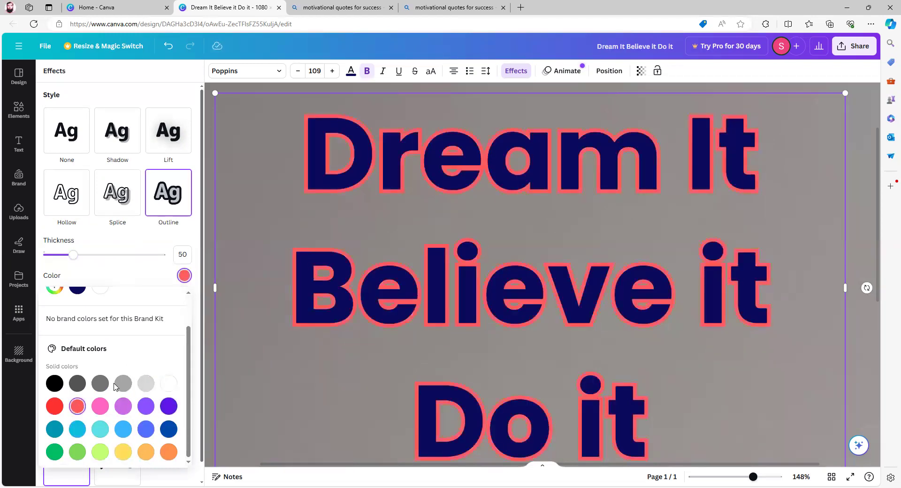
{"action": "left_click", "coordinate": [146, 384]}
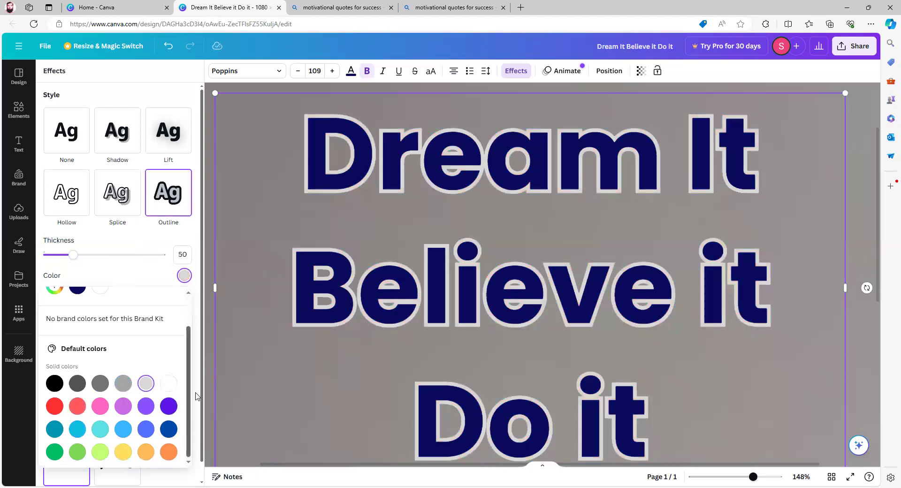
{"action": "left_click", "coordinate": [522, 74]}
{"action": "left_click", "coordinate": [522, 74]}
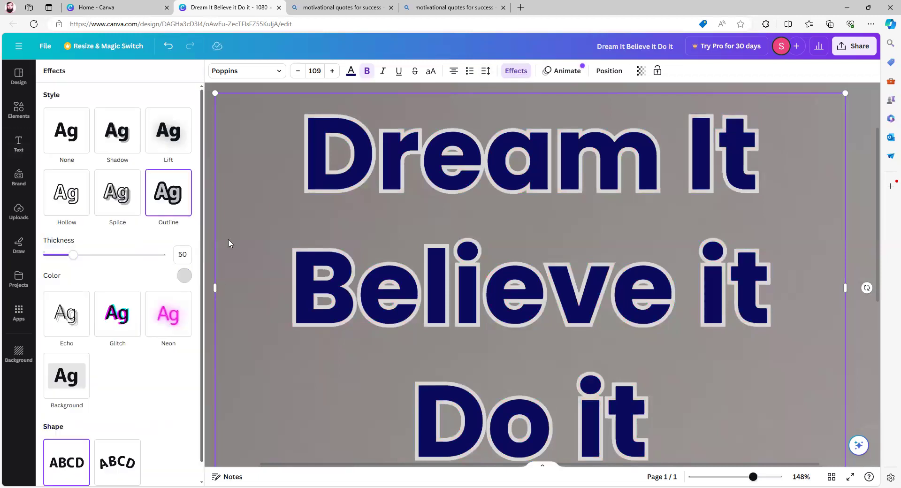
Step: Try the Echo effect on the quote text with offset 48 and a changed direction, and try the Glitch effect
{"action": "scroll", "coordinate": [149, 366], "scroll_direction": "down", "scroll_amount": 1}
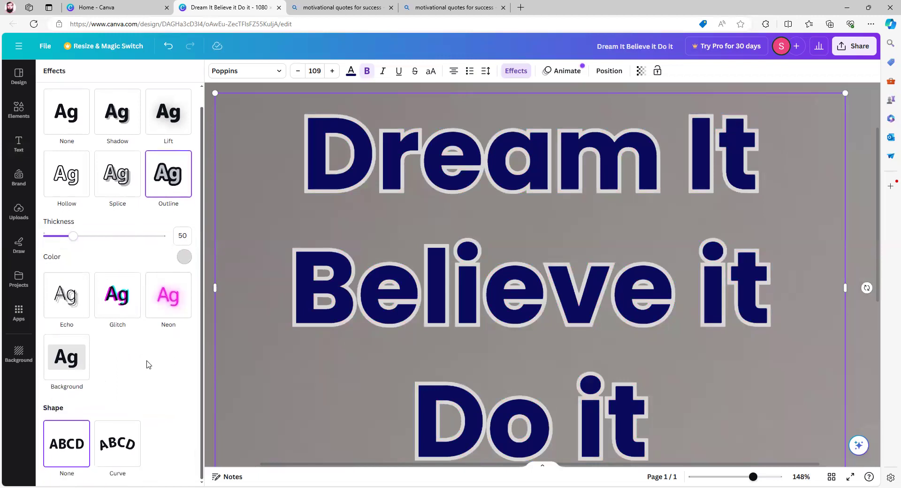
{"action": "left_click", "coordinate": [69, 303]}
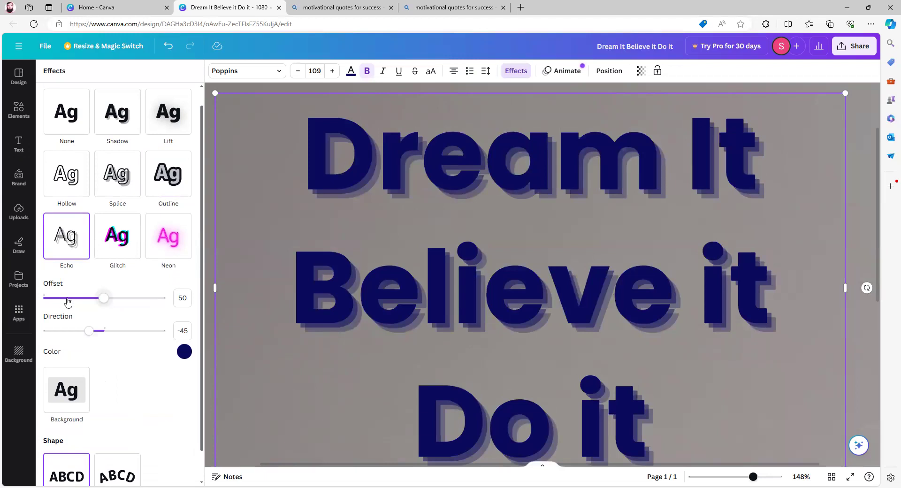
{"action": "left_click_drag", "start_coordinate": [105, 301], "coordinate": [80, 333]}
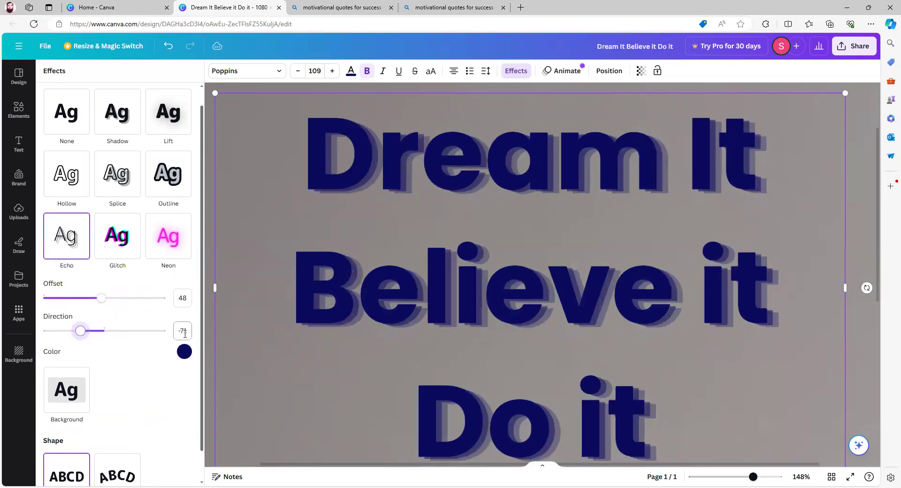
{"action": "left_click", "coordinate": [117, 236]}
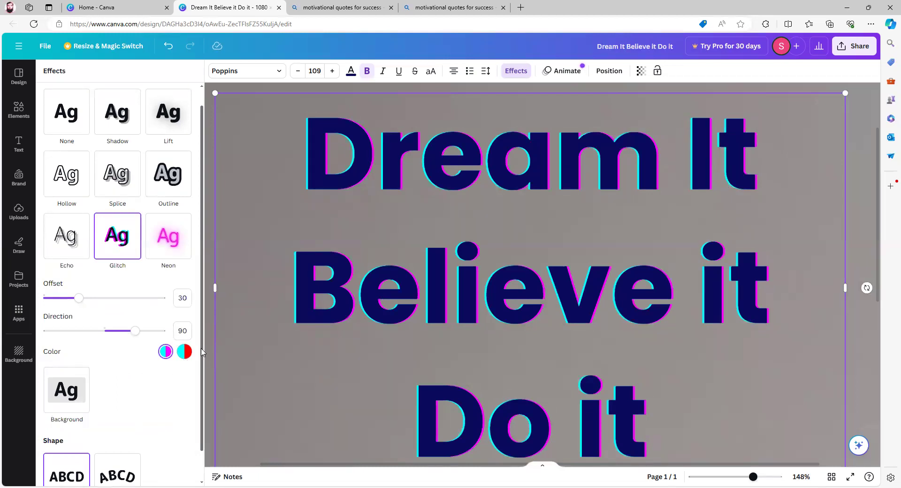
Step: Try the Neon effect on the quote text at intensity 66, and try the Outline effect again
{"action": "left_click", "coordinate": [168, 237]}
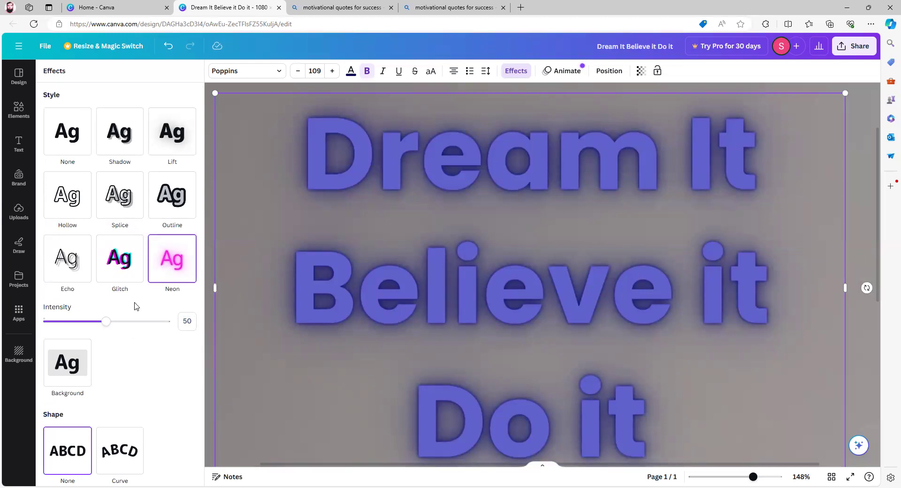
{"action": "mouse_move", "coordinate": [106, 322]}
{"action": "left_mouse_down"}
{"action": "mouse_move", "coordinate": [169, 321]}
{"action": "mouse_move", "coordinate": [123, 318]}
{"action": "left_mouse_up"}
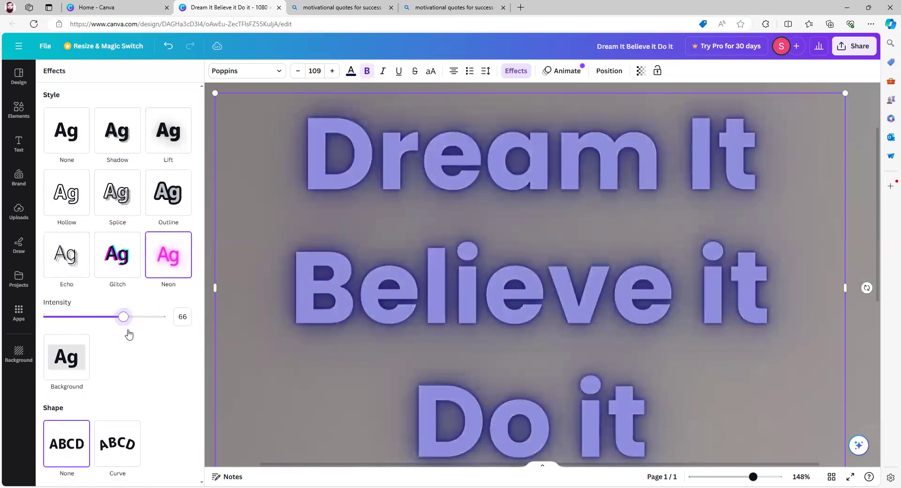
{"action": "left_click", "coordinate": [179, 211]}
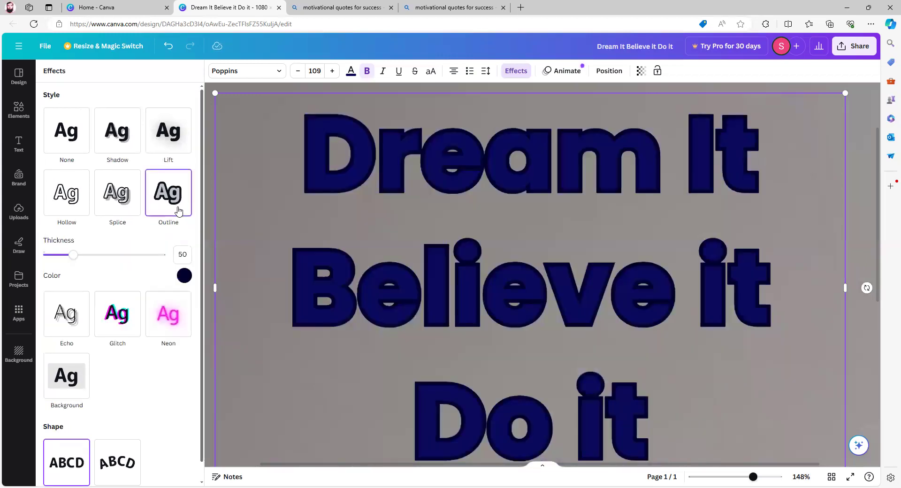
Step: Apply the Splice effect to the quote text with thickness 39, offset 15 and white as the effect color
{"action": "left_click", "coordinate": [126, 207]}
{"action": "mouse_move", "coordinate": [104, 254]}
{"action": "left_mouse_down"}
{"action": "mouse_move", "coordinate": [68, 258]}
{"action": "mouse_move", "coordinate": [90, 255]}
{"action": "left_mouse_up"}
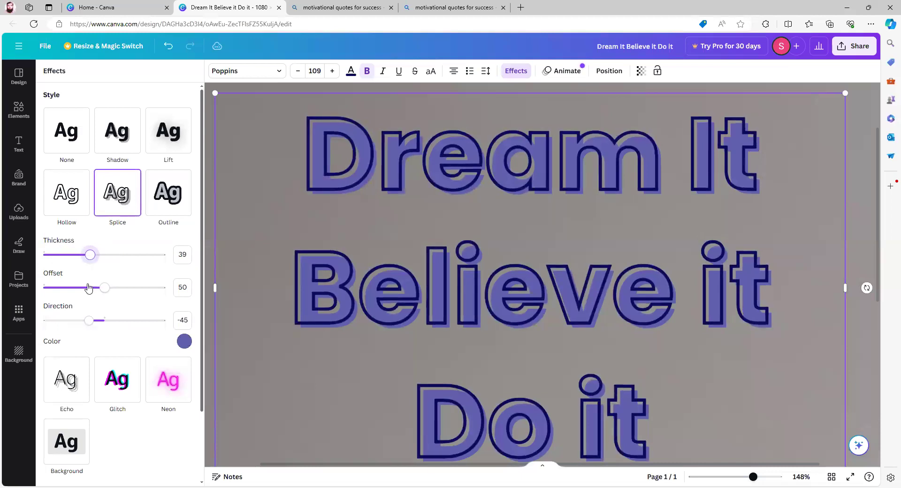
{"action": "left_click_drag", "start_coordinate": [105, 288], "coordinate": [62, 292]}
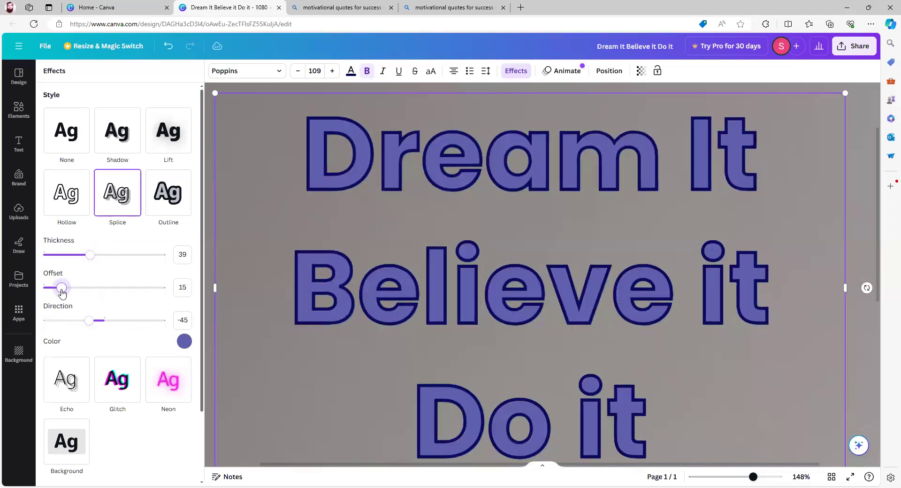
{"action": "left_click", "coordinate": [184, 341]}
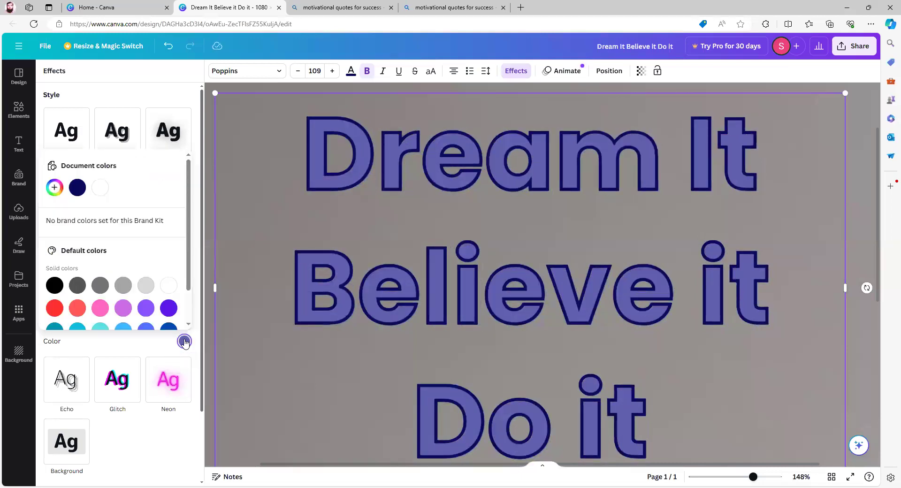
{"action": "left_click", "coordinate": [168, 285]}
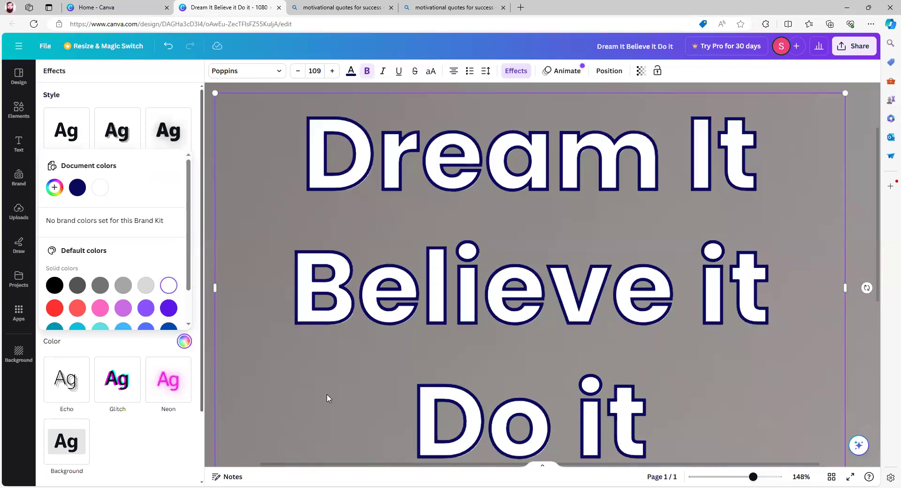
{"action": "left_click", "coordinate": [516, 71]}
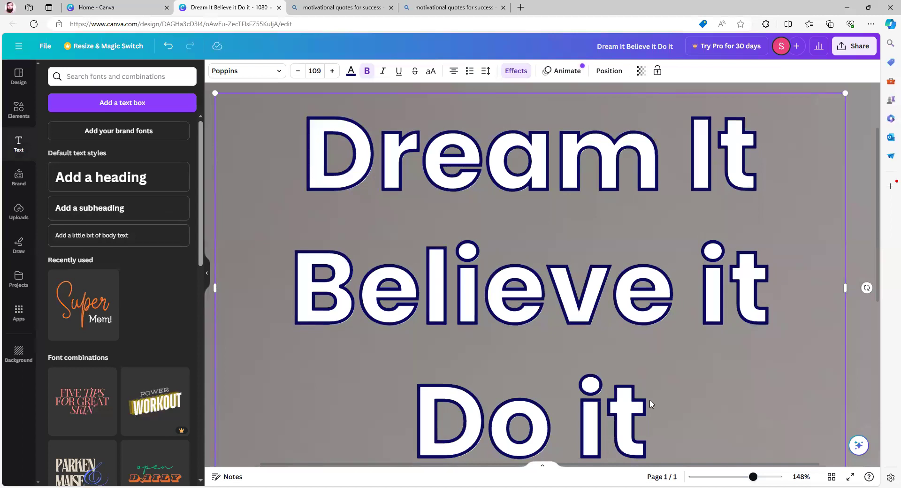
{"action": "scroll", "coordinate": [650, 404], "scroll_direction": "down", "scroll_amount": 5}
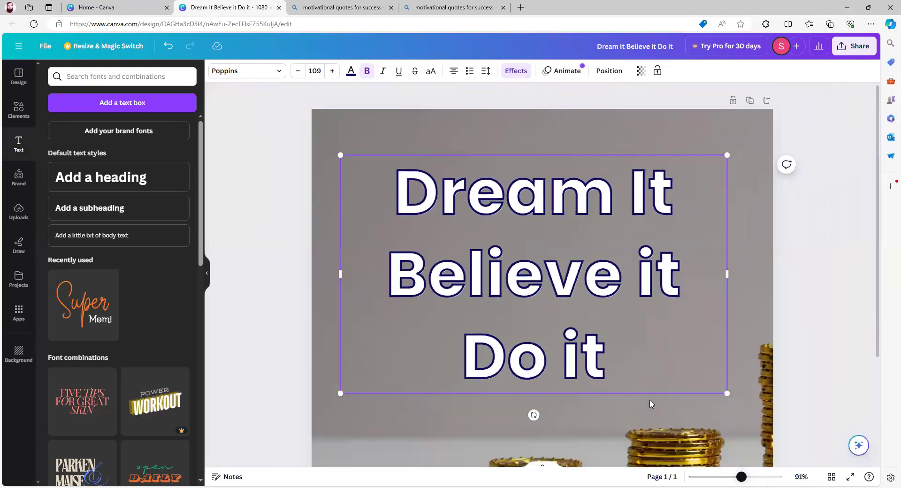
{"action": "scroll", "coordinate": [649, 404], "scroll_direction": "down", "scroll_amount": 2}
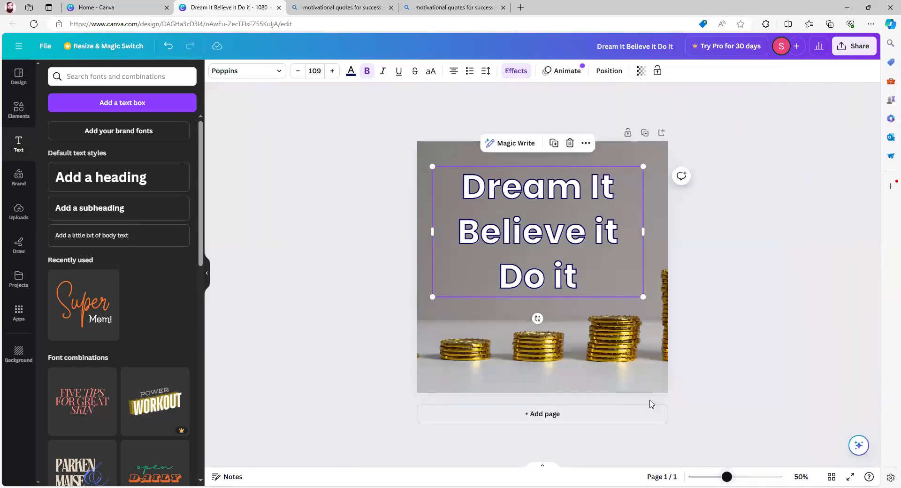
Step: Move the quote text box so that its last line overlaps the gold coin stacks
{"action": "left_click", "coordinate": [565, 255]}
{"action": "mouse_move", "coordinate": [629, 69]}
{"action": "left_mouse_down"}
{"action": "mouse_move", "coordinate": [647, 51]}
{"action": "mouse_move", "coordinate": [657, 64]}
{"action": "mouse_move", "coordinate": [649, 89]}
{"action": "mouse_move", "coordinate": [630, 68]}
{"action": "left_mouse_up"}
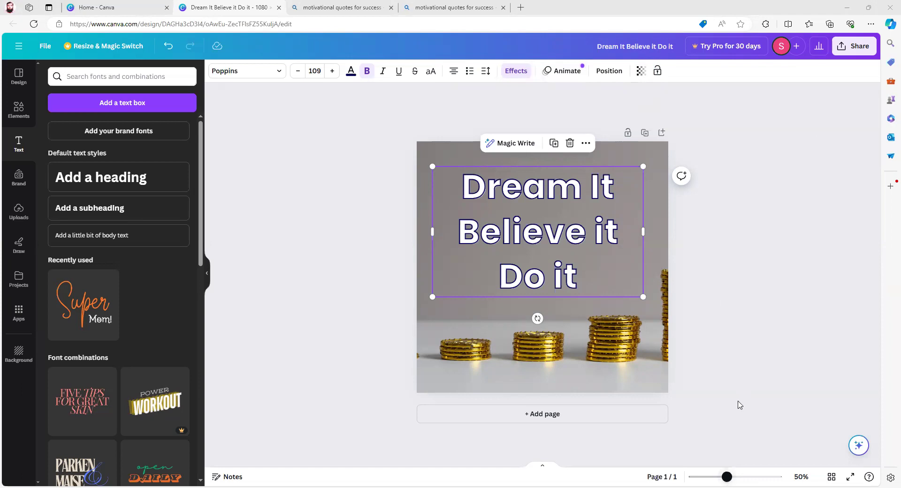
{"action": "scroll", "coordinate": [740, 405], "scroll_direction": "up", "scroll_amount": 5}
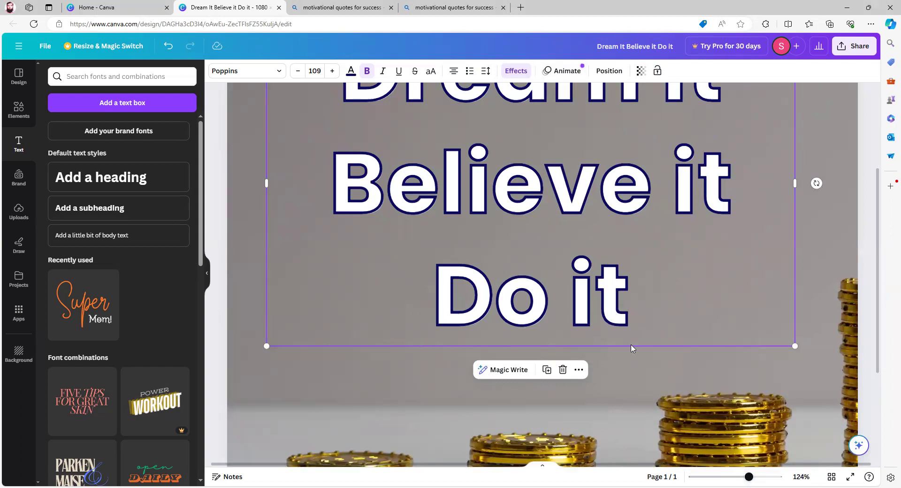
{"action": "scroll", "coordinate": [669, 375], "scroll_direction": "up", "scroll_amount": 3}
{"action": "scroll", "coordinate": [669, 376], "scroll_direction": "left", "scroll_amount": 2}
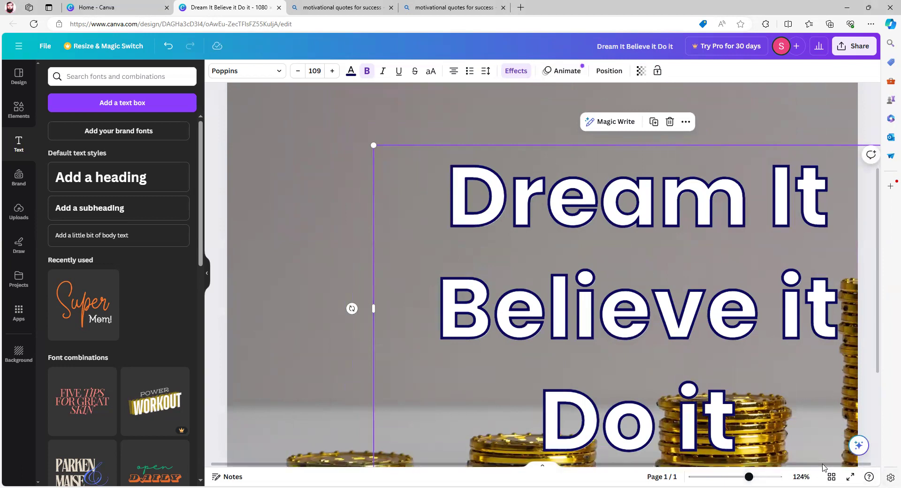
Step: Try transparency values of 40, 2 and 45 on the quote text
{"action": "left_click", "coordinate": [641, 70]}
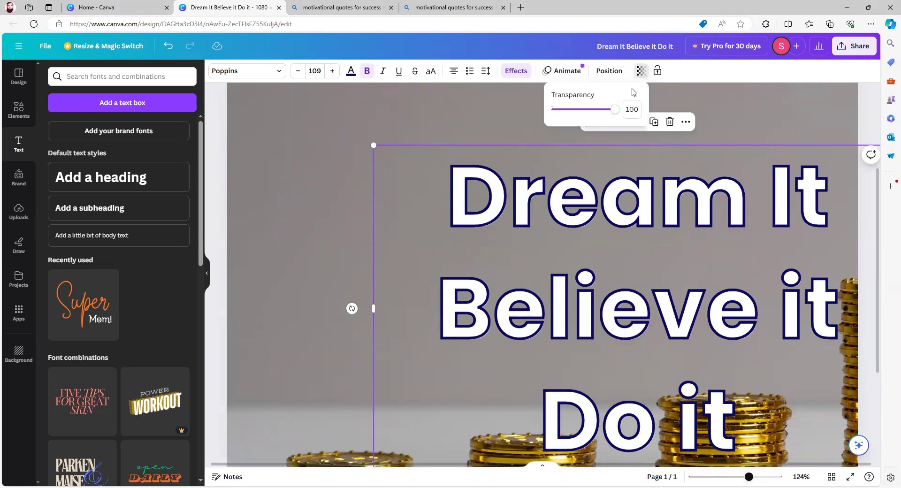
{"action": "left_click_drag", "start_coordinate": [616, 113], "coordinate": [578, 114]}
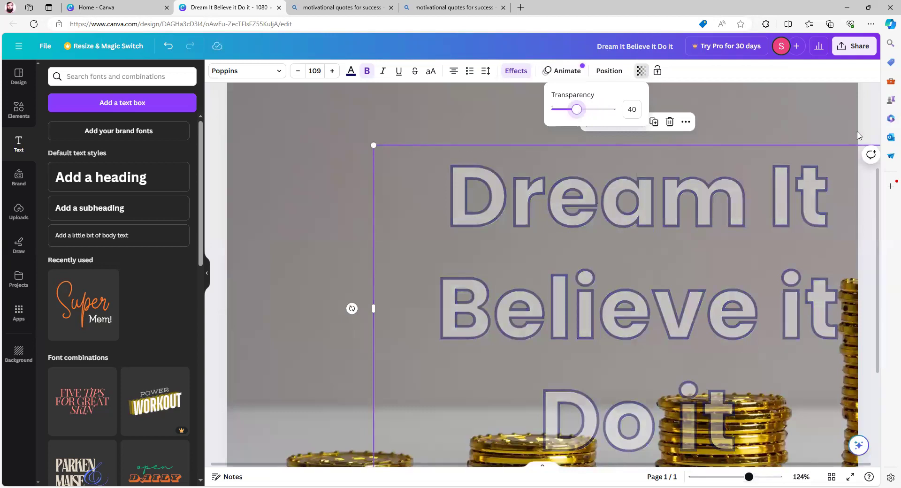
{"action": "mouse_move", "coordinate": [742, 385]}
{"action": "left_mouse_down"}
{"action": "mouse_move", "coordinate": [704, 469]}
{"action": "mouse_move", "coordinate": [659, 438]}
{"action": "mouse_move", "coordinate": [659, 391]}
{"action": "mouse_move", "coordinate": [679, 380]}
{"action": "left_mouse_up"}
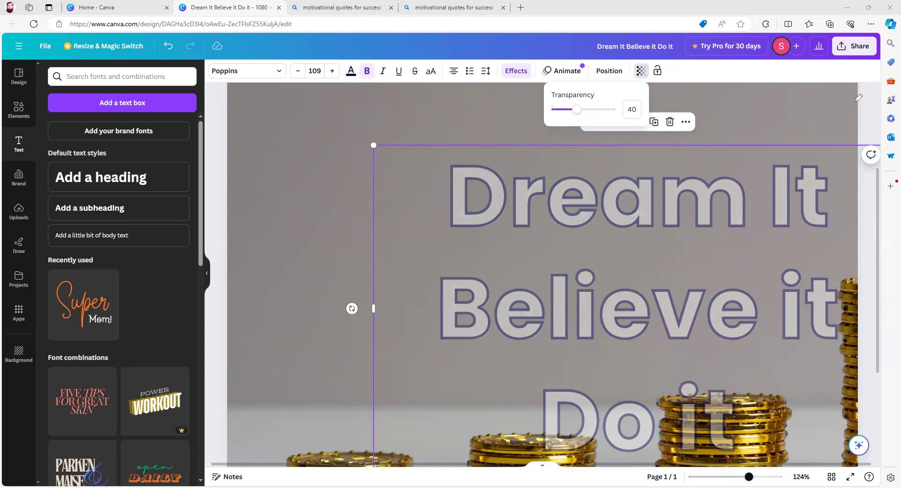
{"action": "left_click_drag", "start_coordinate": [577, 109], "coordinate": [552, 117]}
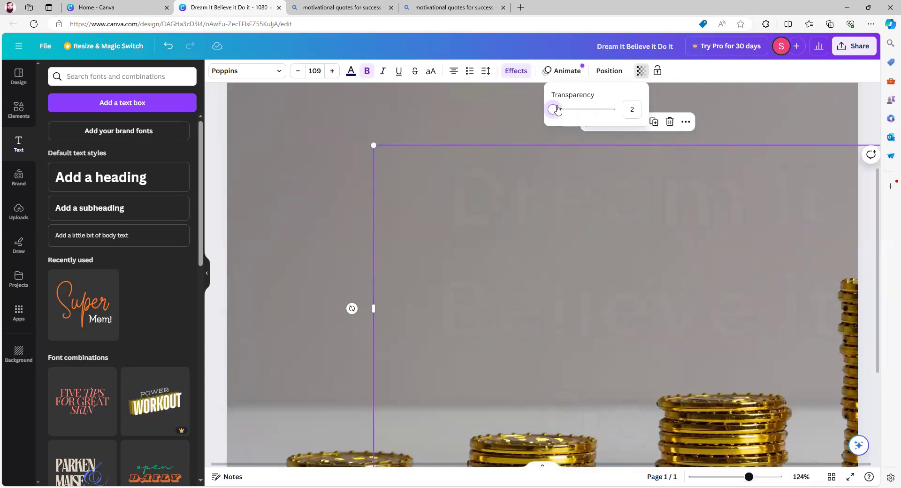
{"action": "left_click_drag", "start_coordinate": [553, 110], "coordinate": [580, 110]}
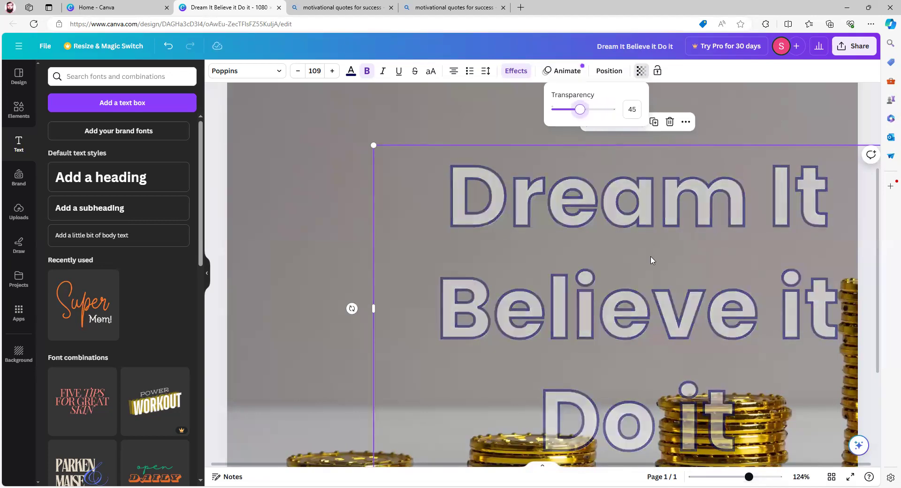
Step: Move the quote text back above the coin stacks and restore it to full opacity
{"action": "scroll", "coordinate": [734, 407], "scroll_direction": "down", "scroll_amount": 5, "text": "ctrl"}
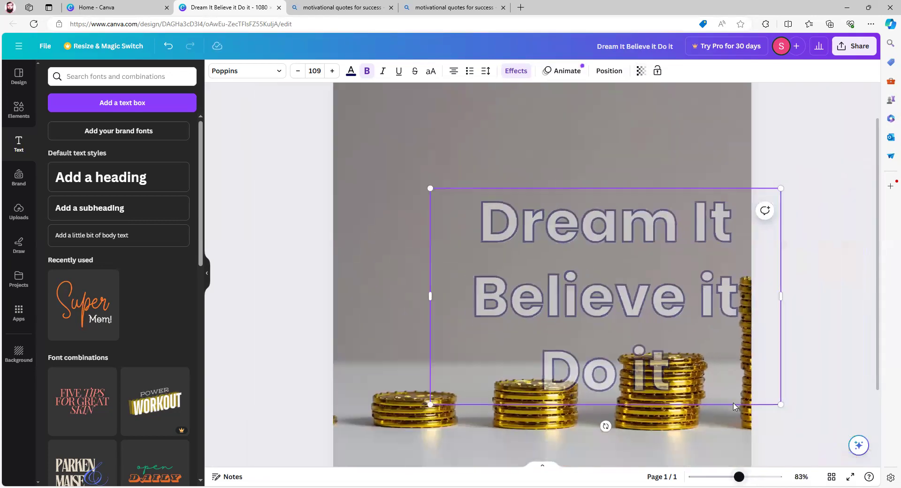
{"action": "left_click_drag", "start_coordinate": [605, 289], "coordinate": [555, 229]}
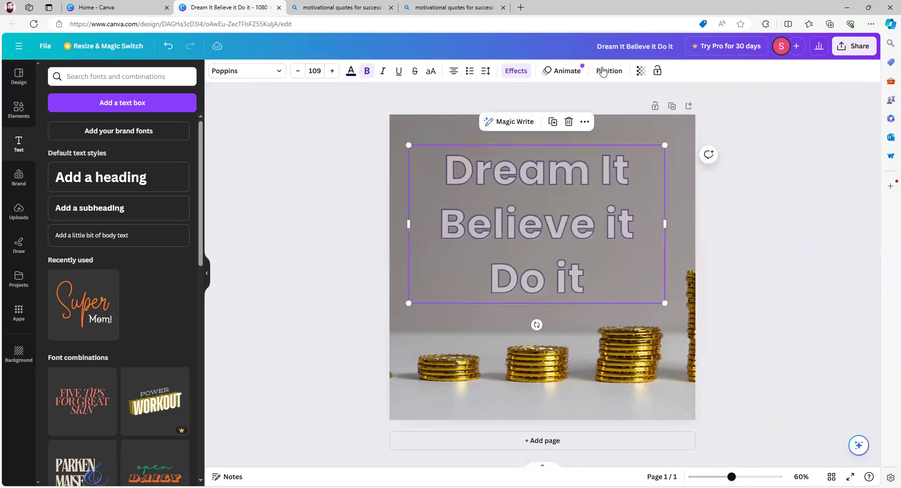
{"action": "left_click", "coordinate": [641, 70]}
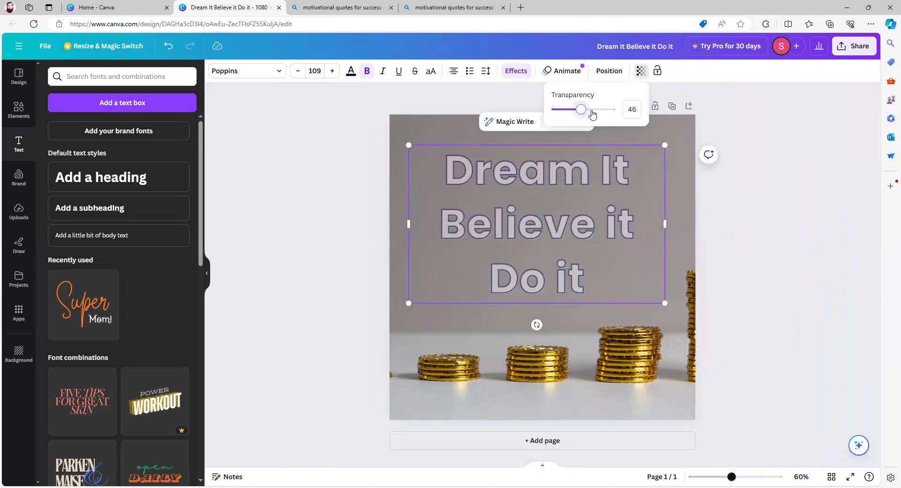
{"action": "left_click_drag", "start_coordinate": [590, 114], "coordinate": [647, 112]}
{"action": "key", "text": "Escape"}
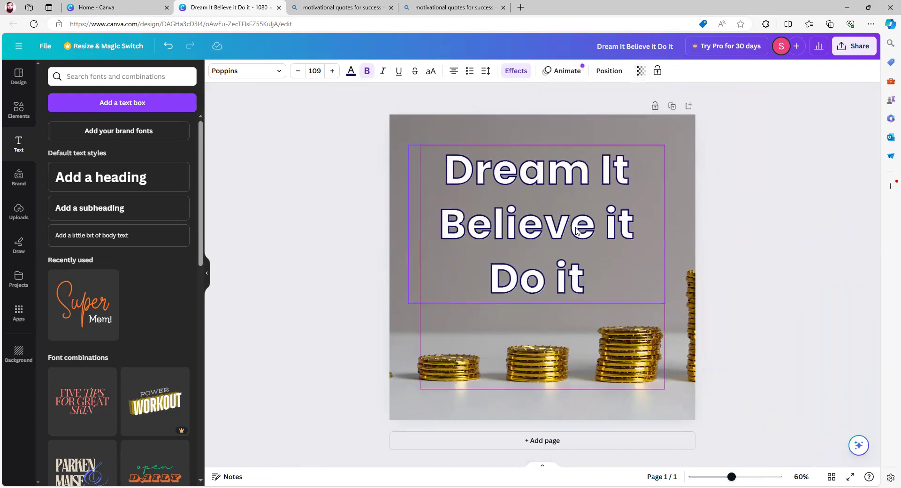
Step: Lock the quote text, try to move it while locked, and unlock it
{"action": "left_click", "coordinate": [657, 71]}
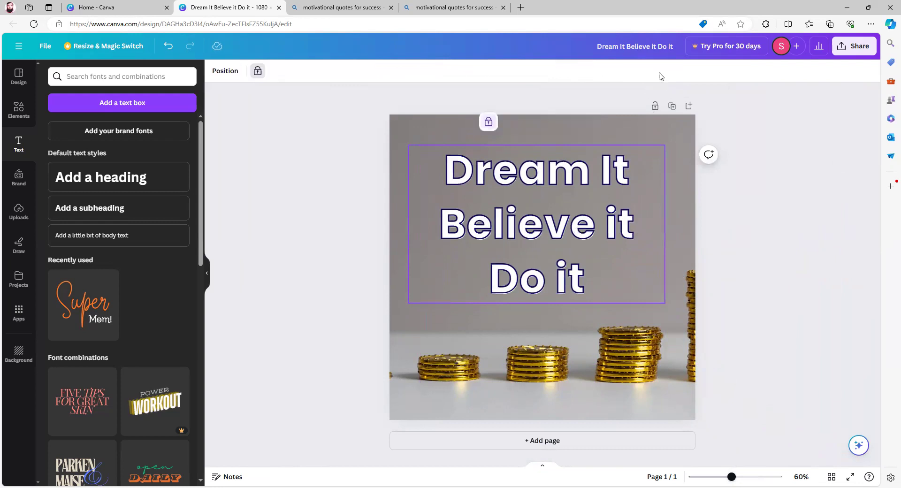
{"action": "left_click_drag", "start_coordinate": [551, 182], "coordinate": [615, 186]}
{"action": "left_click_drag", "start_coordinate": [530, 230], "coordinate": [569, 286]}
{"action": "left_click_drag", "start_coordinate": [504, 195], "coordinate": [549, 262]}
{"action": "left_click_drag", "start_coordinate": [519, 228], "coordinate": [549, 264]}
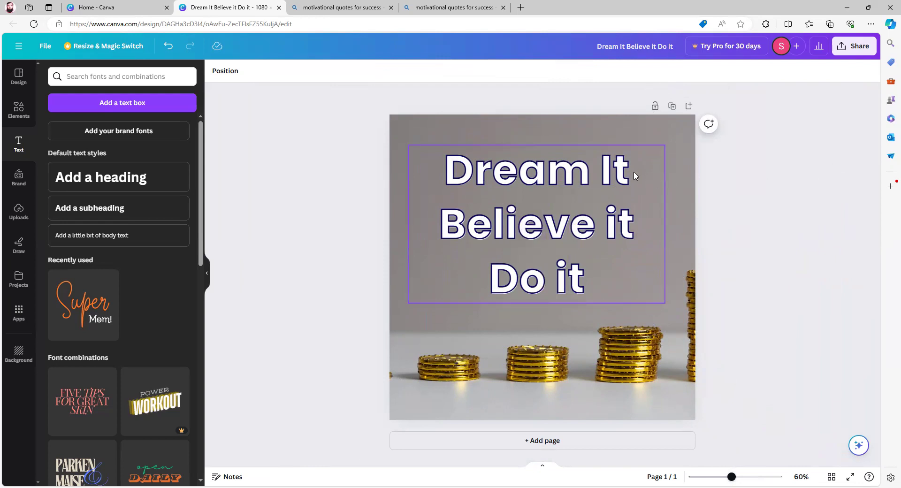
{"action": "left_click", "coordinate": [619, 174]}
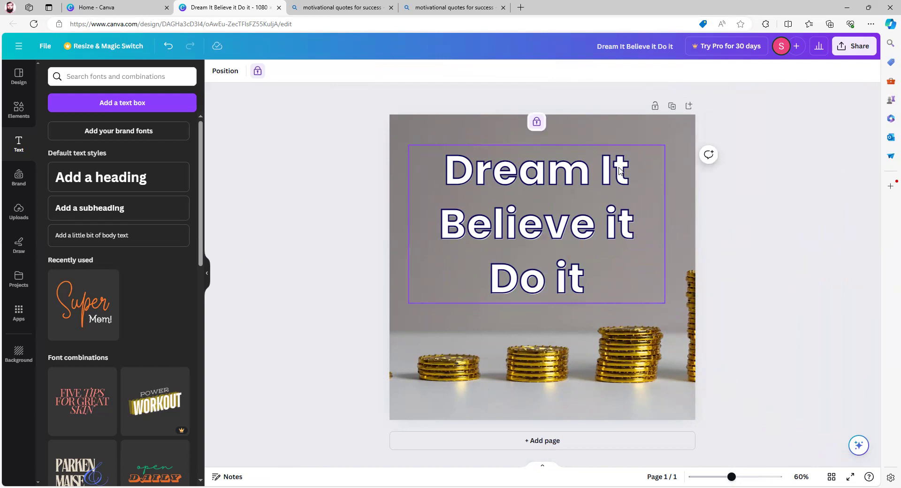
{"action": "left_click", "coordinate": [536, 122]}
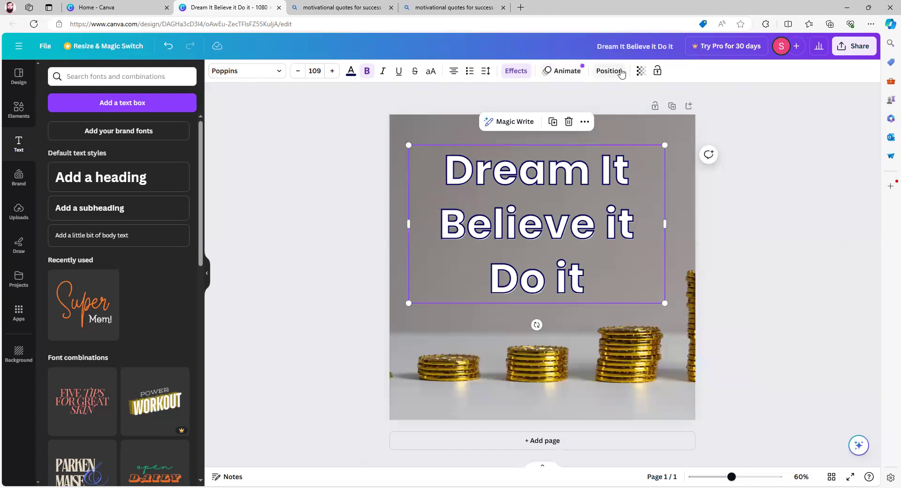
Step: Lock the quote text again, try the page lock, and unlock the text
{"action": "left_click", "coordinate": [657, 71]}
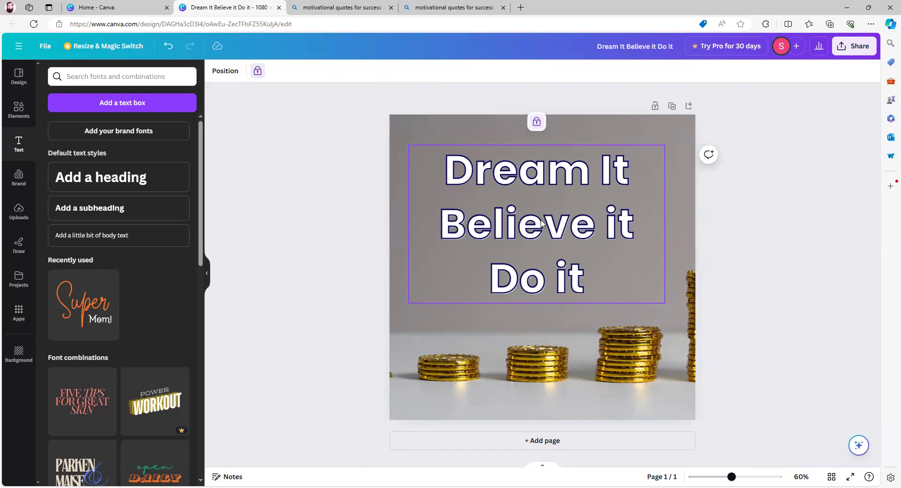
{"action": "left_click", "coordinate": [655, 108]}
{"action": "left_click", "coordinate": [654, 106]}
{"action": "left_click", "coordinate": [536, 122]}
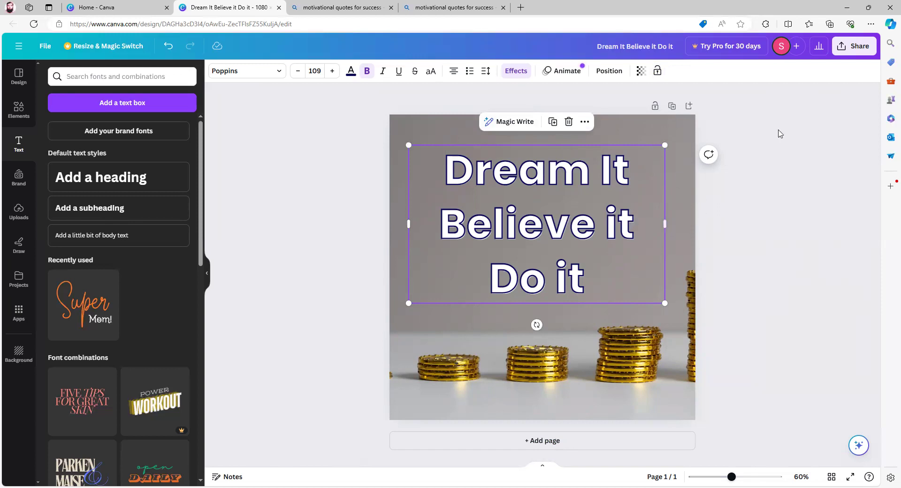
Step: Download the design as a JPG file
{"action": "left_click", "coordinate": [860, 48]}
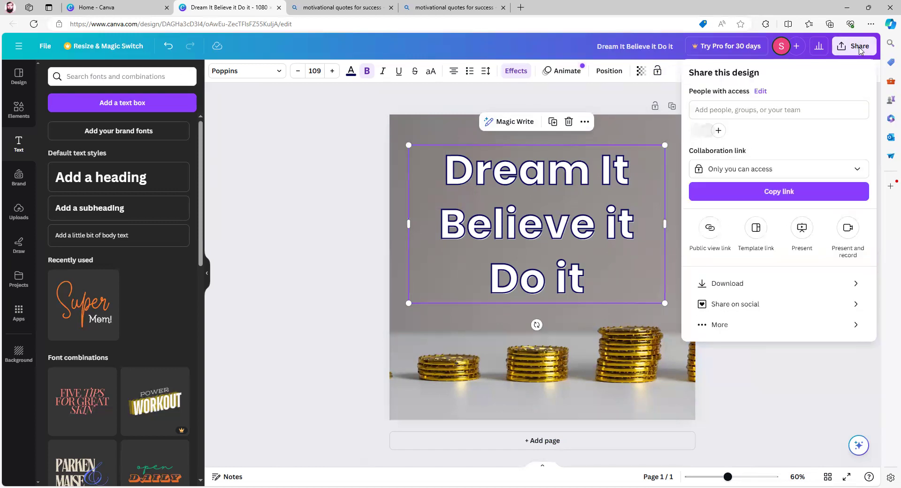
{"action": "left_click", "coordinate": [732, 284]}
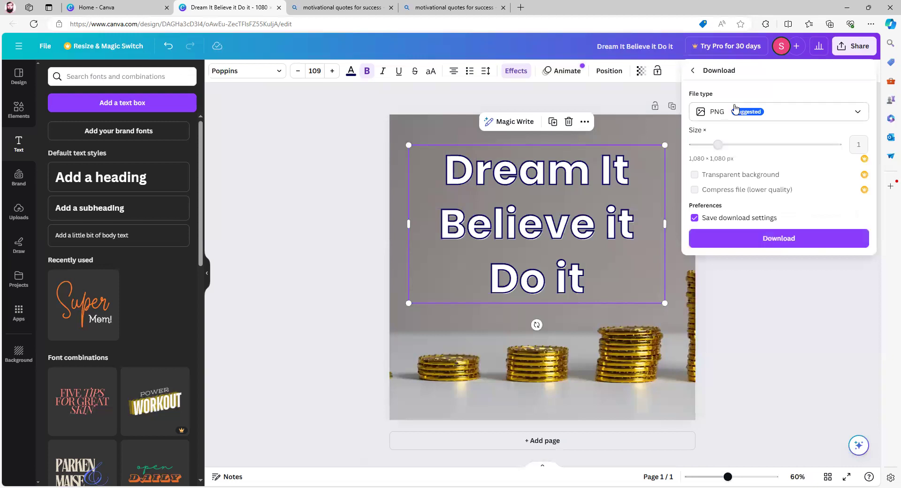
{"action": "left_click", "coordinate": [719, 114]}
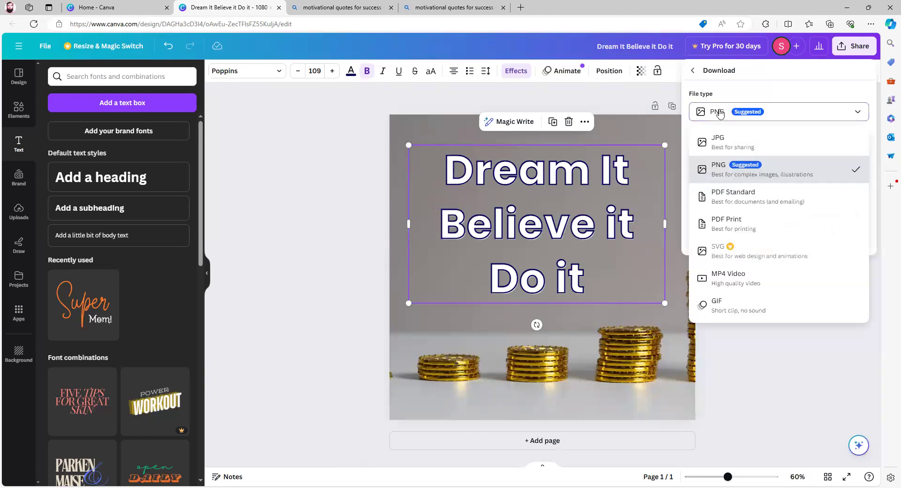
{"action": "left_click", "coordinate": [719, 143]}
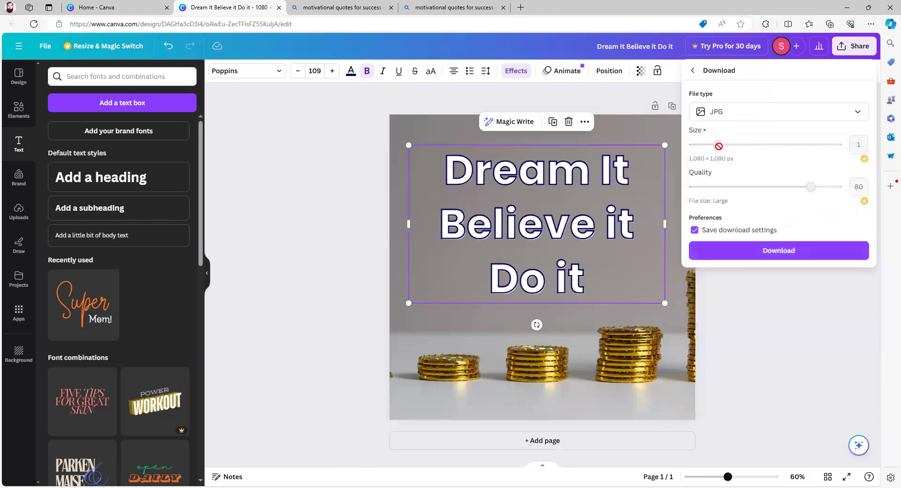
{"action": "left_click", "coordinate": [760, 253]}
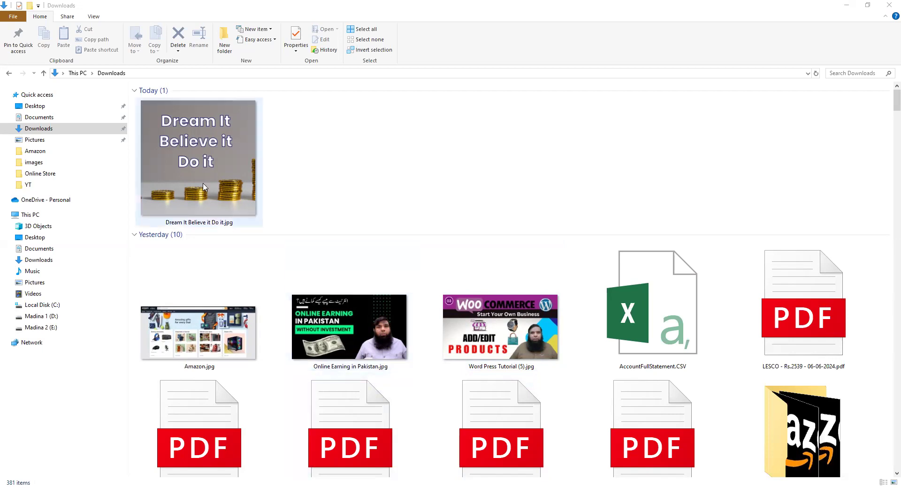
Step: Switch to File Explorer, locate "Dream It Believe it Do it.jpg" in the Downloads folder, and open the folder's view options
{"action": "left_click", "coordinate": [38, 315]}
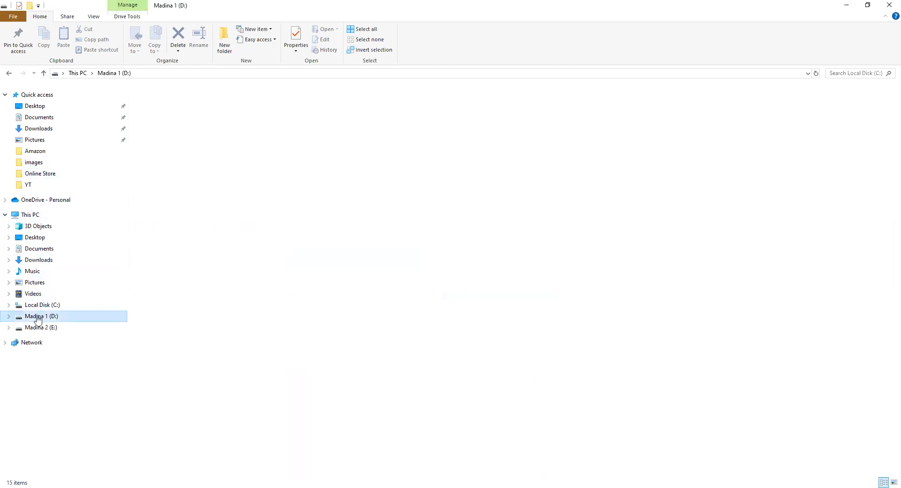
{"action": "left_click", "coordinate": [40, 260]}
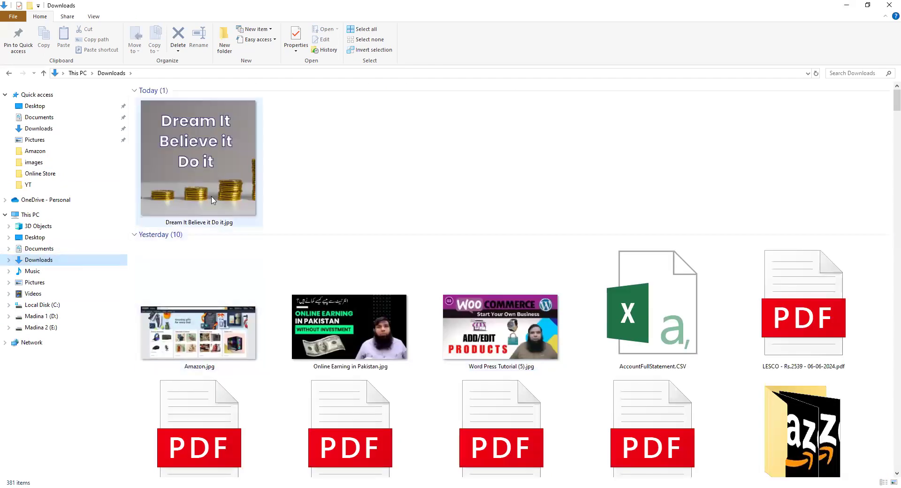
{"action": "left_click", "coordinate": [94, 17]}
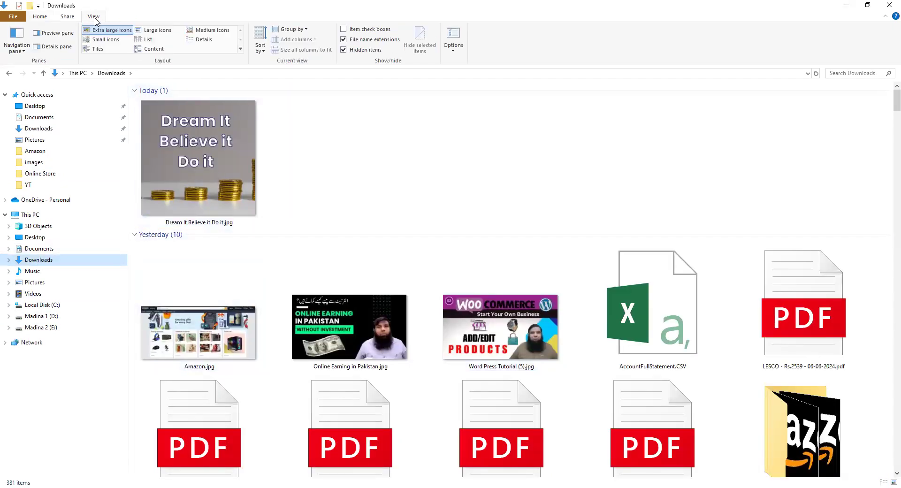